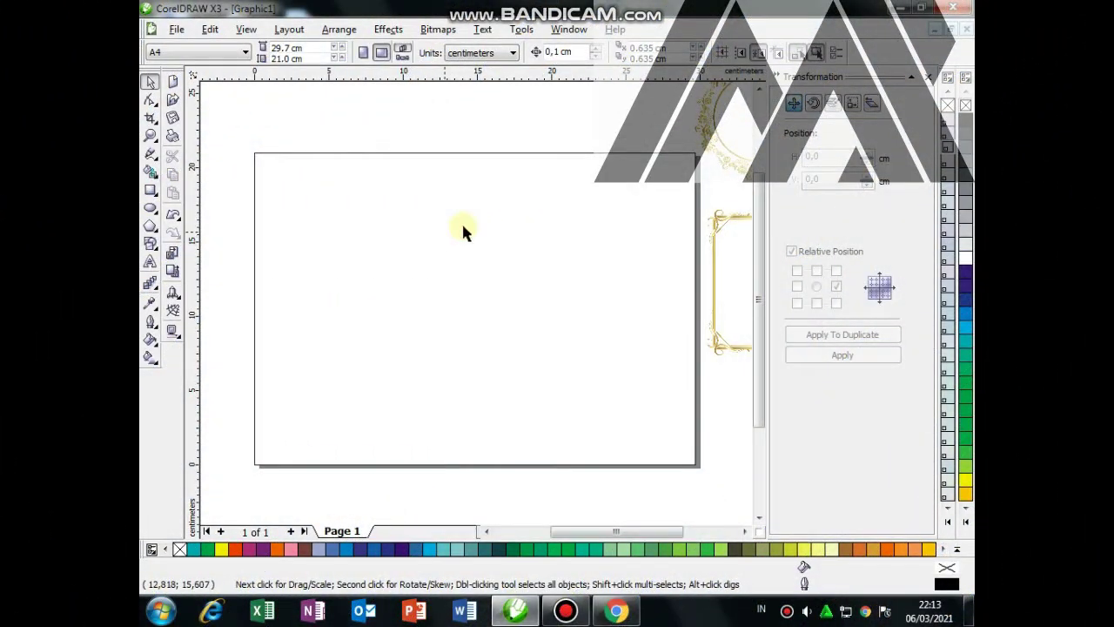
Step: Set the page width to 26 cm and height to 18 cm in the property bar
{"action": "double_click", "coordinate": [286, 49]}
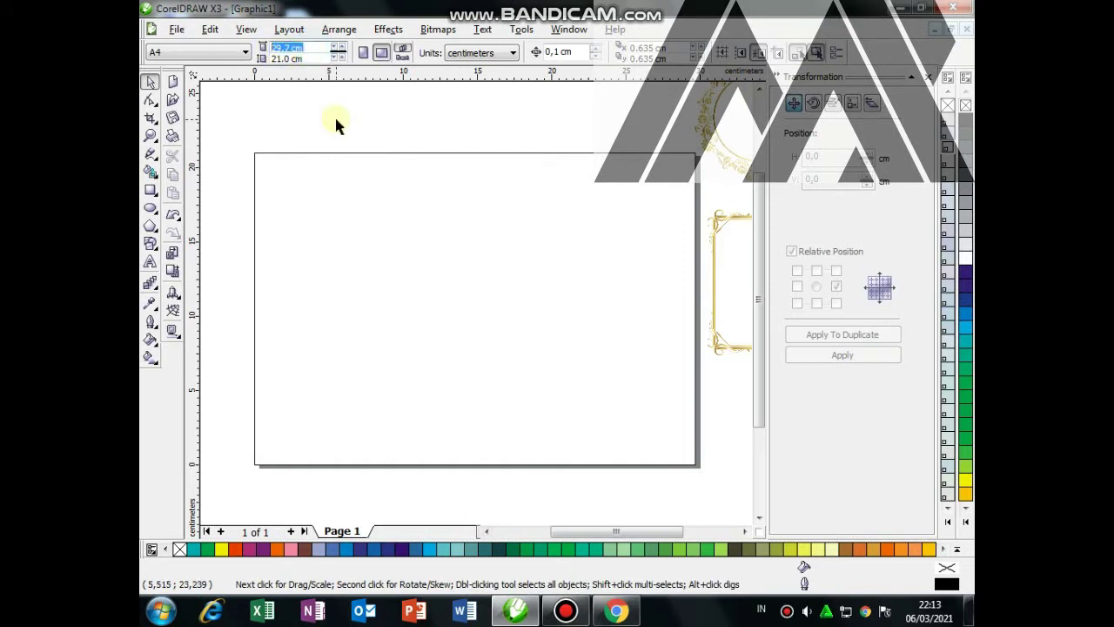
{"action": "type", "text": "26"}
{"action": "key", "text": "Tab"}
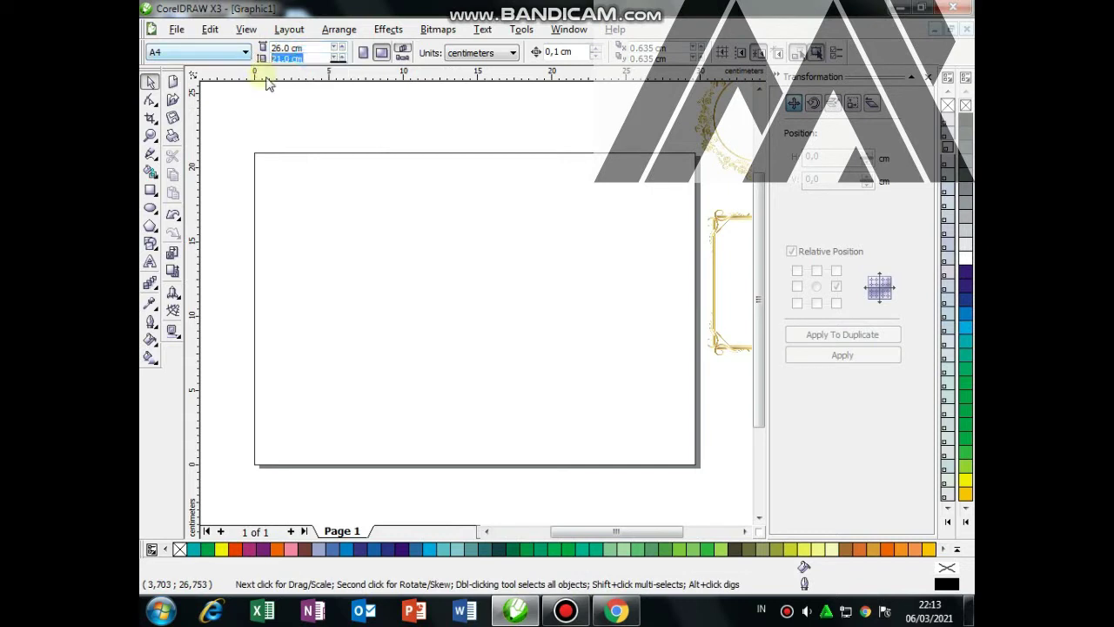
{"action": "type", "text": "28"}
{"action": "key", "text": "BackSpace"}
{"action": "key", "text": "BackSpace"}
{"action": "type", "text": "1"}
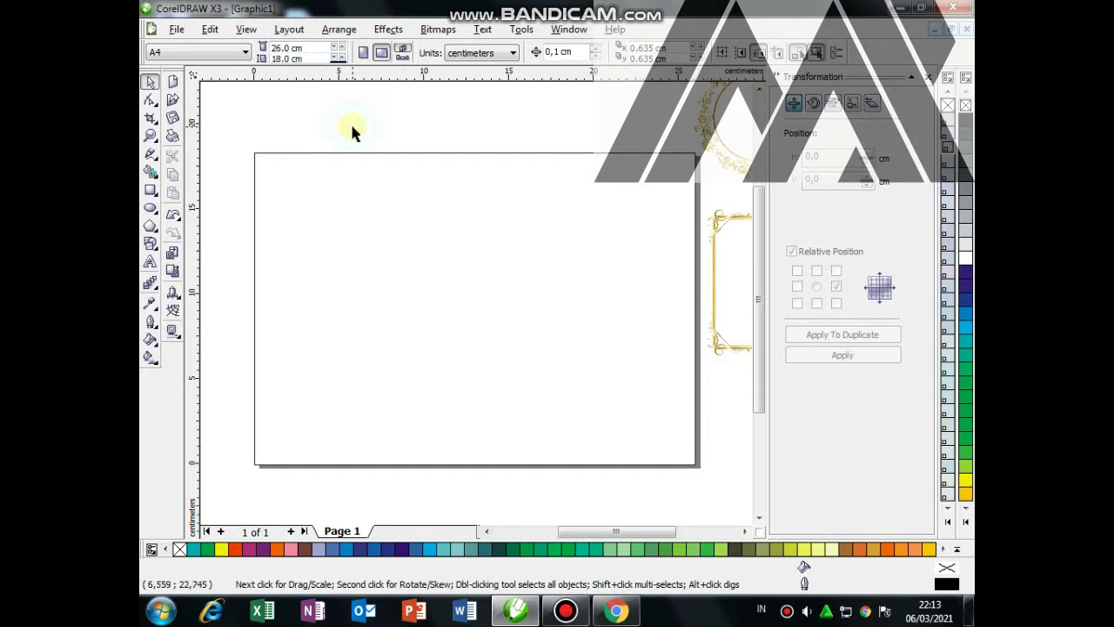
{"action": "key", "text": "Return"}
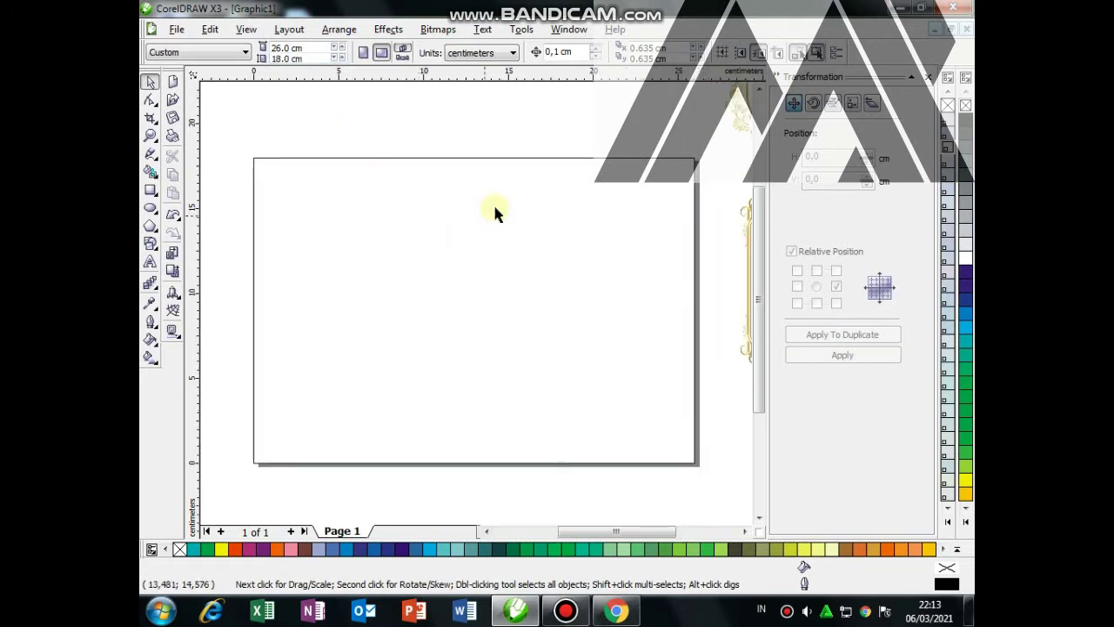
Step: Draw a short vertical freehand line near the page centre
{"action": "left_click", "coordinate": [151, 157]}
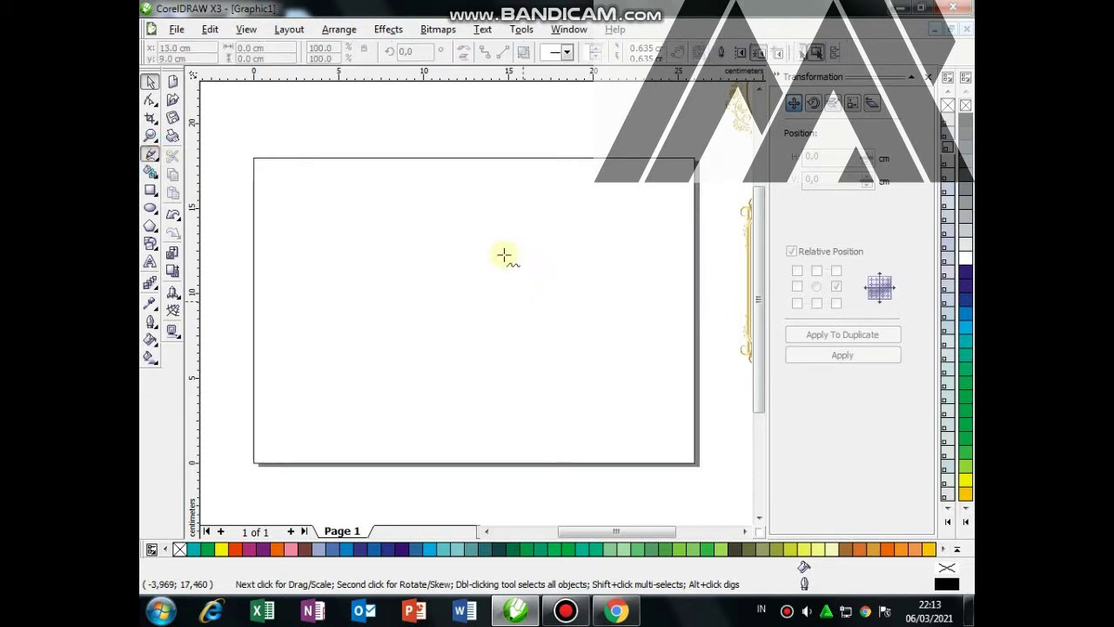
{"action": "left_click", "coordinate": [486, 237]}
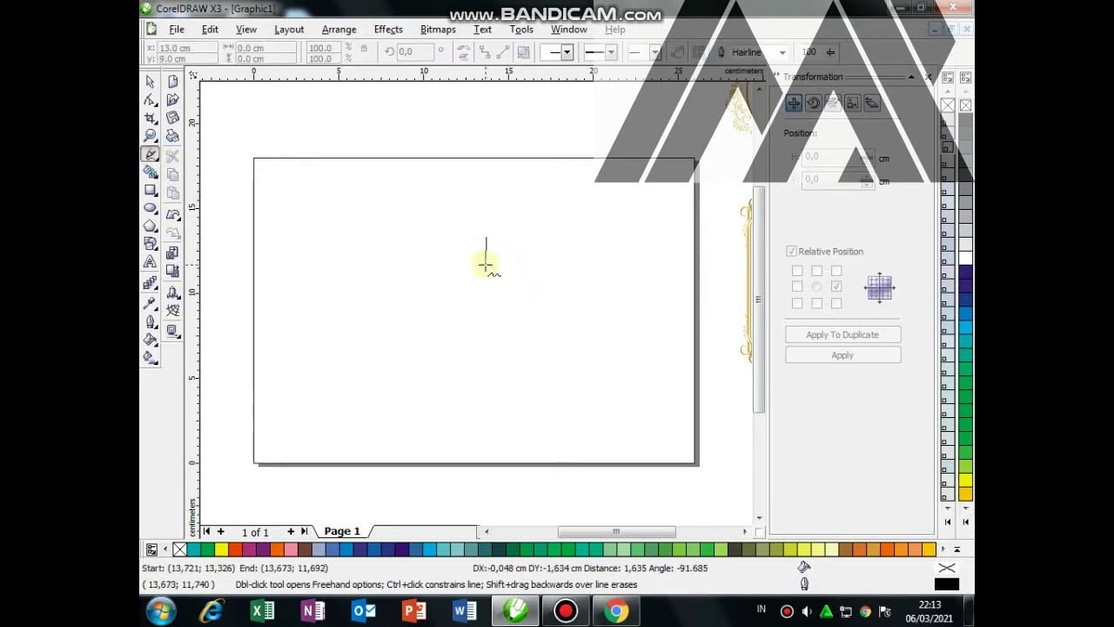
{"action": "left_click", "coordinate": [486, 262]}
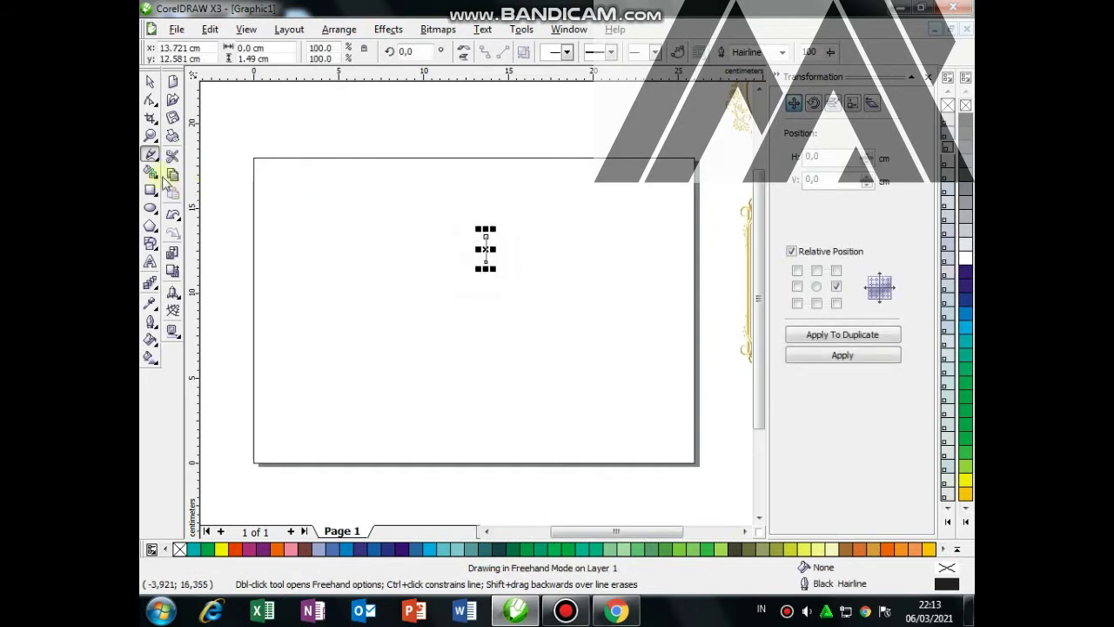
Step: Stretch the vertical line to span most of the page height
{"action": "left_click", "coordinate": [150, 81]}
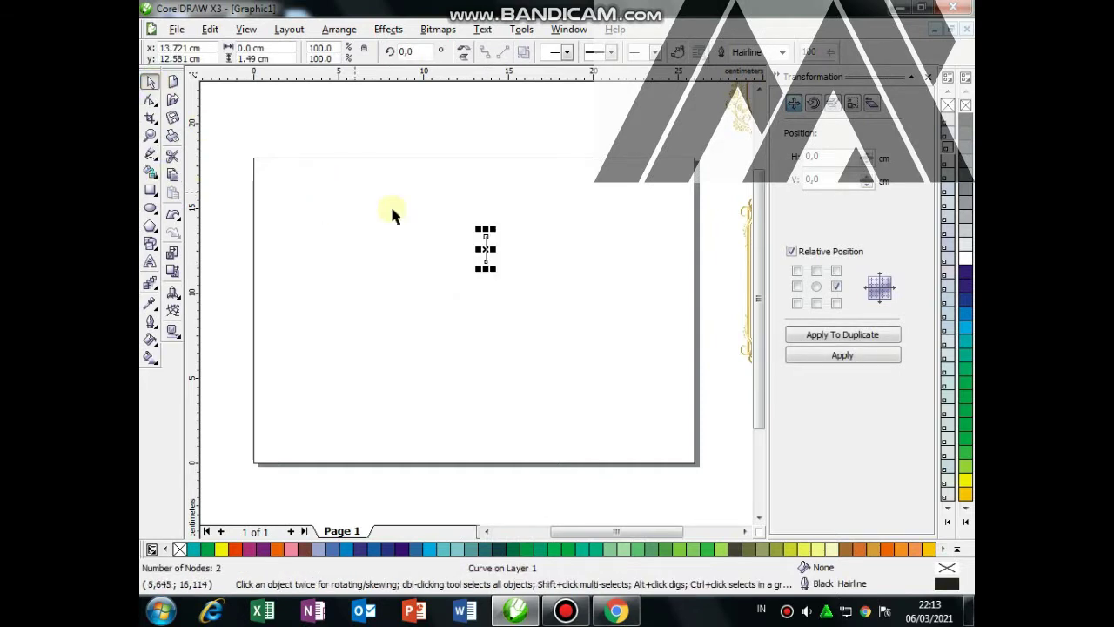
{"action": "left_click", "coordinate": [504, 273]}
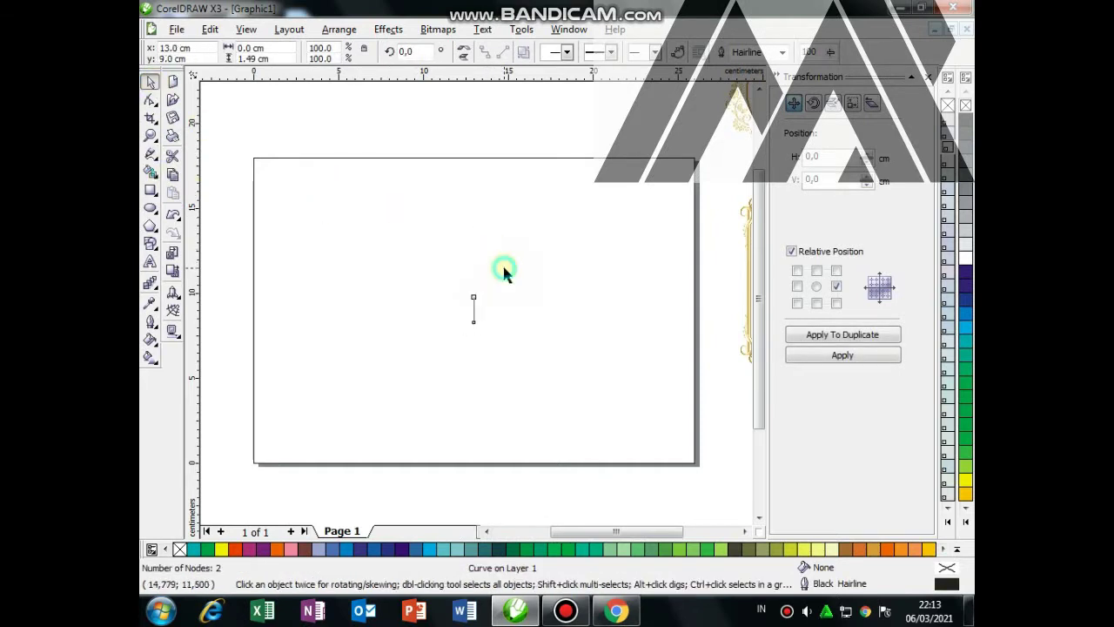
{"action": "left_click", "coordinate": [473, 306]}
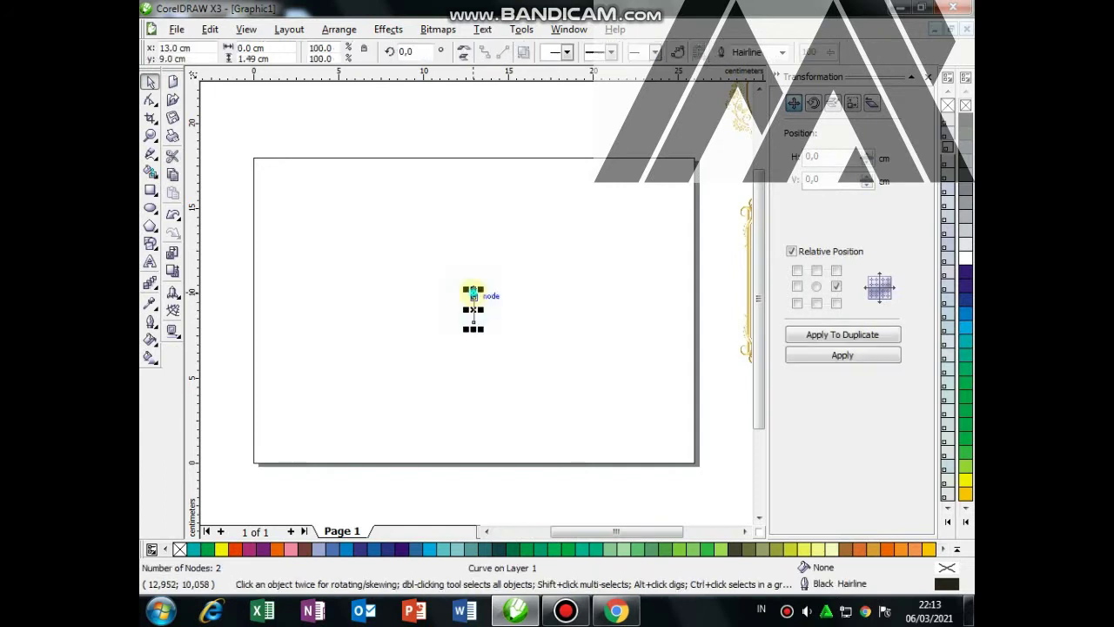
{"action": "left_click_drag", "start_coordinate": [473, 288], "coordinate": [474, 228]}
{"action": "left_click", "coordinate": [524, 248]}
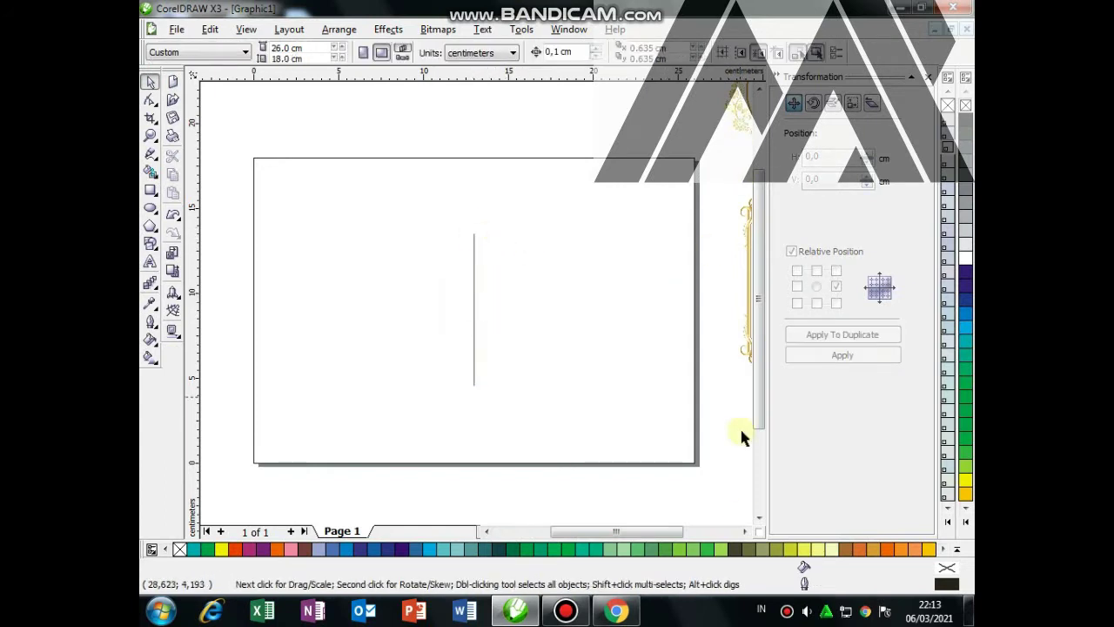
{"action": "left_click", "coordinate": [745, 530]}
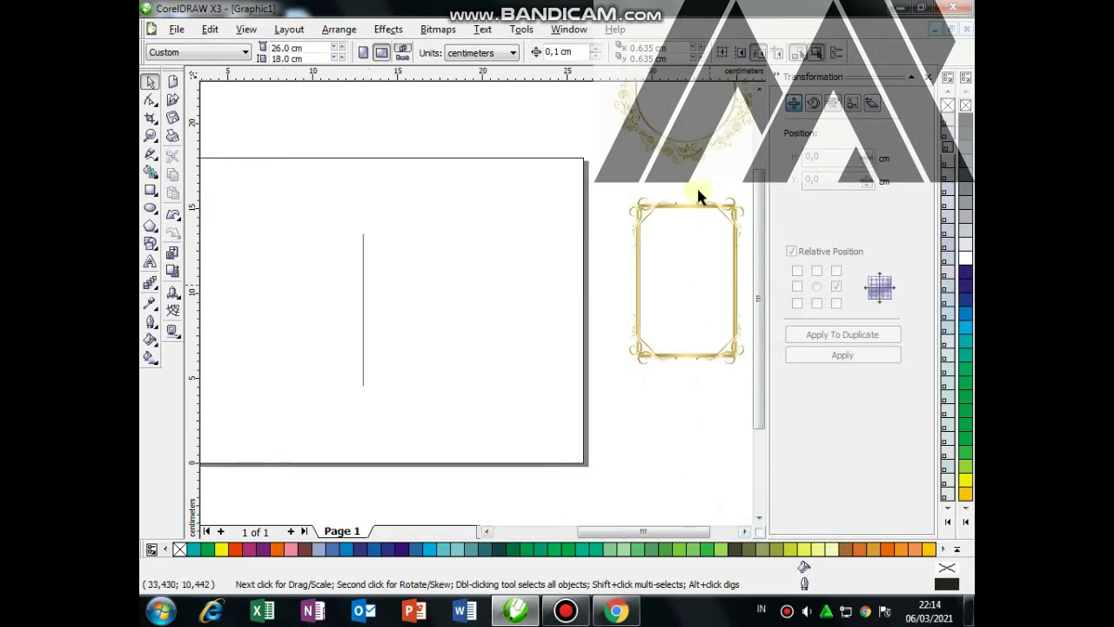
Step: Lower the rectangular gold frame and place the round gold frame onto the page
{"action": "left_click_drag", "start_coordinate": [713, 225], "coordinate": [713, 284]}
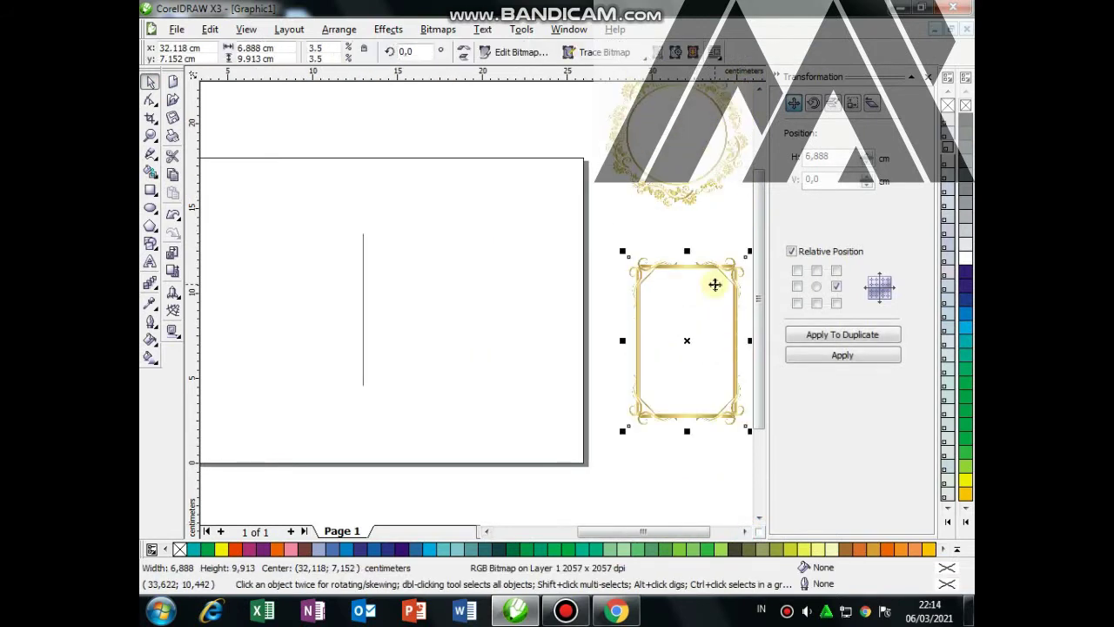
{"action": "left_click_drag", "start_coordinate": [644, 146], "coordinate": [446, 278]}
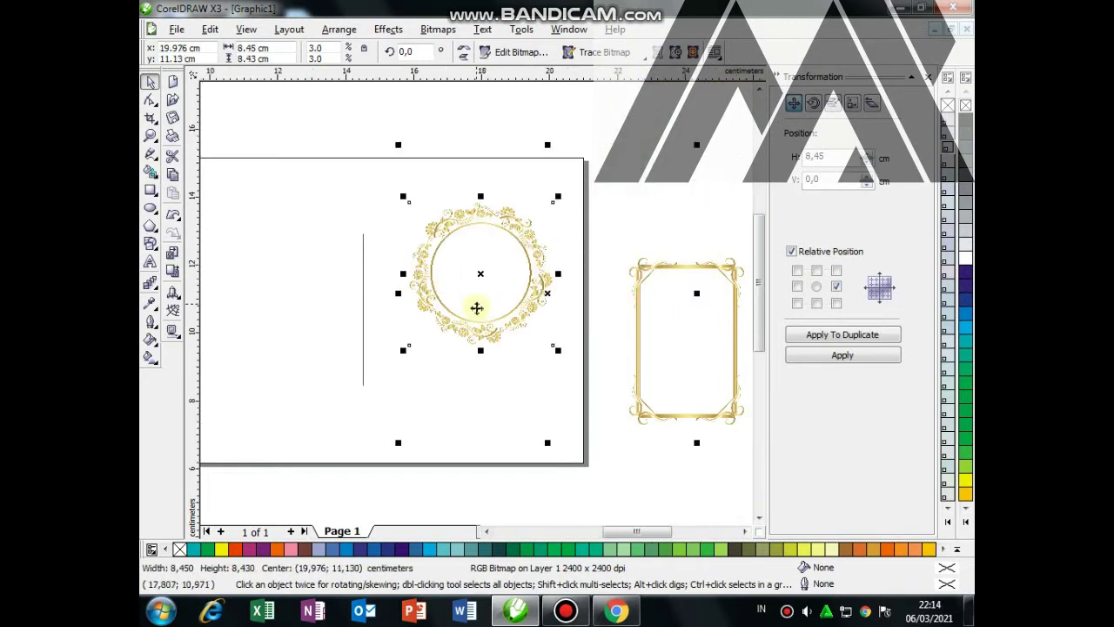
{"action": "scroll", "coordinate": [474, 302], "scroll_direction": "up", "scroll_amount": 2}
{"action": "scroll", "coordinate": [475, 302], "scroll_direction": "down", "scroll_amount": 2}
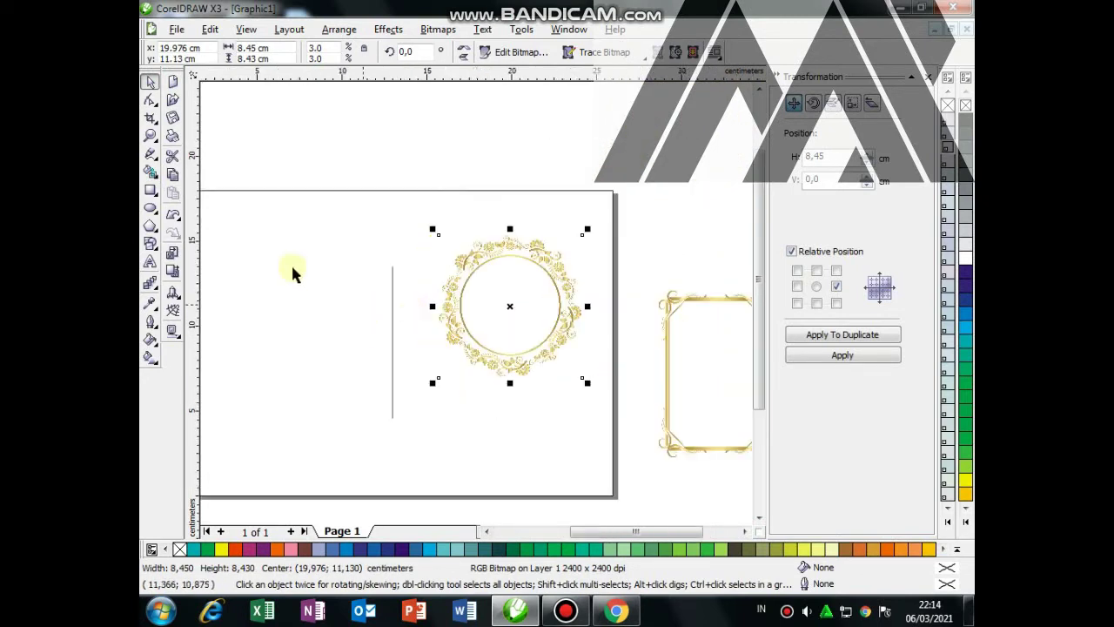
Step: Draw a rectangle over the round frame and resize it to about 12.5 × 18 cm
{"action": "left_click", "coordinate": [150, 191]}
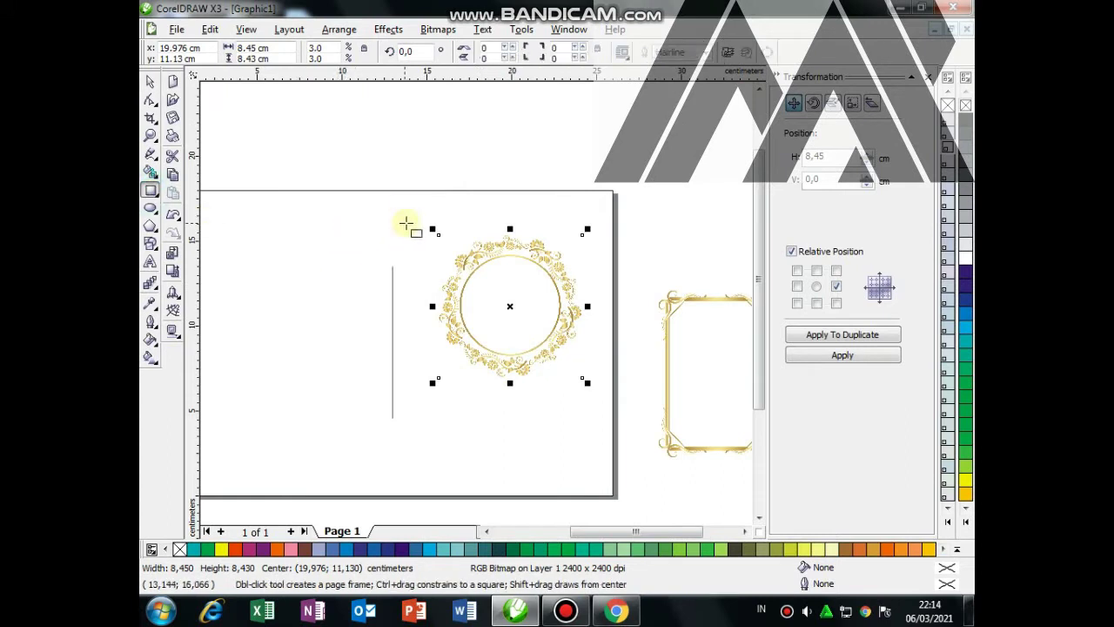
{"action": "left_click_drag", "start_coordinate": [407, 202], "coordinate": [591, 467]}
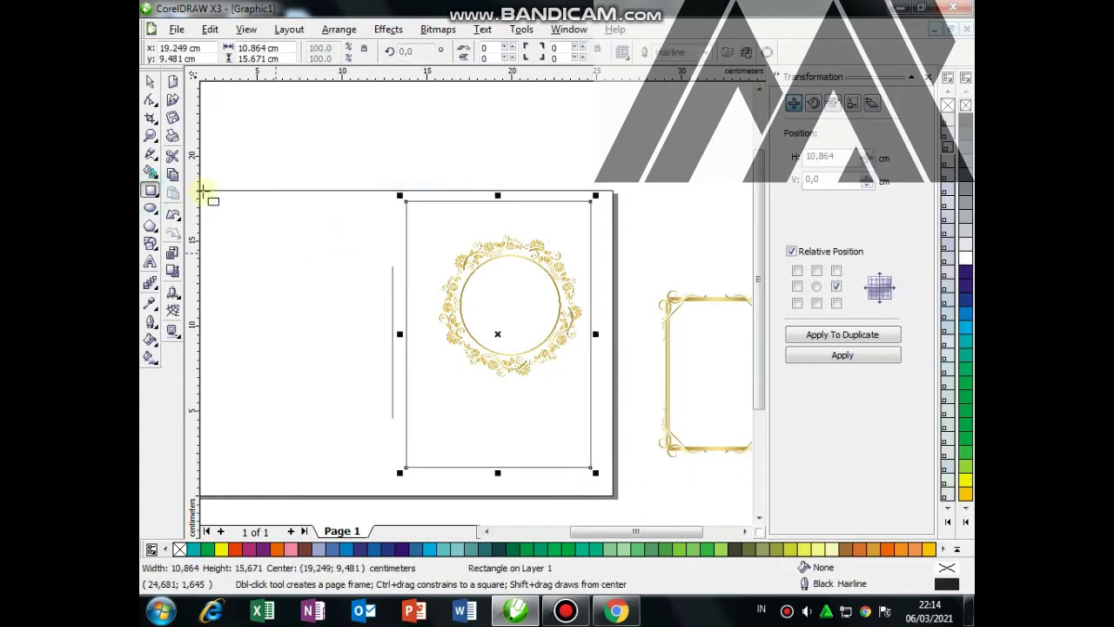
{"action": "left_click", "coordinate": [150, 81]}
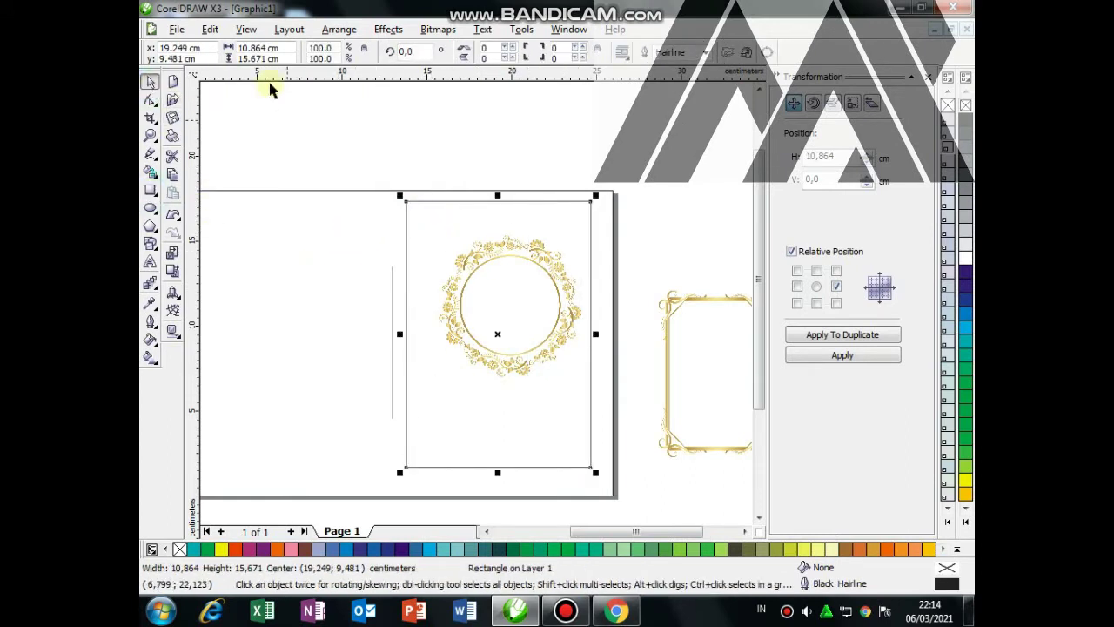
{"action": "left_click", "coordinate": [259, 48]}
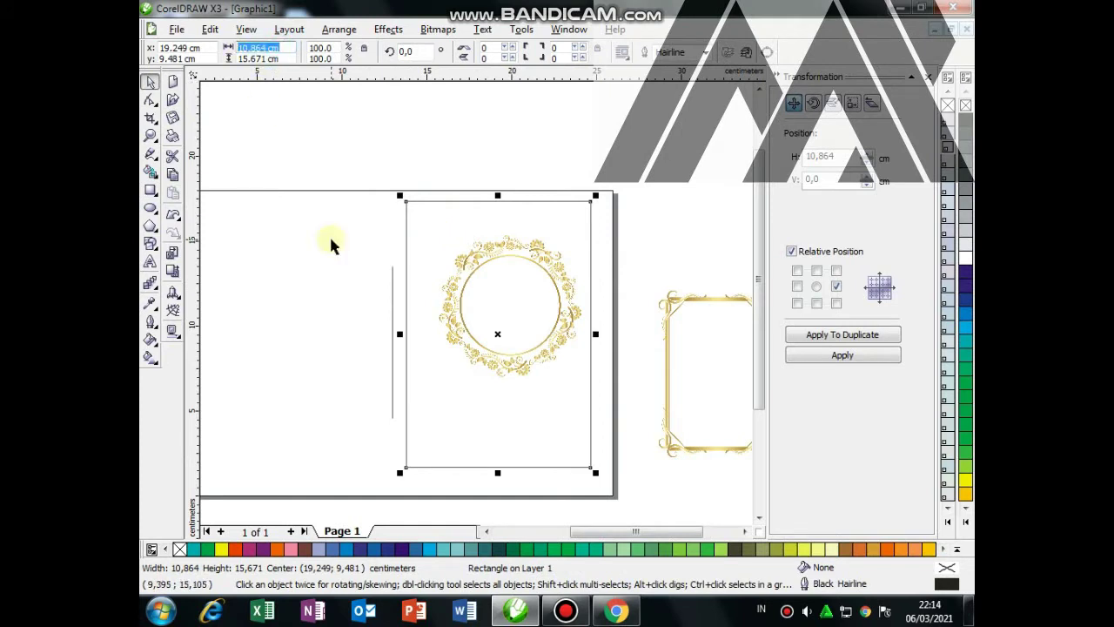
{"action": "type", "text": "26"}
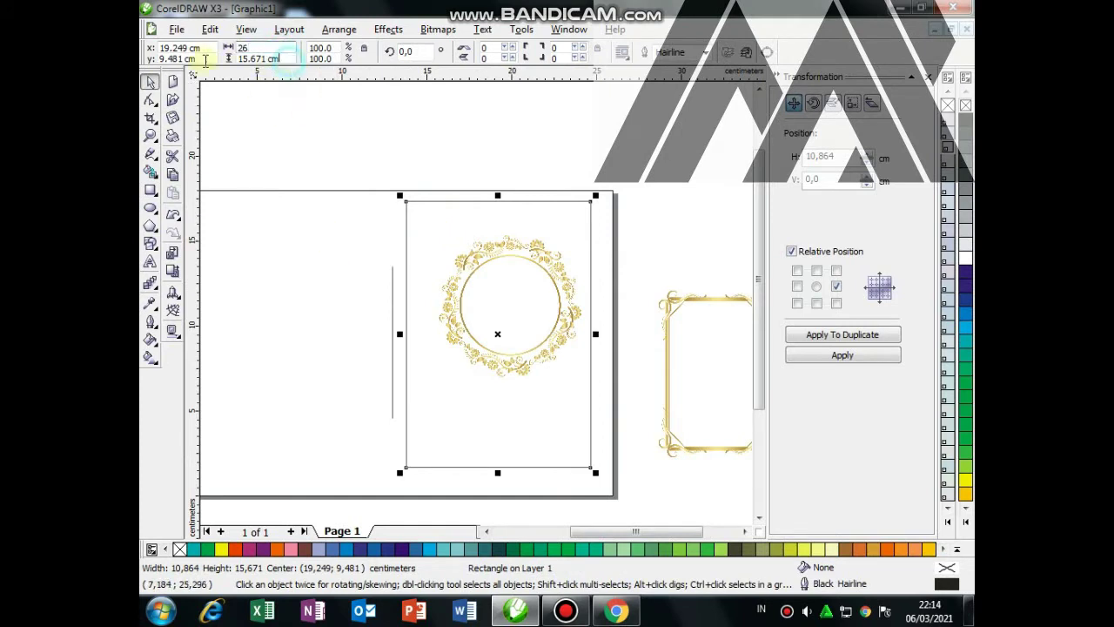
{"action": "key", "text": "Tab"}
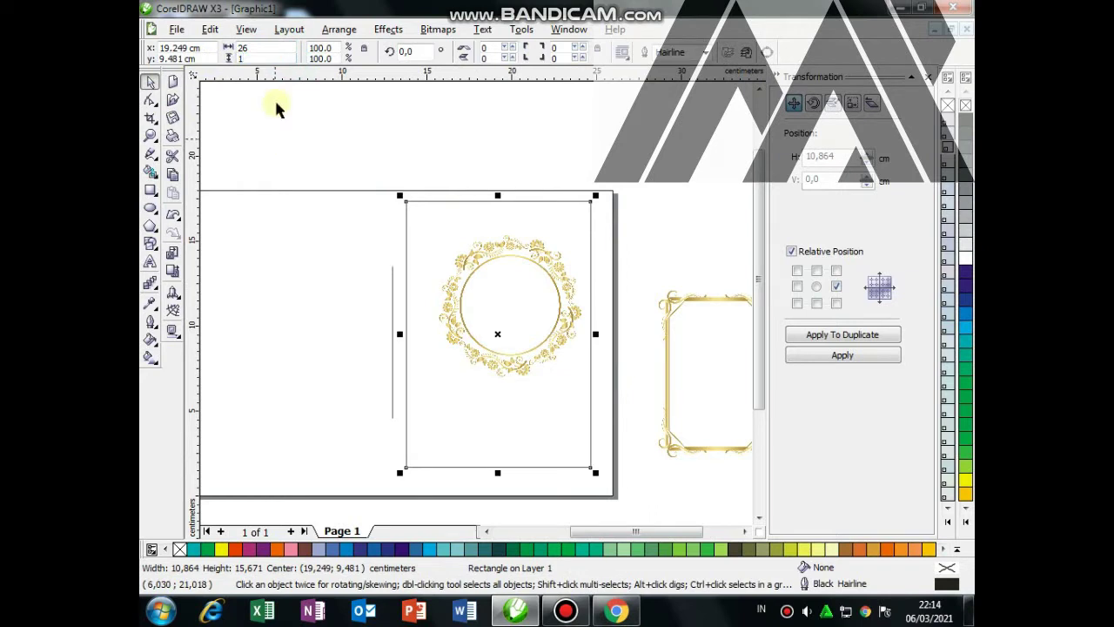
{"action": "type", "text": "18"}
{"action": "key", "text": "shift+Tab"}
{"action": "type", "text": "13"}
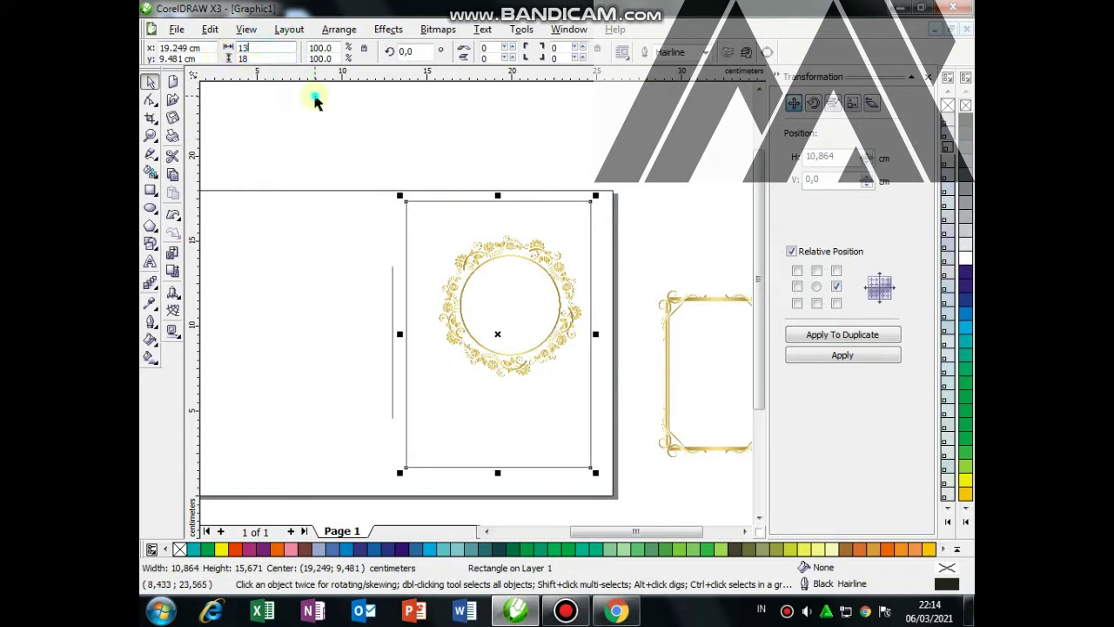
{"action": "key", "text": "Return"}
{"action": "left_click", "coordinate": [426, 223]}
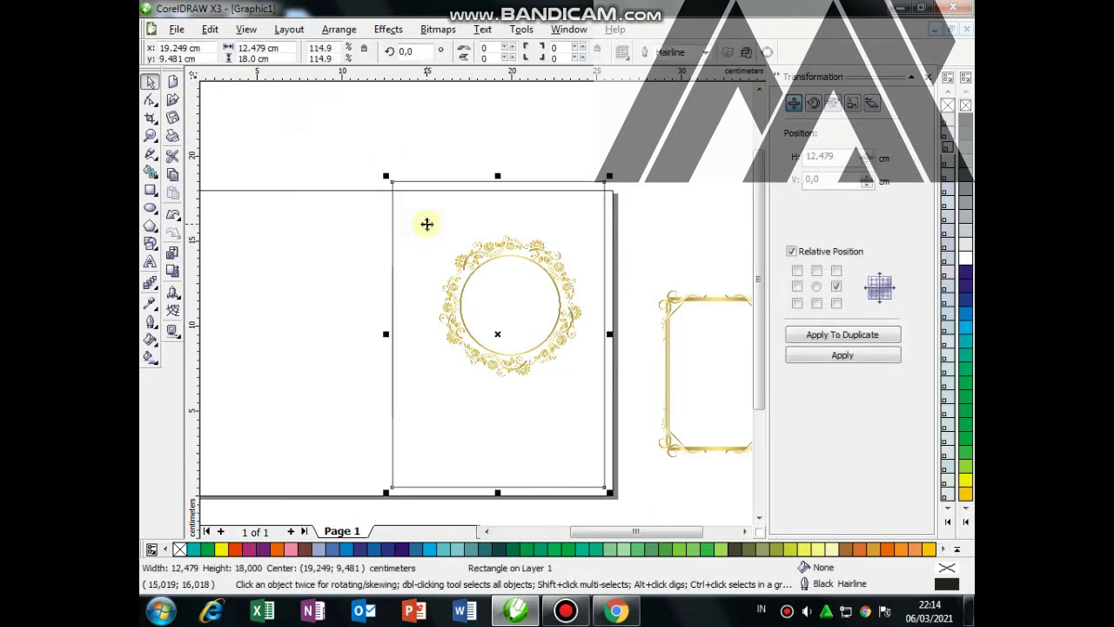
Step: Centre the rectangle and the round gold frame, moving the vertical line off the page
{"action": "key", "text": "p"}
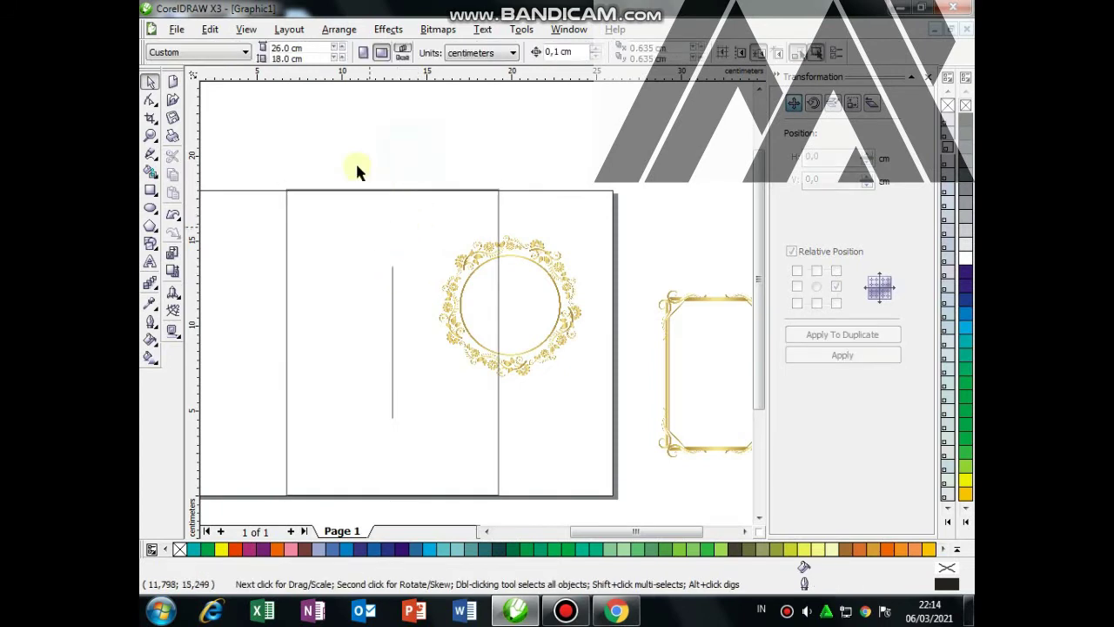
{"action": "left_click_drag", "start_coordinate": [357, 164], "coordinate": [409, 442]}
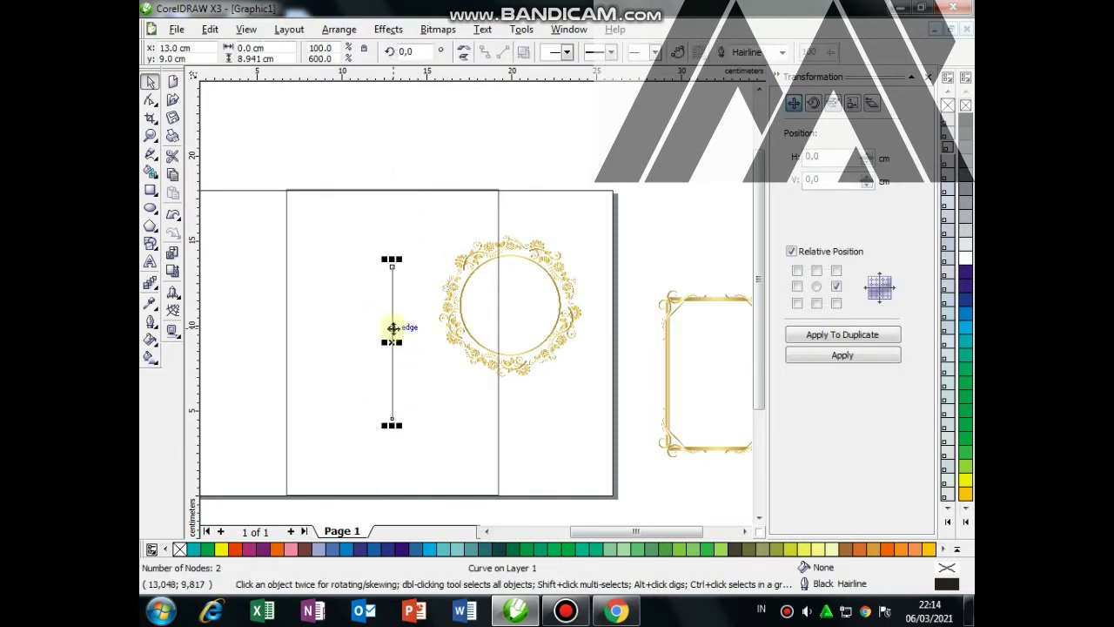
{"action": "left_click_drag", "start_coordinate": [391, 335], "coordinate": [408, 102]}
{"action": "left_click", "coordinate": [475, 168]}
{"action": "left_click", "coordinate": [532, 250]}
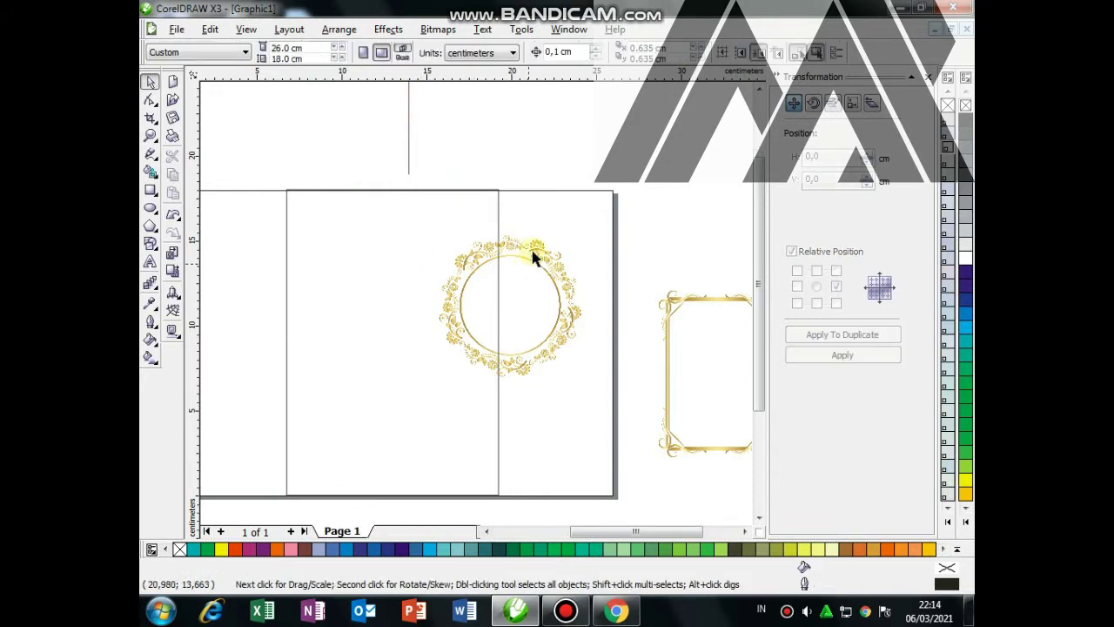
{"action": "left_click_drag", "start_coordinate": [532, 251], "coordinate": [414, 287]}
{"action": "left_click", "coordinate": [532, 252]}
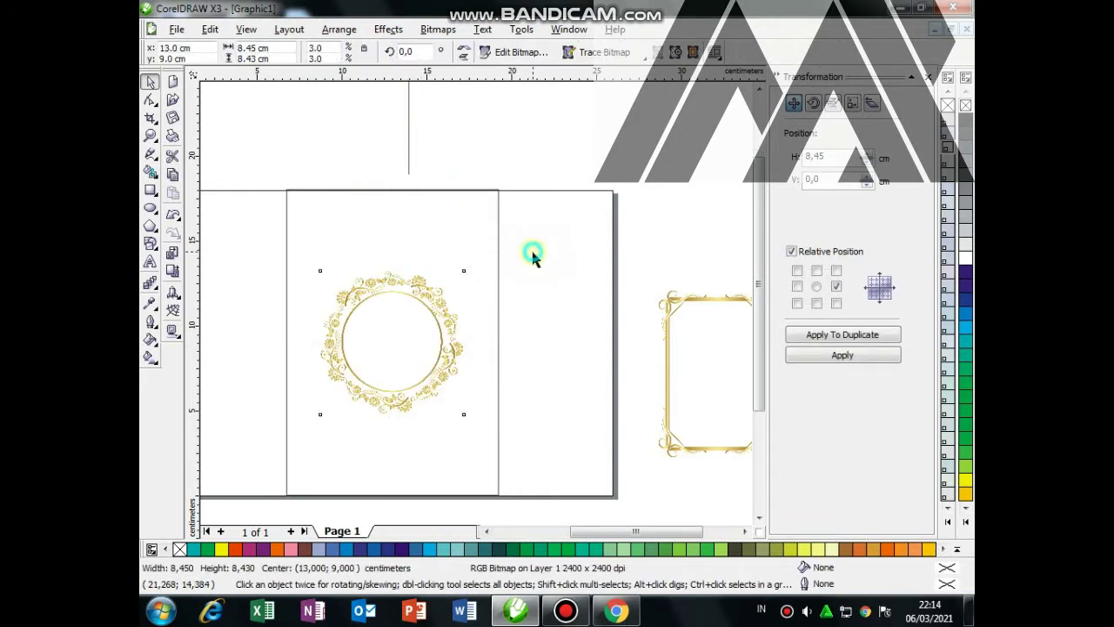
Step: Send the rectangle to the back of the layer behind the round frame
{"action": "left_click", "coordinate": [378, 330]}
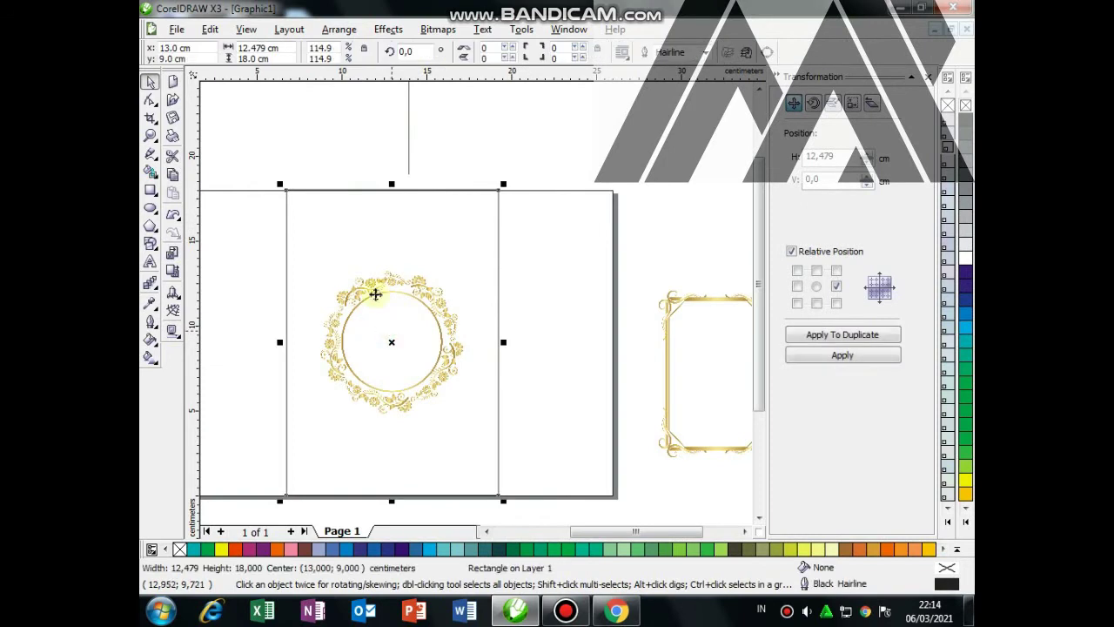
{"action": "right_click", "coordinate": [317, 225]}
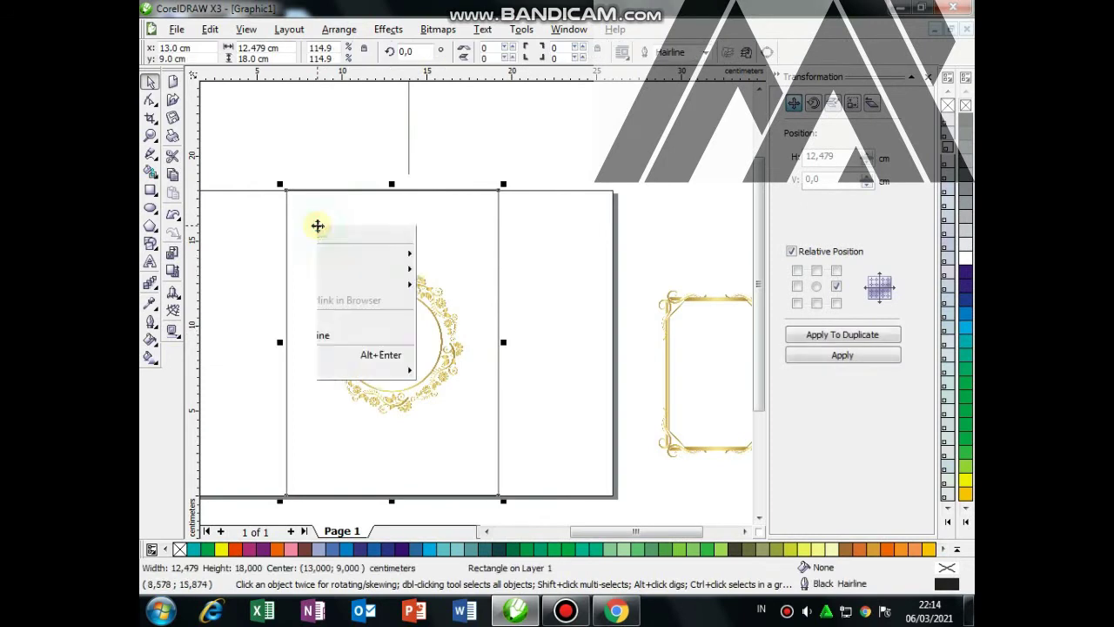
{"action": "right_click", "coordinate": [353, 301]}
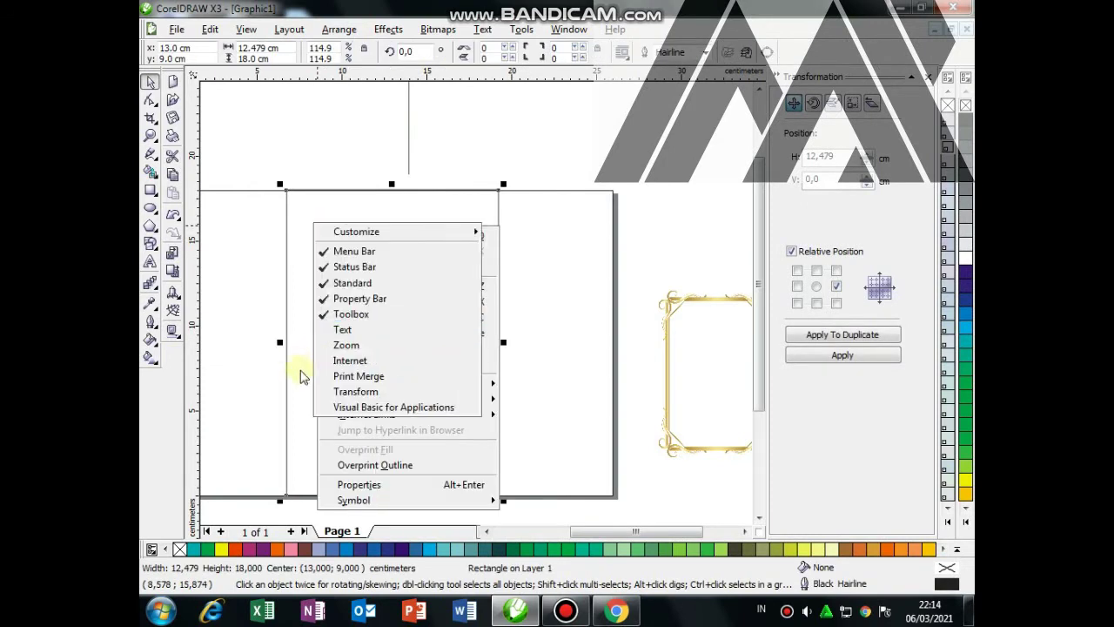
{"action": "left_click", "coordinate": [437, 451]}
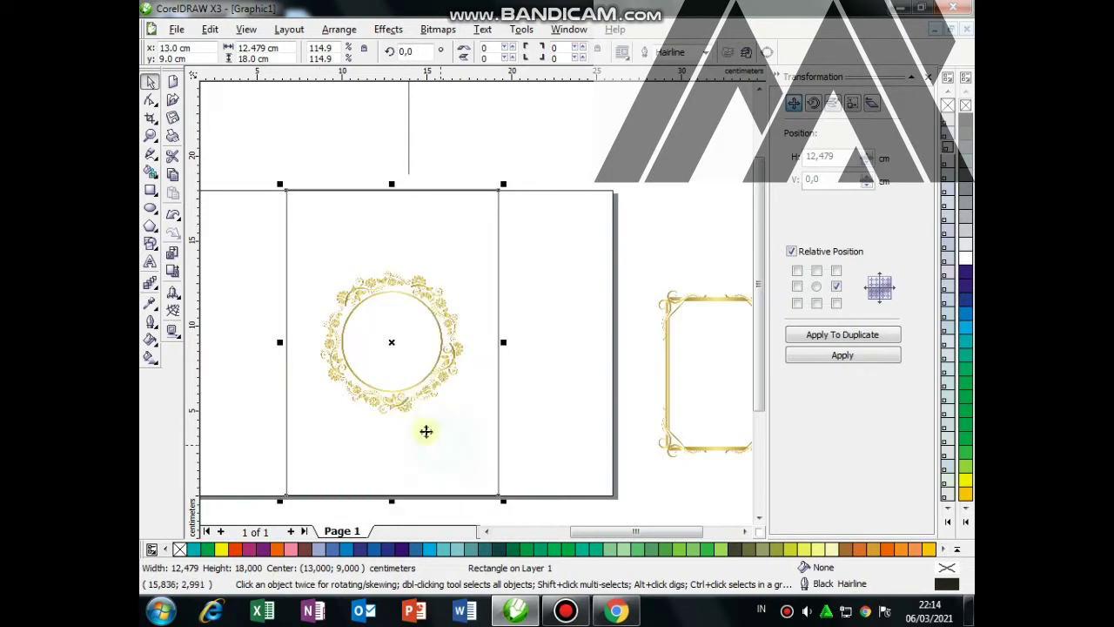
{"action": "right_click", "coordinate": [349, 230]}
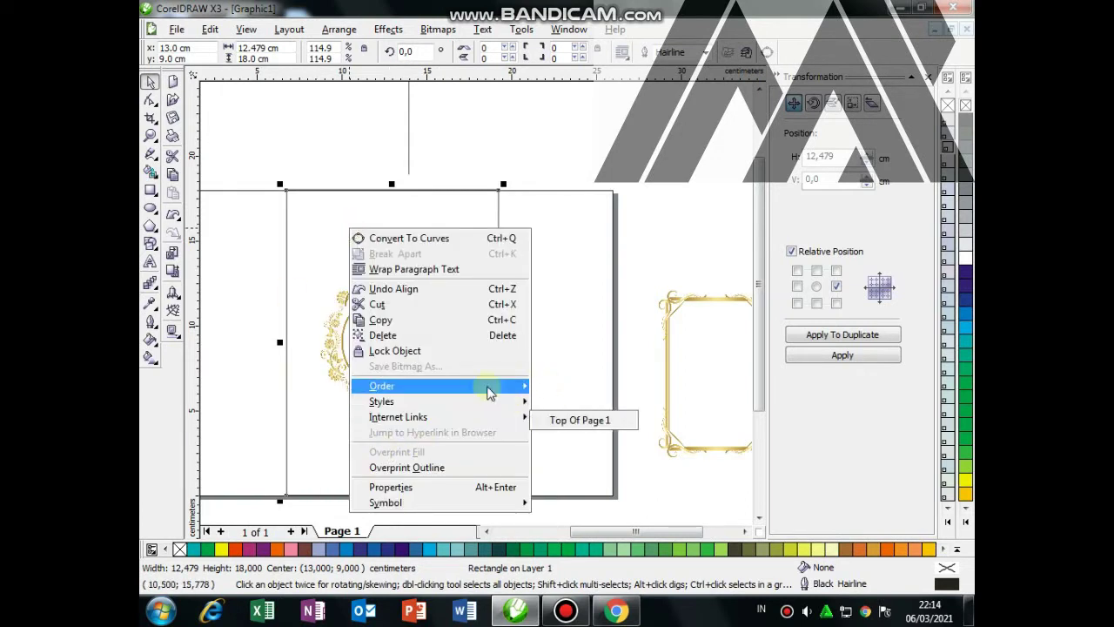
{"action": "mouse_move", "coordinate": [381, 385]}
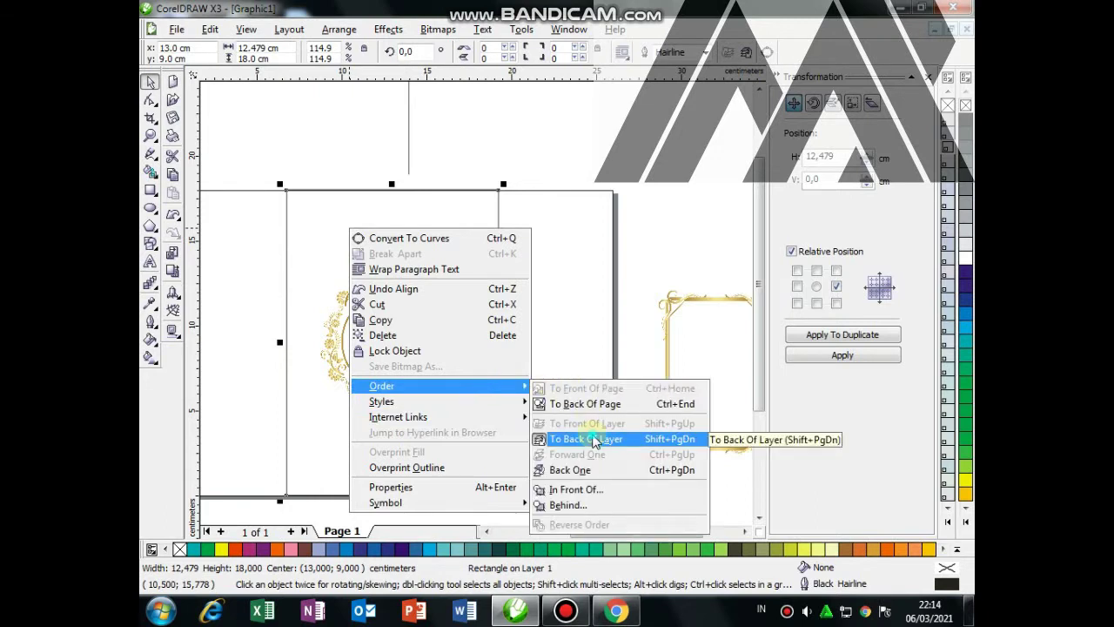
{"action": "left_click", "coordinate": [595, 438]}
{"action": "left_click", "coordinate": [448, 386]}
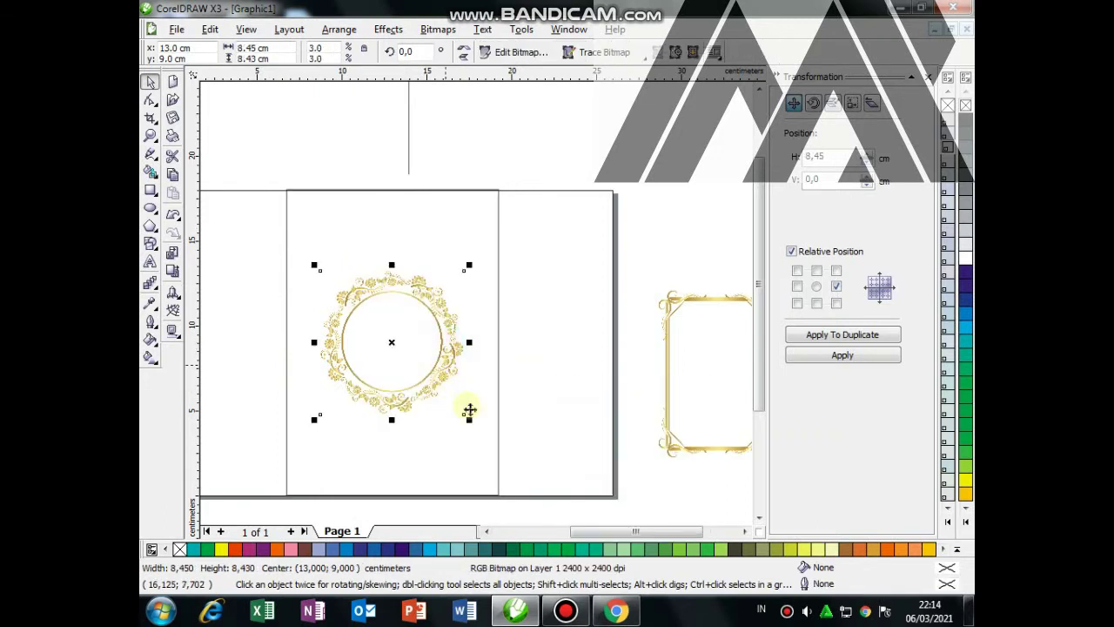
Step: Shrink the round gold frame to about 7.6 cm and raise it to centre at 10.06 cm
{"action": "left_click_drag", "start_coordinate": [469, 420], "coordinate": [462, 414]}
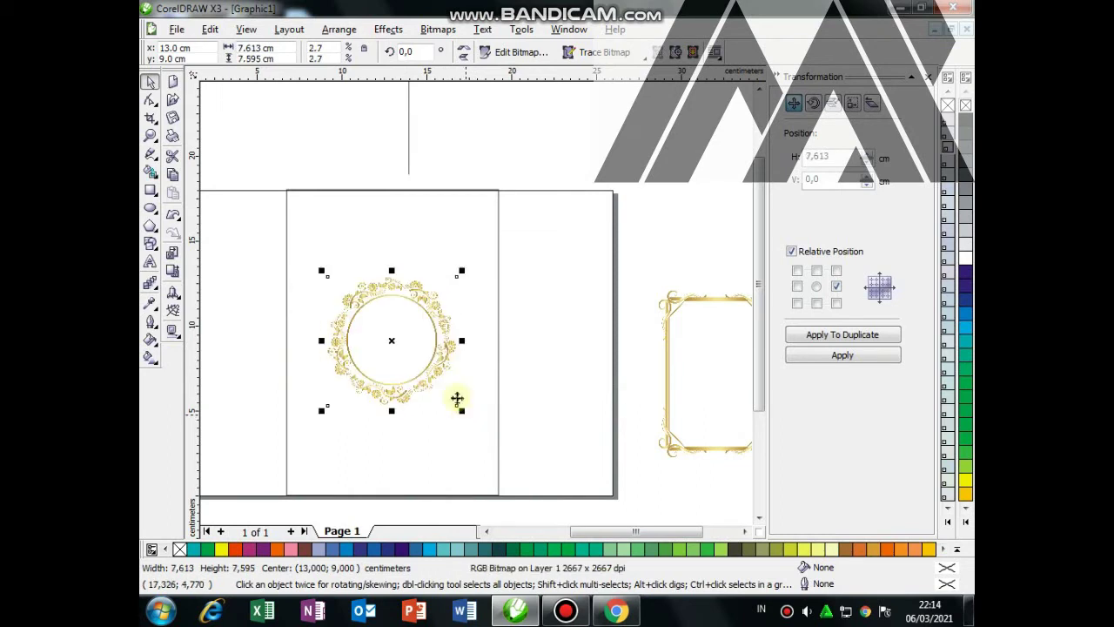
{"action": "left_click_drag", "start_coordinate": [420, 297], "coordinate": [417, 278]}
{"action": "left_click", "coordinate": [418, 283]}
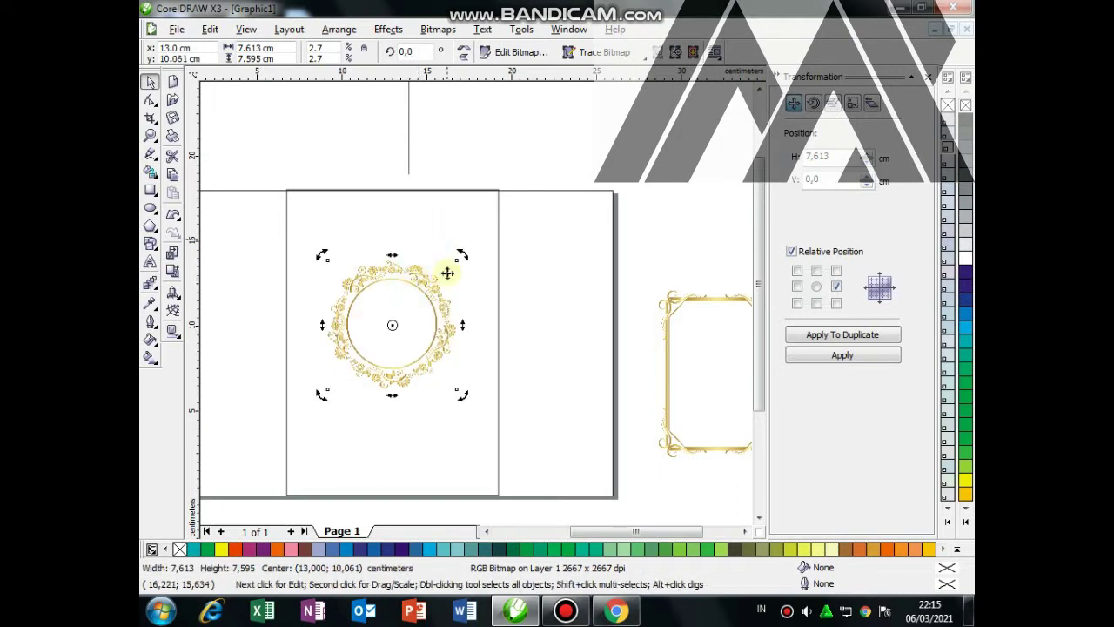
Step: Move the gold rectangular border onto the cover, enlarge it and centre it
{"action": "left_click", "coordinate": [450, 165]}
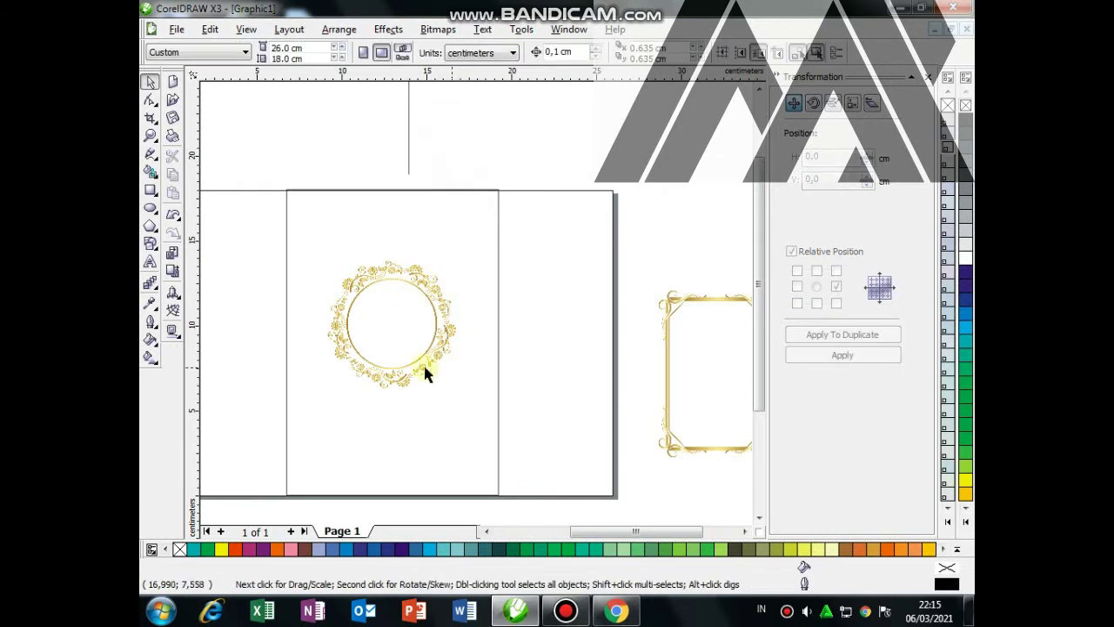
{"action": "scroll", "coordinate": [475, 298], "scroll_direction": "down", "scroll_amount": 1}
{"action": "scroll", "coordinate": [475, 297], "scroll_direction": "up", "scroll_amount": 1}
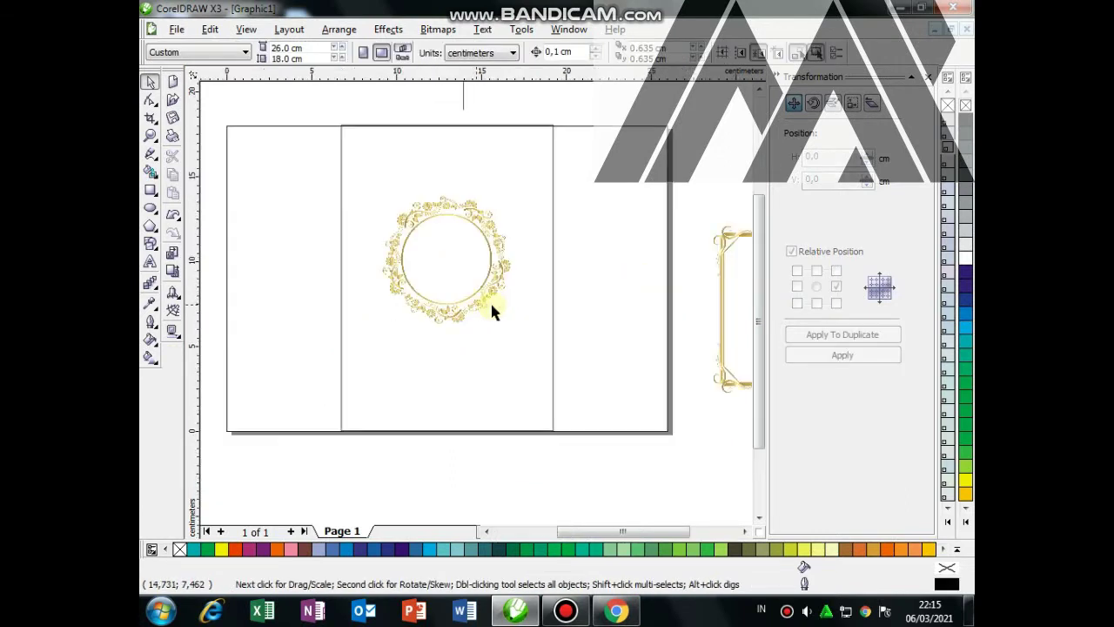
{"action": "left_click_drag", "start_coordinate": [724, 275], "coordinate": [356, 182]}
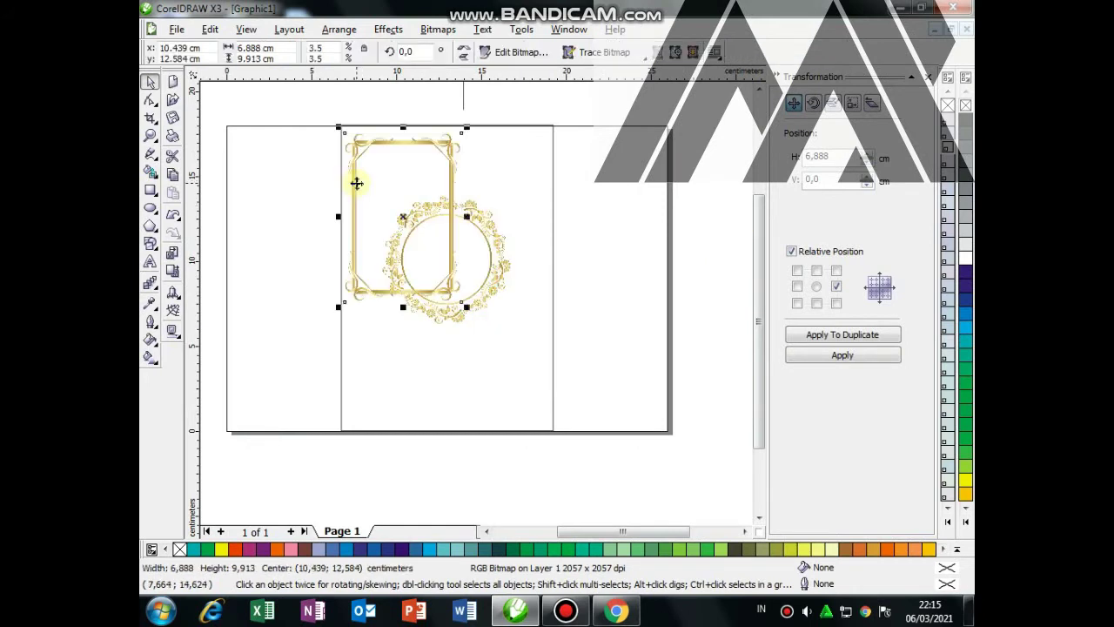
{"action": "left_click_drag", "start_coordinate": [362, 189], "coordinate": [365, 188]}
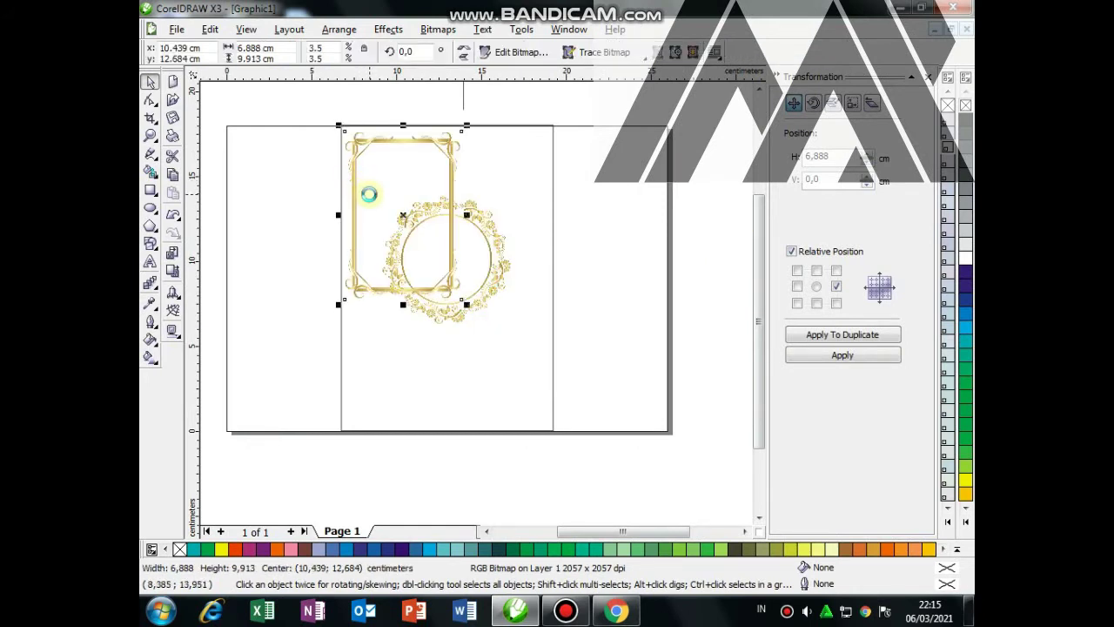
{"action": "left_click_drag", "start_coordinate": [465, 309], "coordinate": [549, 464]}
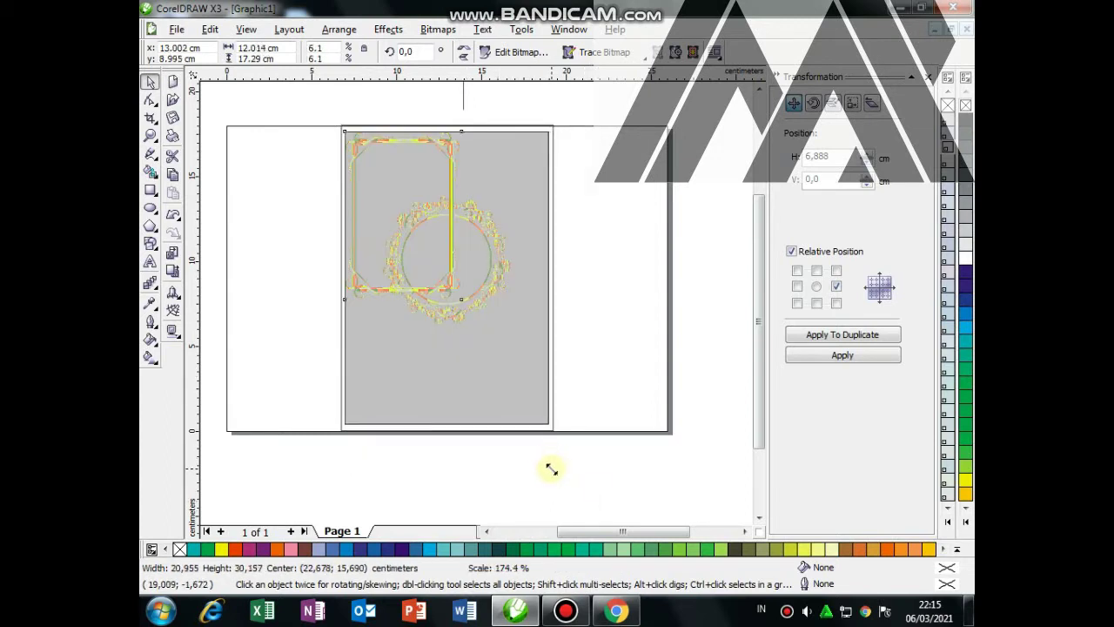
{"action": "left_click_drag", "start_coordinate": [549, 465], "coordinate": [555, 460]}
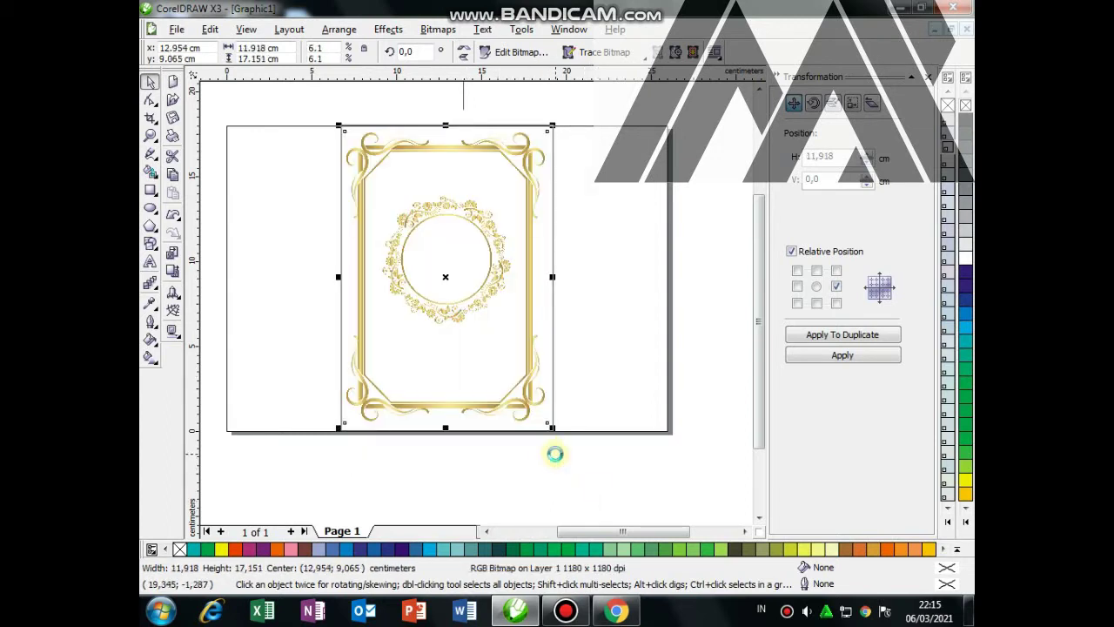
{"action": "key", "text": "p"}
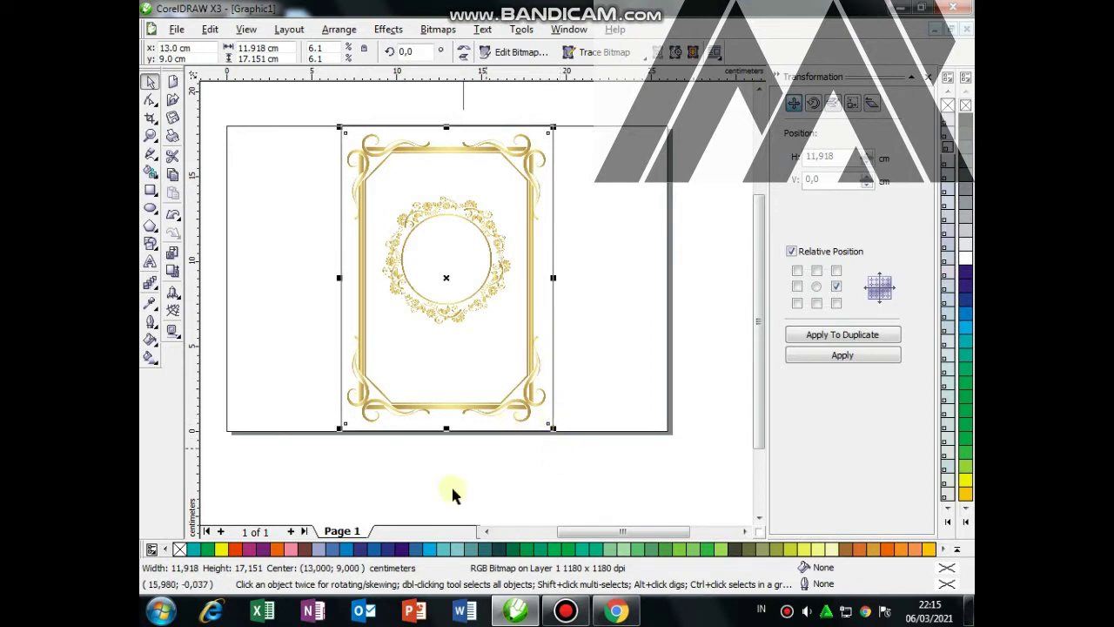
Step: Enlarge the border slightly to about 12.5 × 18 cm so it reaches the page edges
{"action": "left_click", "coordinate": [456, 480]}
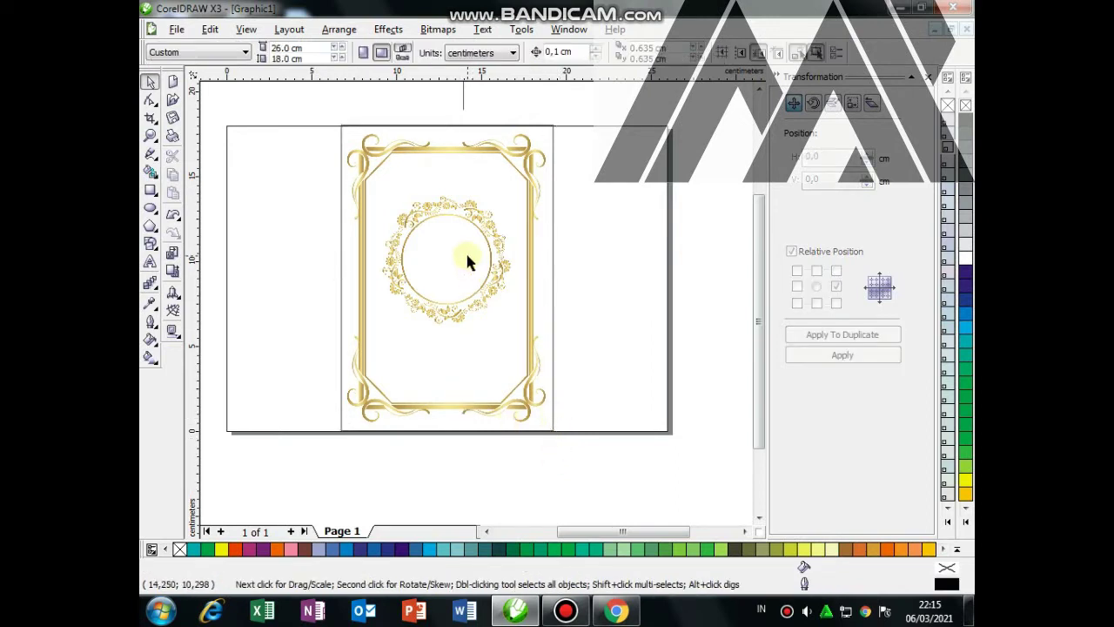
{"action": "left_click", "coordinate": [467, 146]}
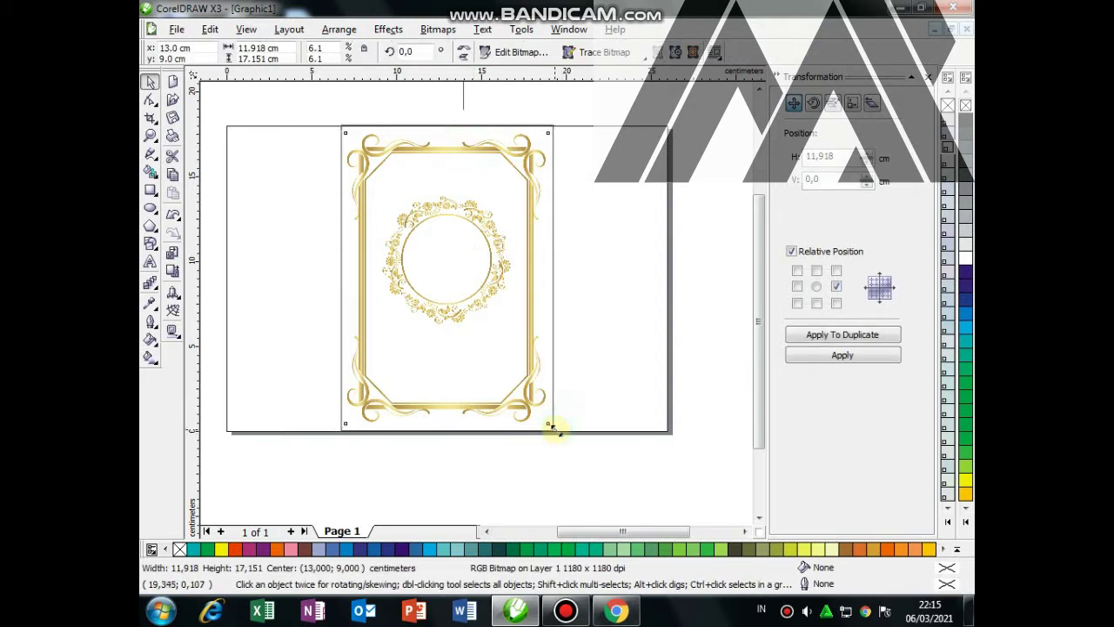
{"action": "left_click_drag", "start_coordinate": [550, 426], "coordinate": [560, 436]}
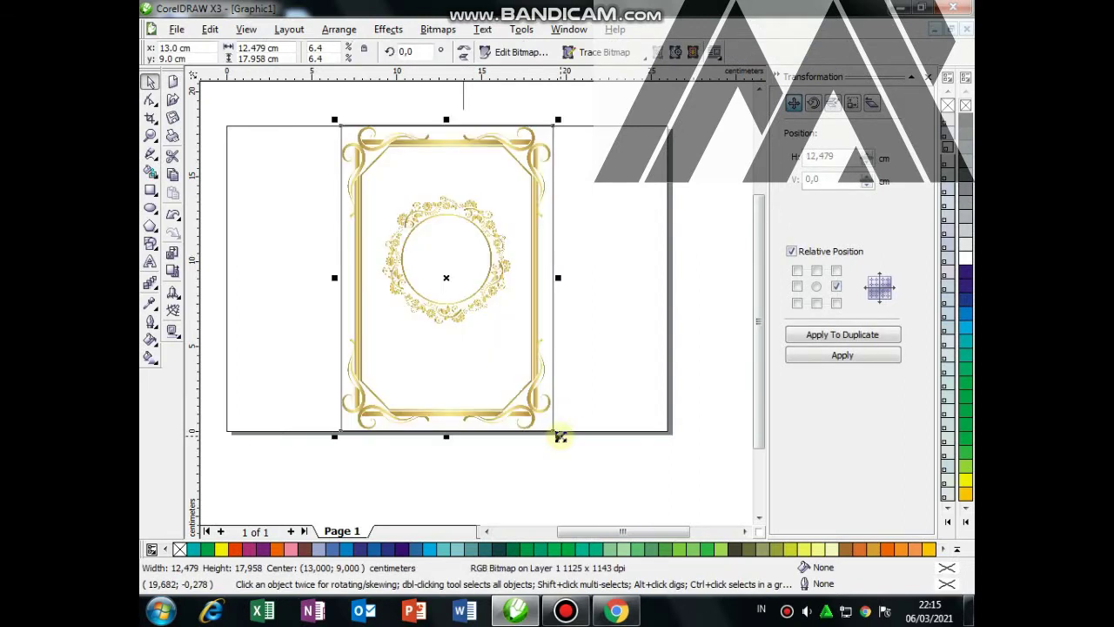
{"action": "left_click", "coordinate": [557, 474]}
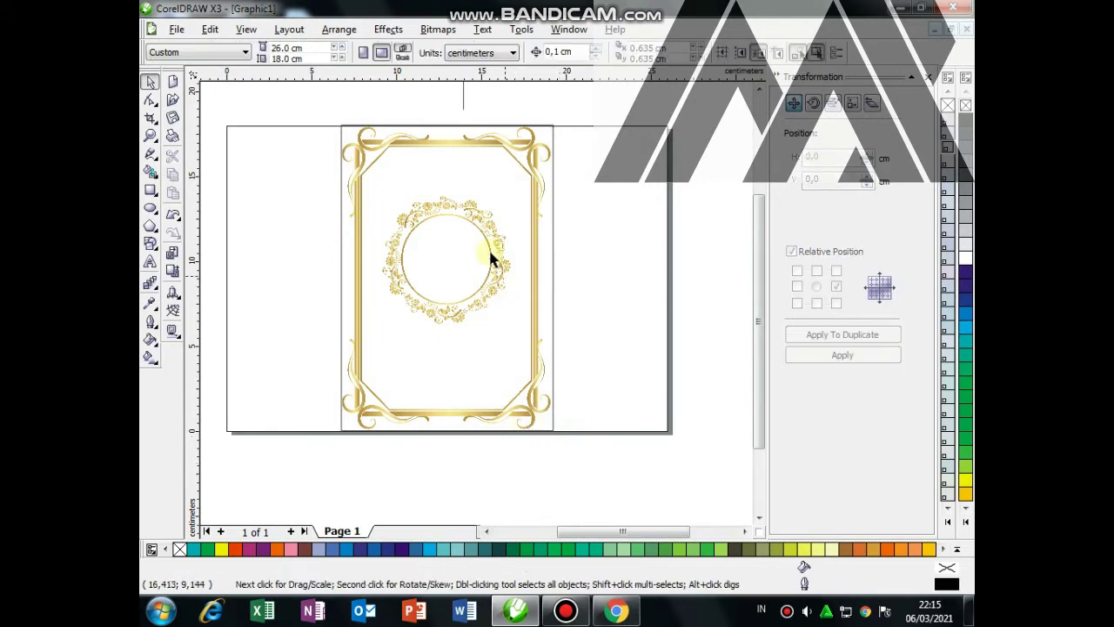
Step: Change the gold border's stacking order so the circular frame shows fully
{"action": "left_click", "coordinate": [450, 216]}
{"action": "scroll", "coordinate": [477, 281], "scroll_direction": "up", "scroll_amount": 2}
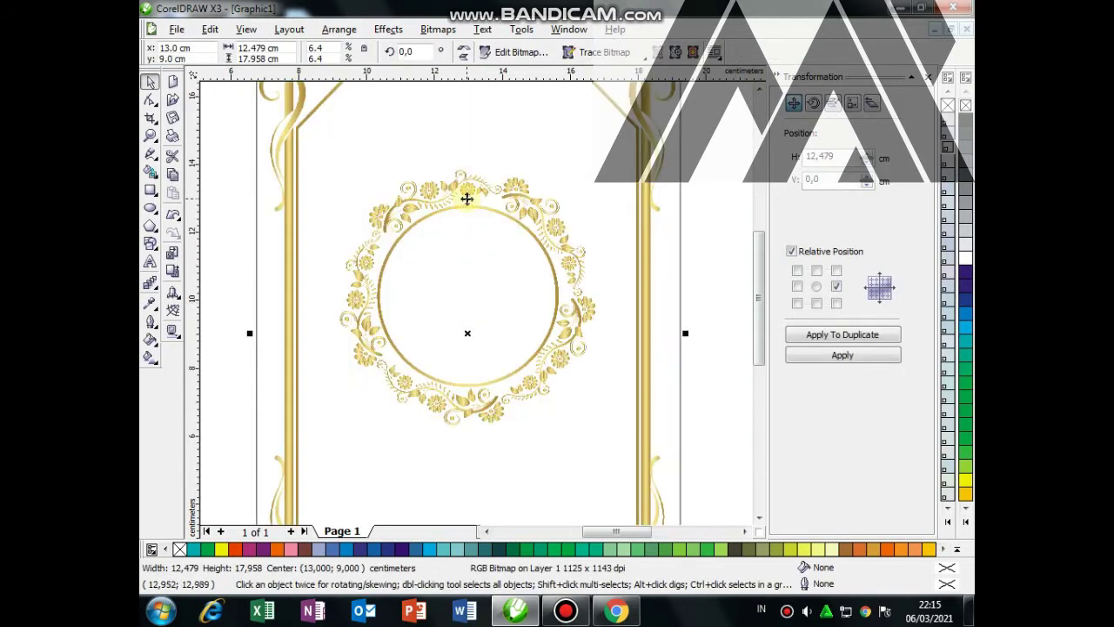
{"action": "right_click", "coordinate": [309, 131]}
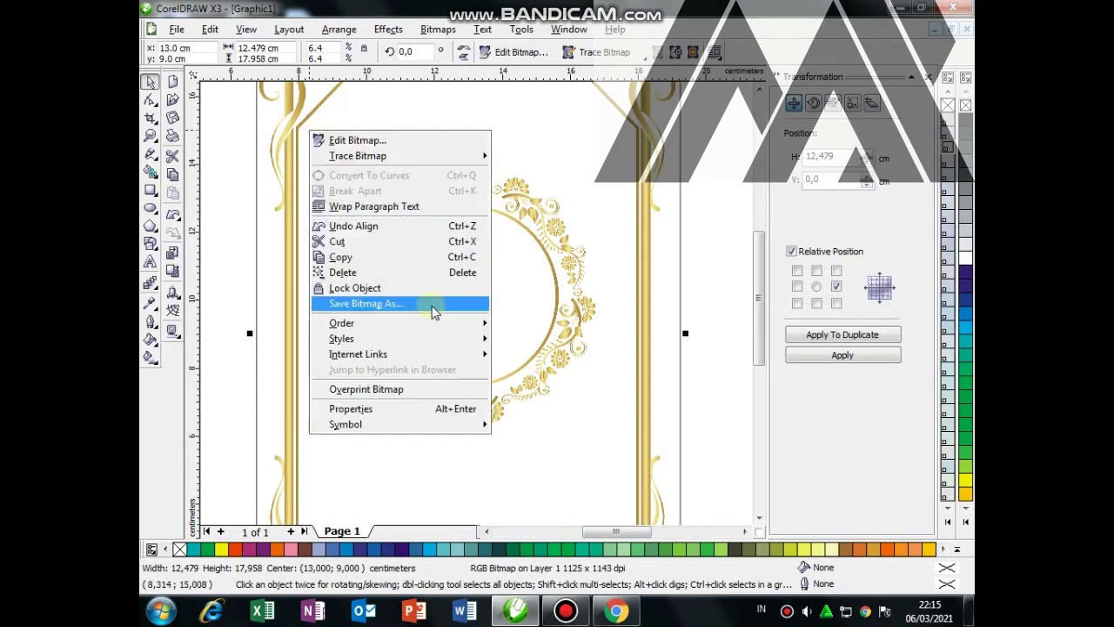
{"action": "mouse_move", "coordinate": [342, 323]}
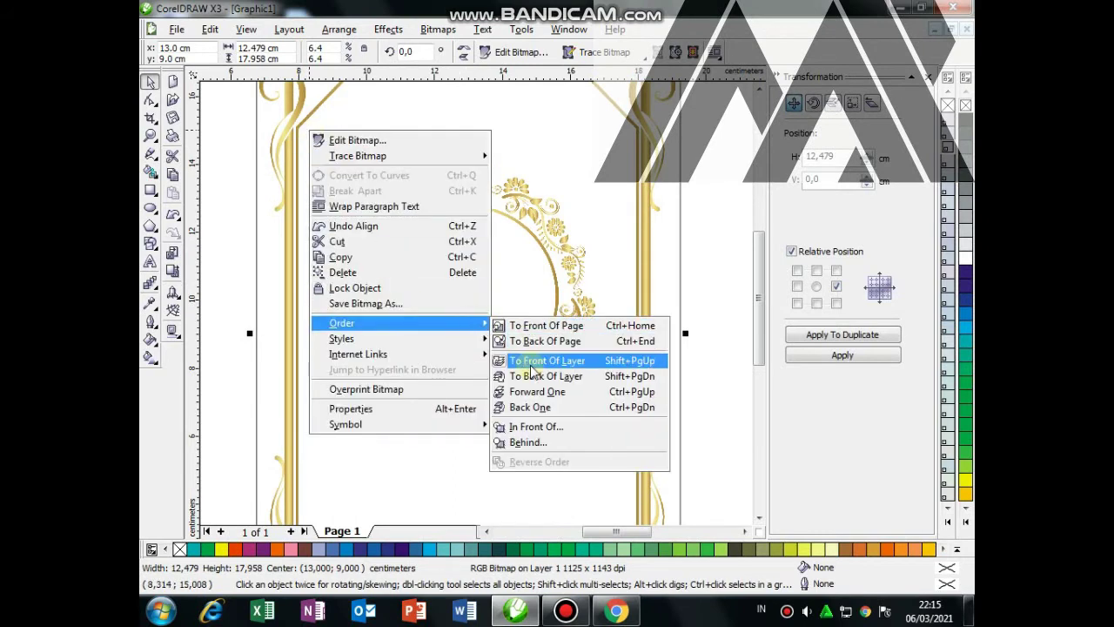
{"action": "left_click", "coordinate": [534, 379]}
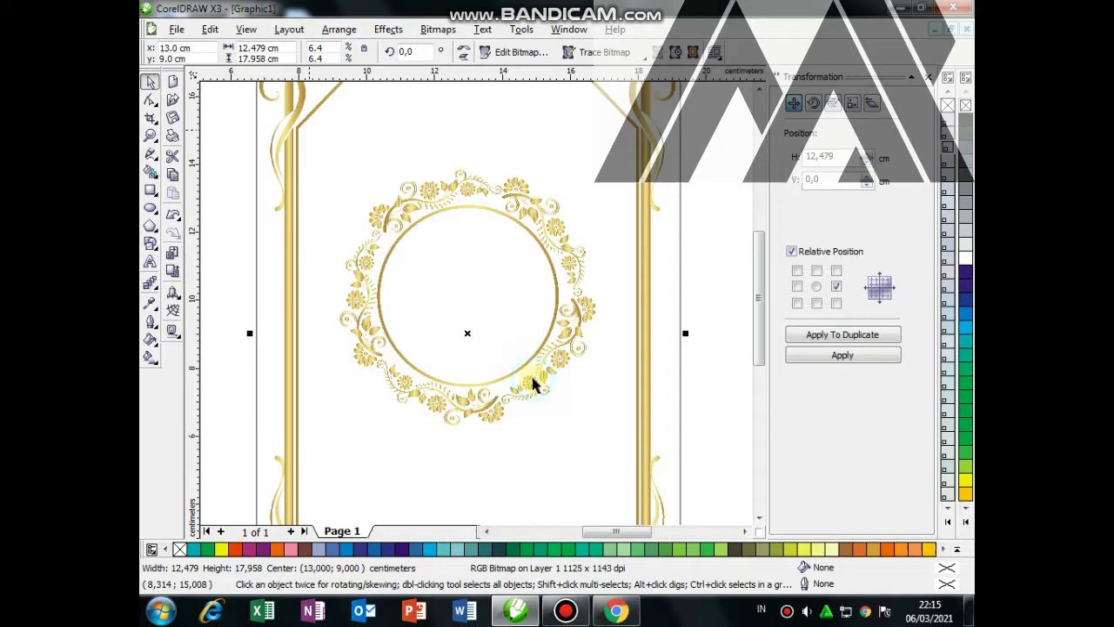
Step: Shrink the round frame to about 6.9 cm and nudge it up to centre at 10.66 cm
{"action": "left_click", "coordinate": [437, 230]}
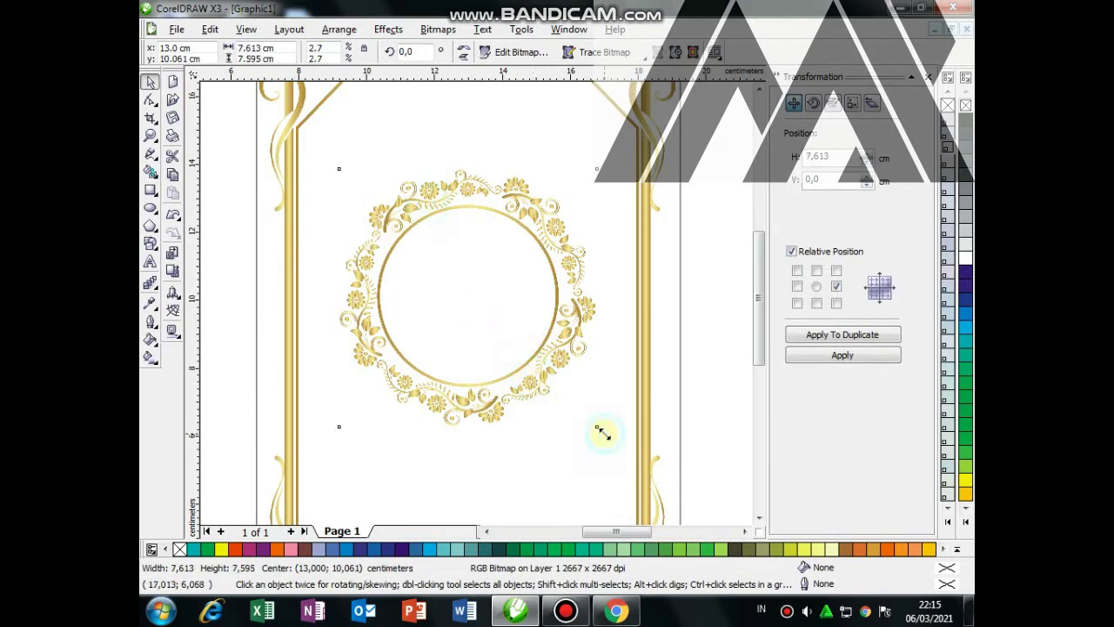
{"action": "left_click_drag", "start_coordinate": [603, 432], "coordinate": [597, 426]}
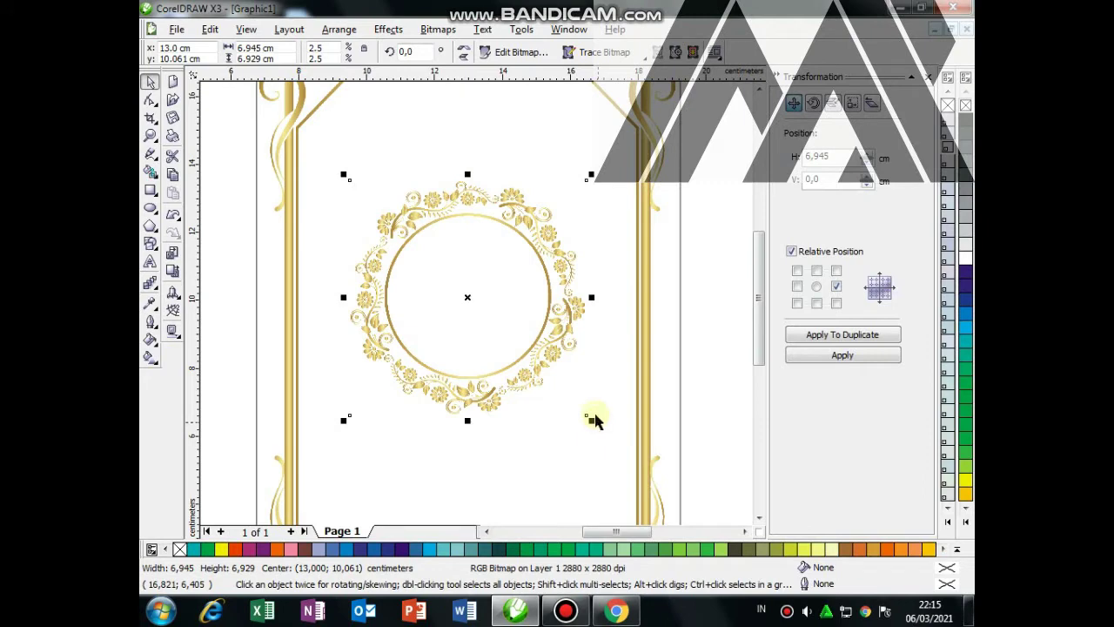
{"action": "scroll", "coordinate": [472, 299], "scroll_direction": "down", "scroll_amount": 2}
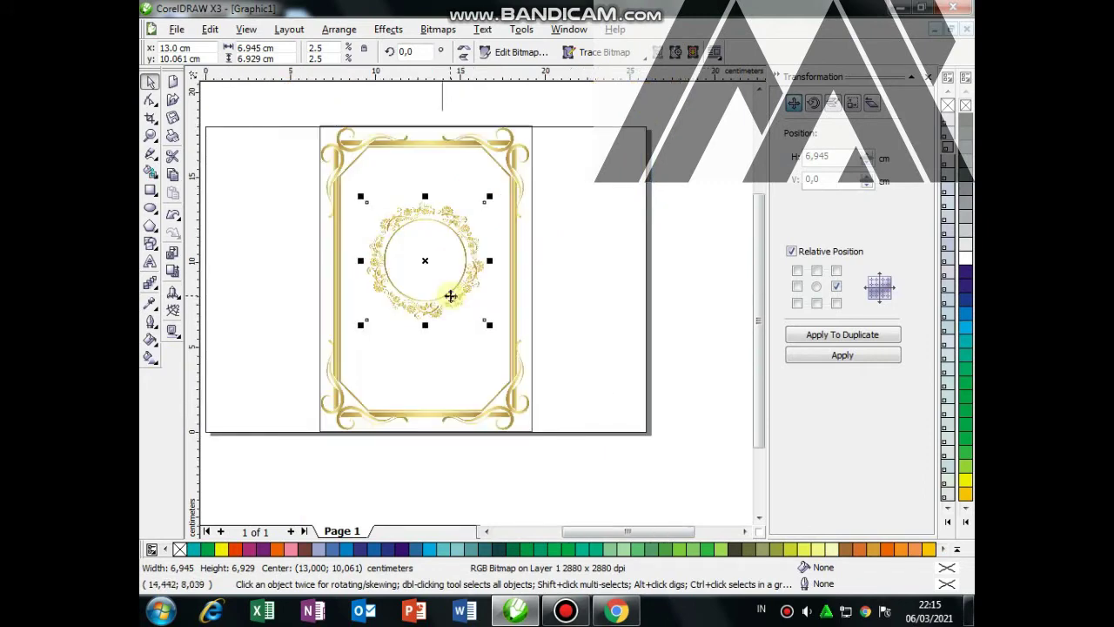
{"action": "key", "text": "Up"}
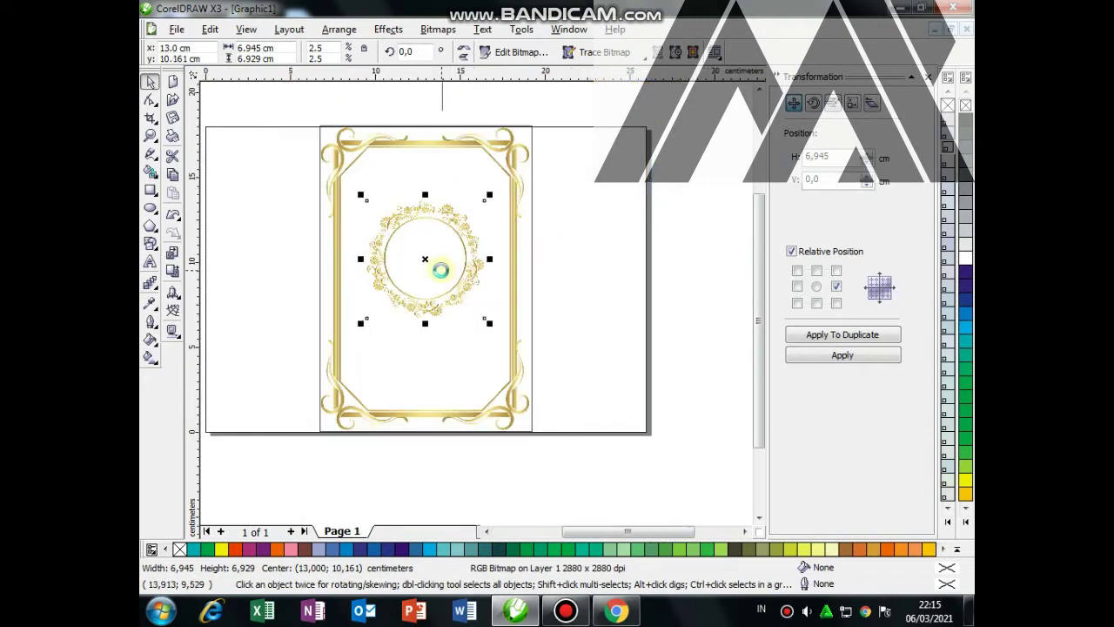
{"action": "key", "text": "Up"}
{"action": "key", "text": "Up"}
{"action": "key", "text": "Up"}
{"action": "key", "text": "Up"}
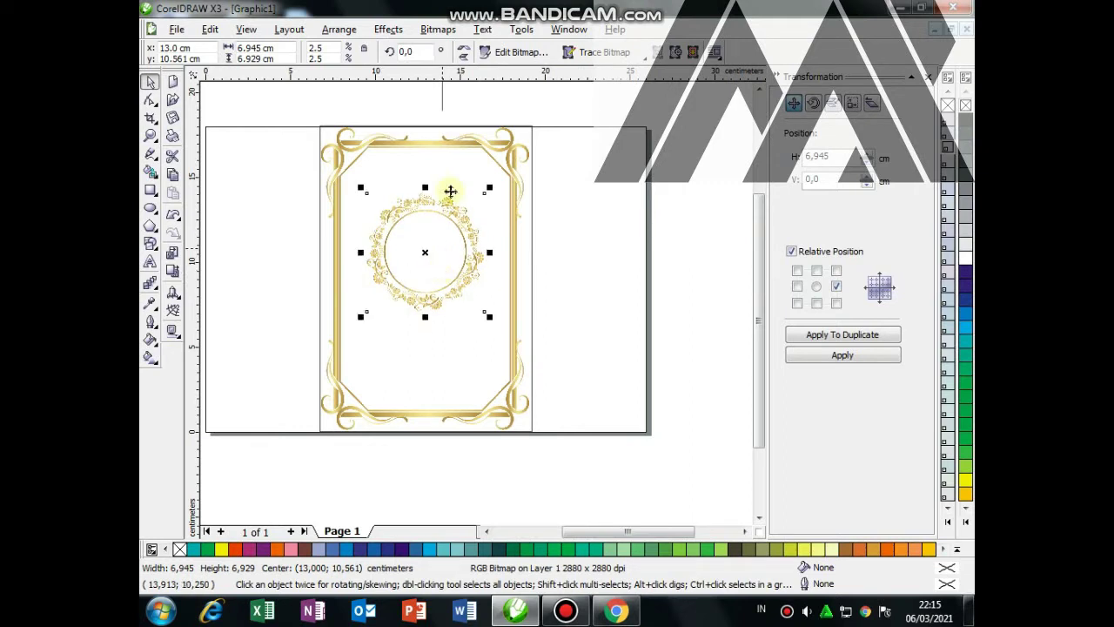
{"action": "key", "text": "Up"}
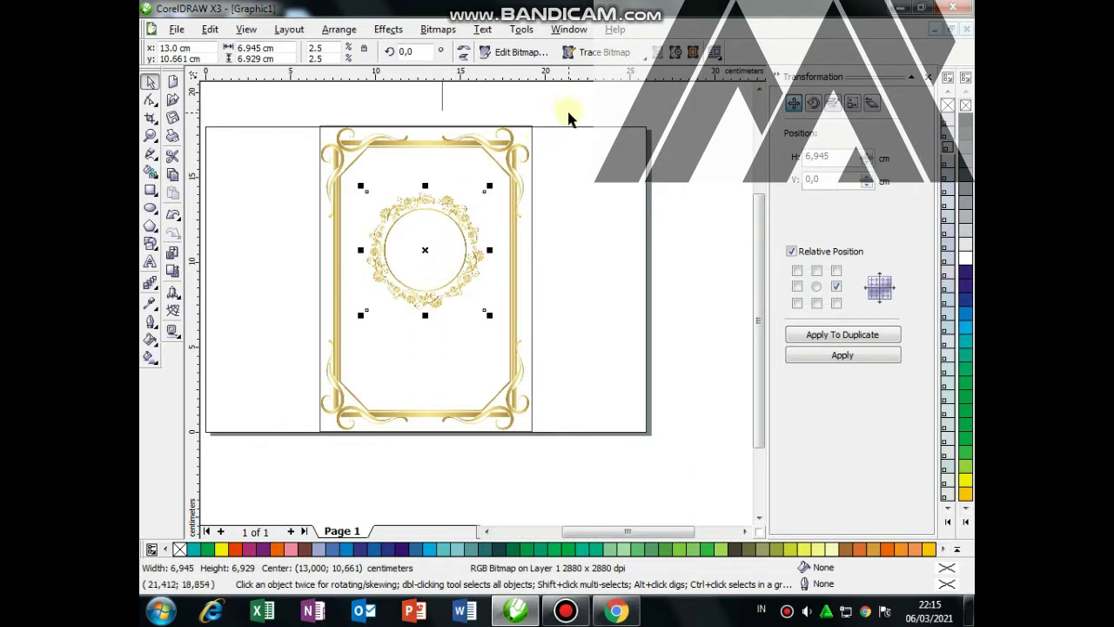
{"action": "key", "text": "Escape"}
Step: Fill the page-sized background rectangle black and send it behind the gold border
{"action": "left_click", "coordinate": [323, 155]}
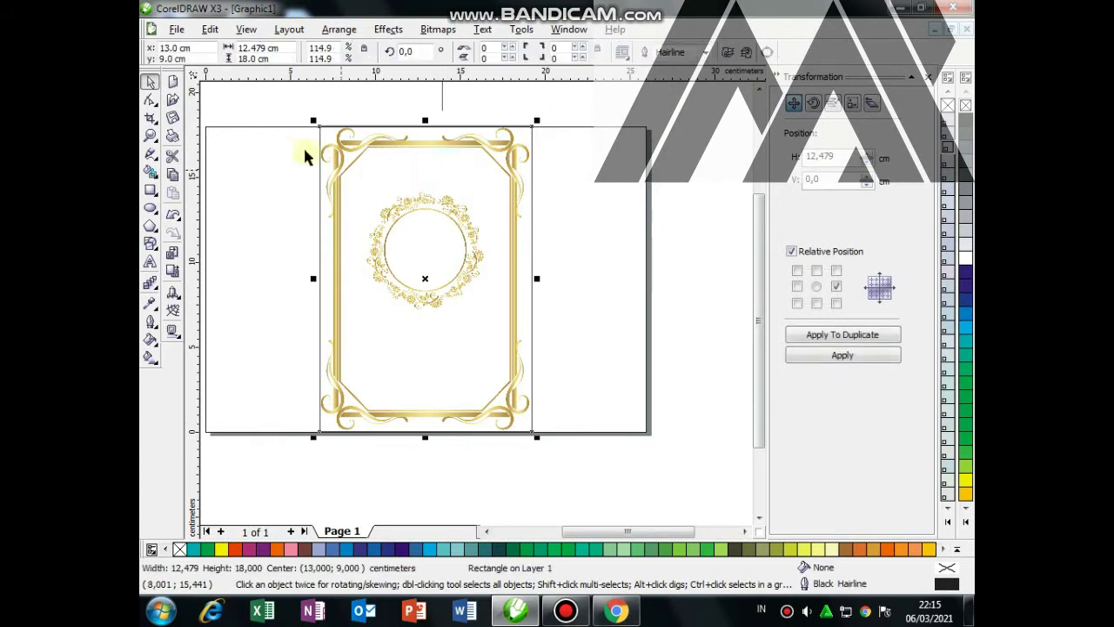
{"action": "key", "text": "Escape"}
{"action": "left_click", "coordinate": [322, 138]}
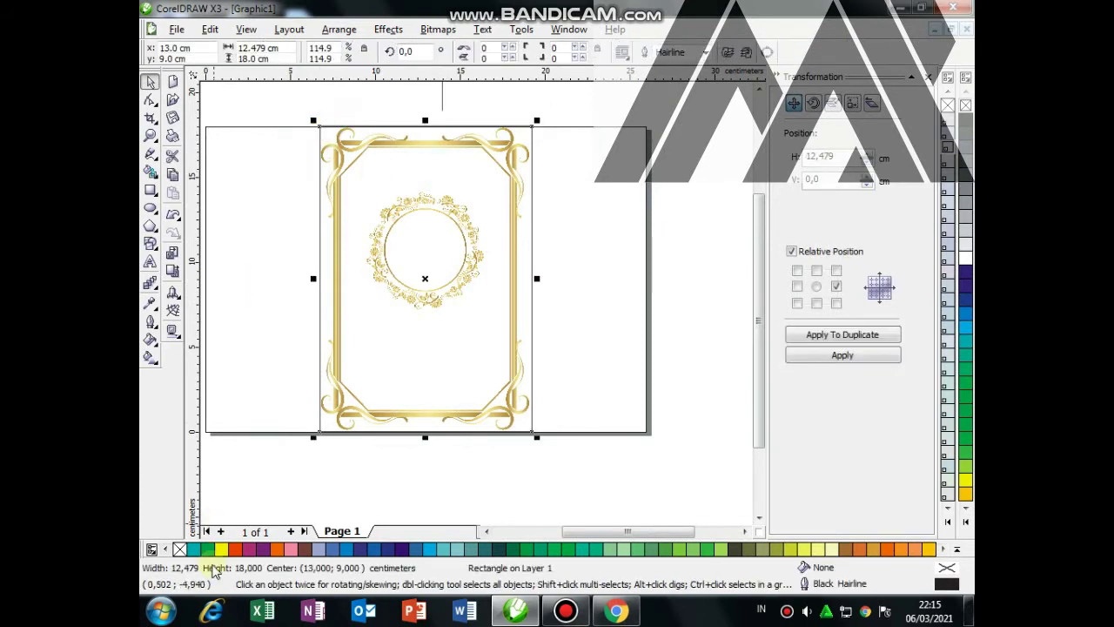
{"action": "left_click", "coordinate": [166, 550]}
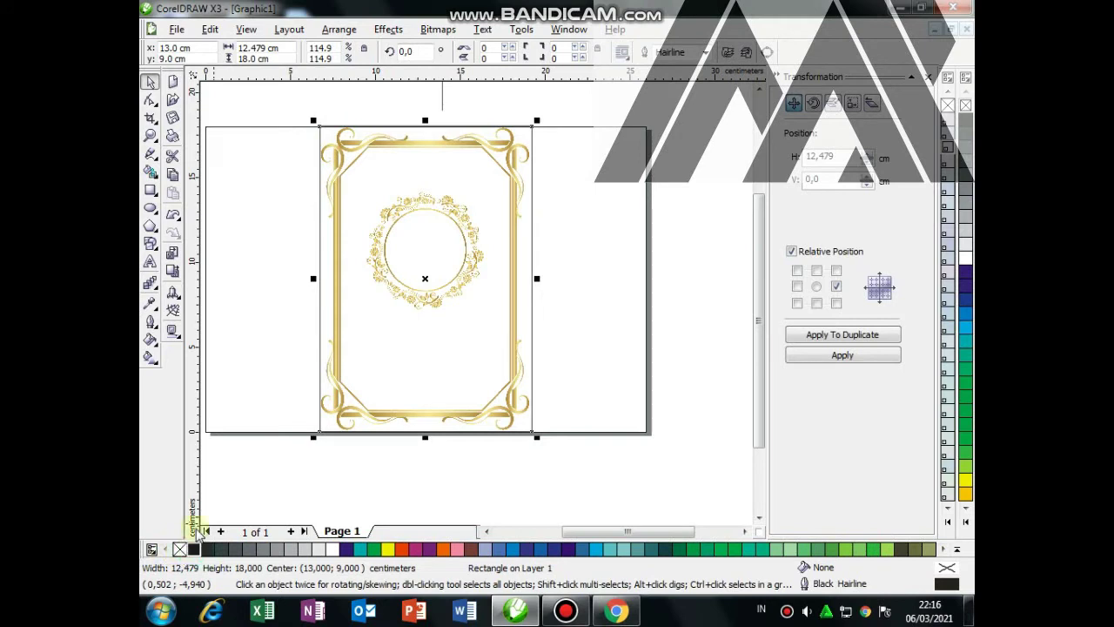
{"action": "left_click", "coordinate": [193, 549]}
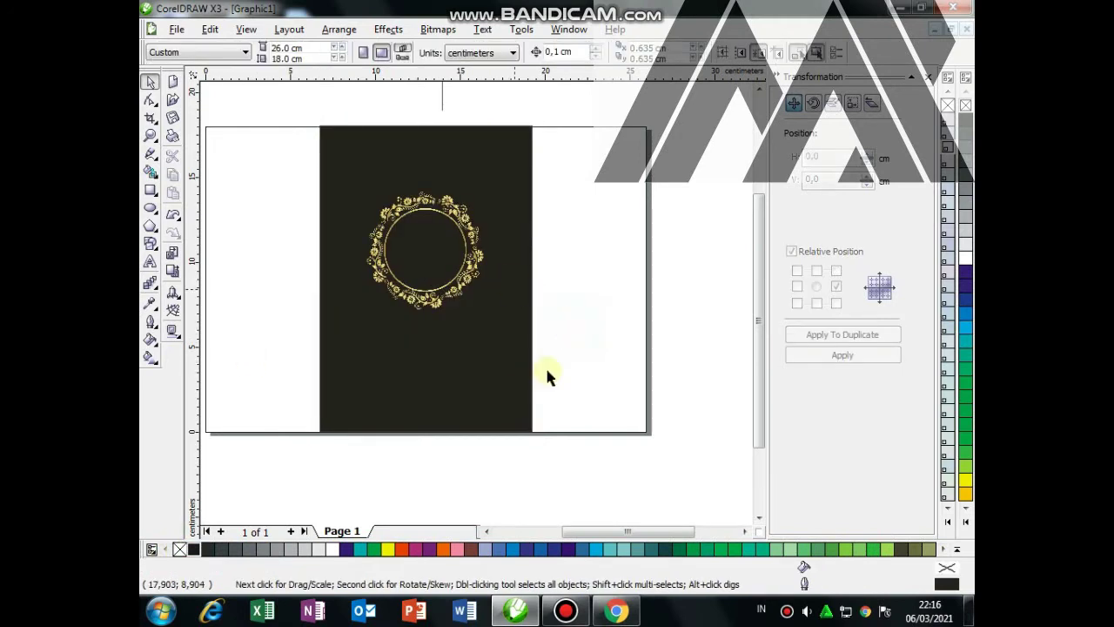
{"action": "left_click", "coordinate": [520, 387]}
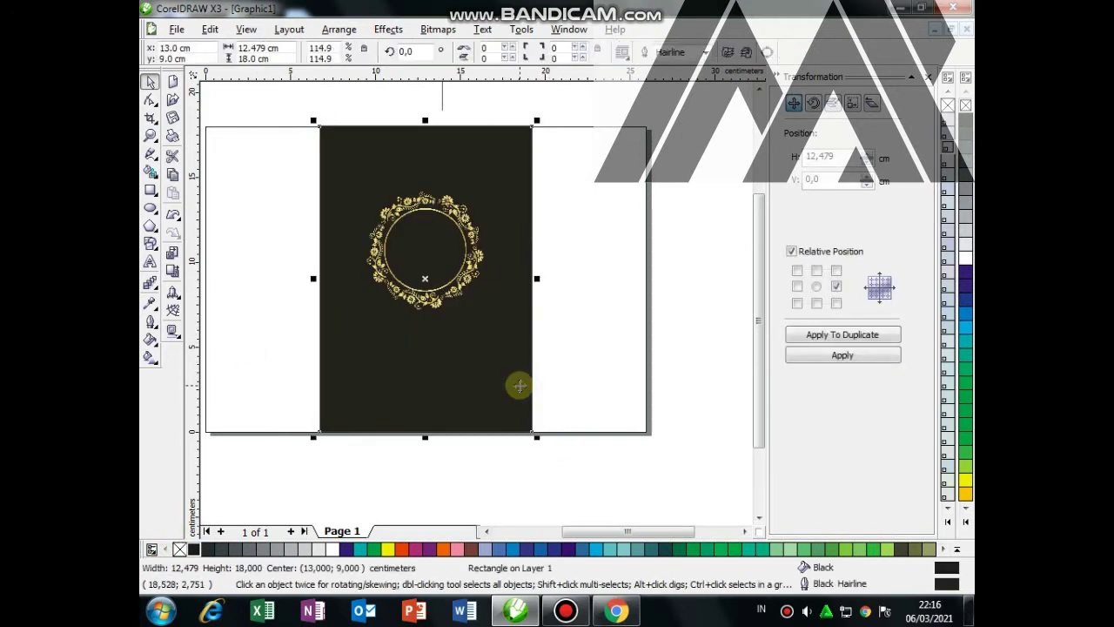
{"action": "right_click", "coordinate": [519, 386]}
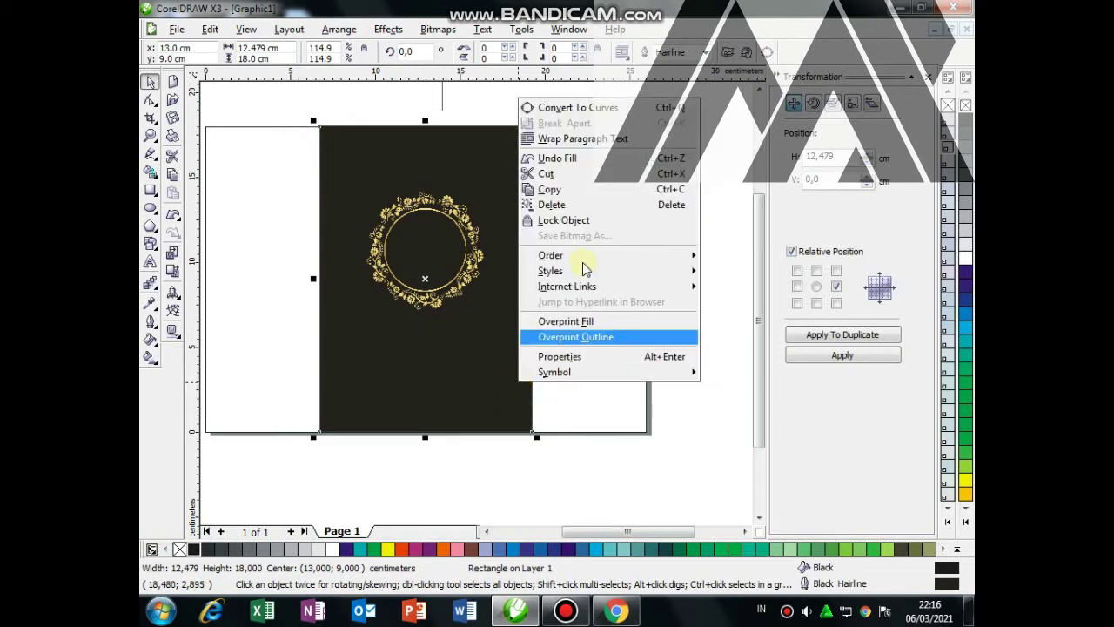
{"action": "mouse_move", "coordinate": [550, 255]}
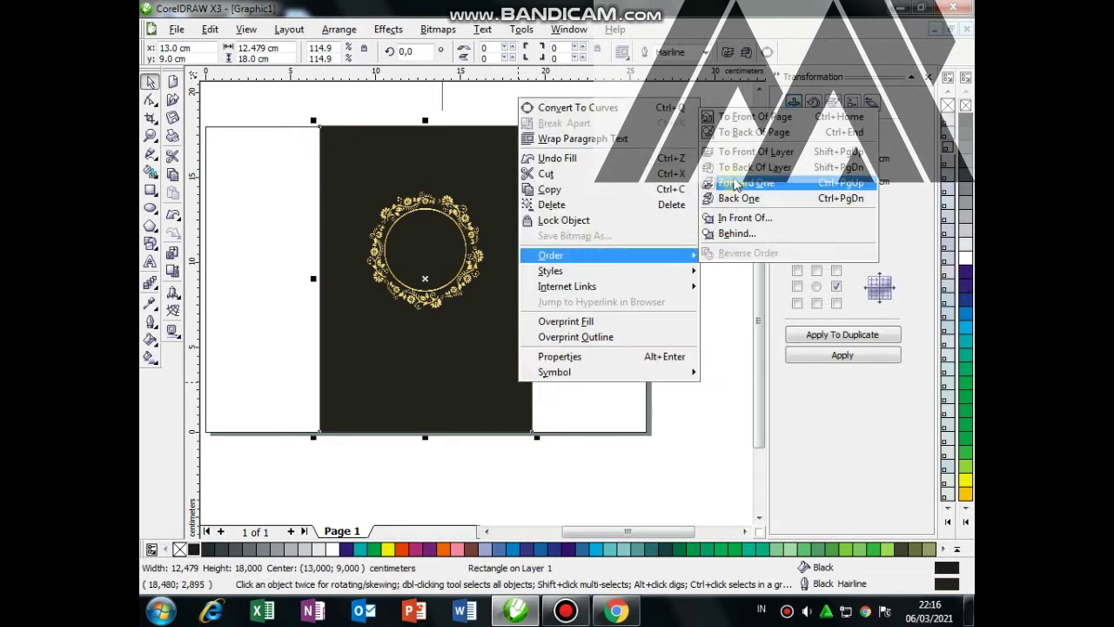
{"action": "left_click", "coordinate": [735, 170]}
Step: Bring the top edge of the cover above the wreath into close view
{"action": "left_click", "coordinate": [441, 279]}
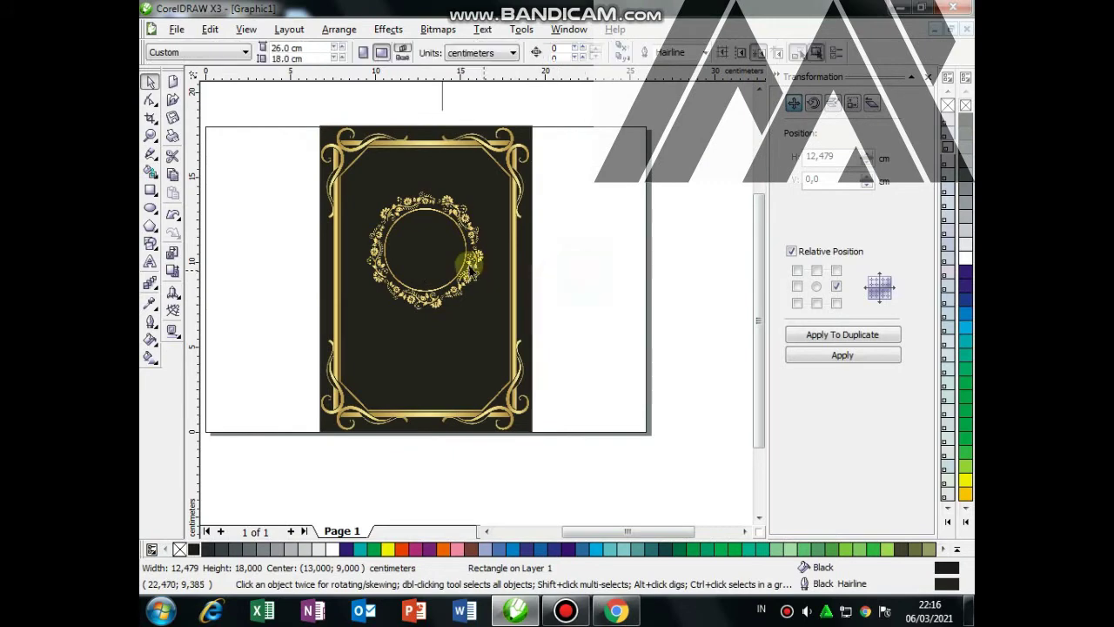
{"action": "scroll", "coordinate": [477, 306], "scroll_direction": "up", "scroll_amount": 2}
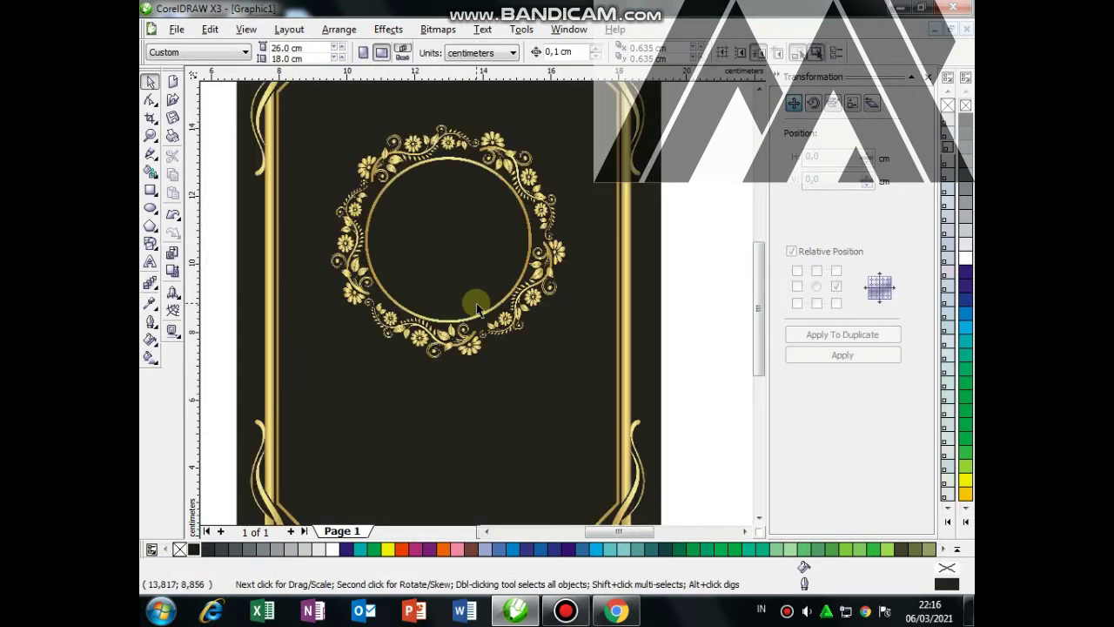
{"action": "scroll", "coordinate": [476, 307], "scroll_direction": "down", "scroll_amount": 2}
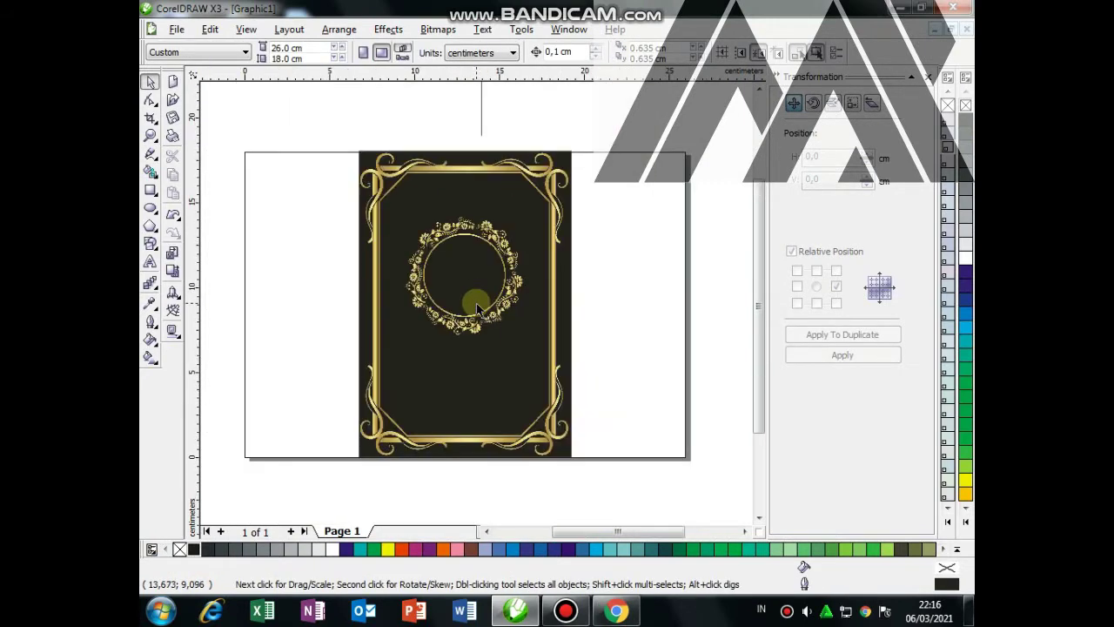
{"action": "scroll", "coordinate": [470, 300], "scroll_direction": "up", "scroll_amount": 2}
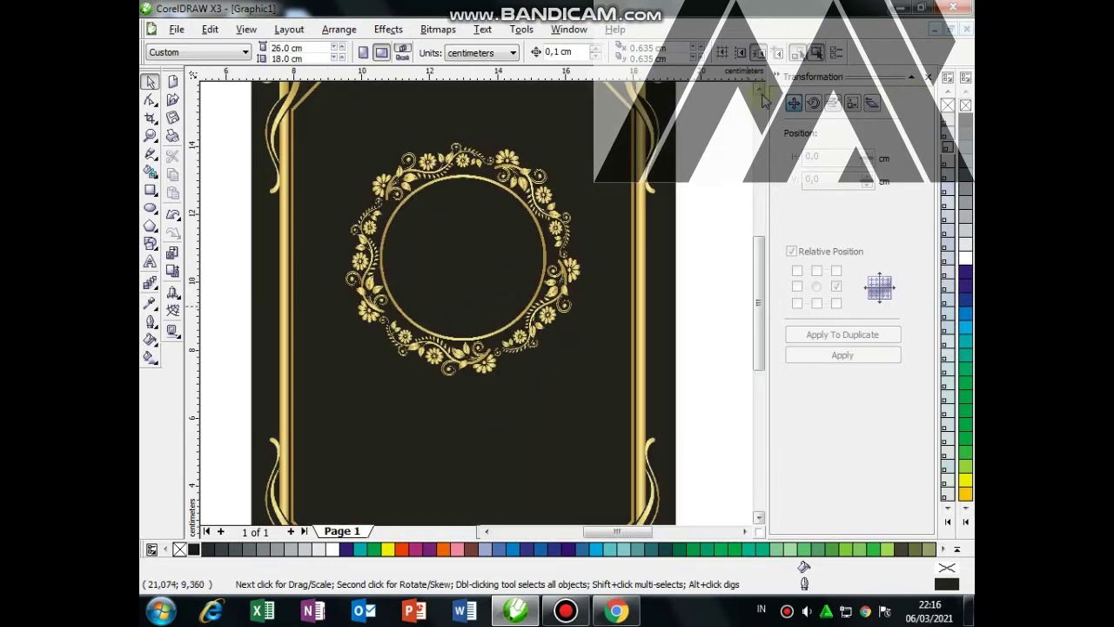
{"action": "left_click", "coordinate": [753, 102]}
{"action": "left_click", "coordinate": [754, 101]}
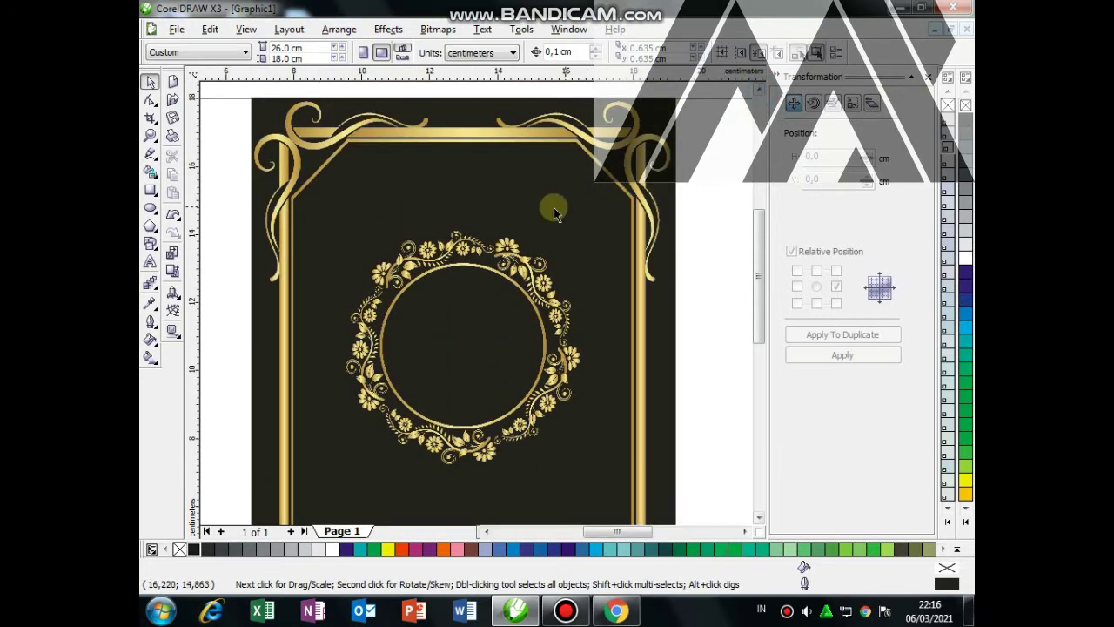
Step: Add the title 'The Wedding' above the floral wreath
{"action": "left_click", "coordinate": [376, 194]}
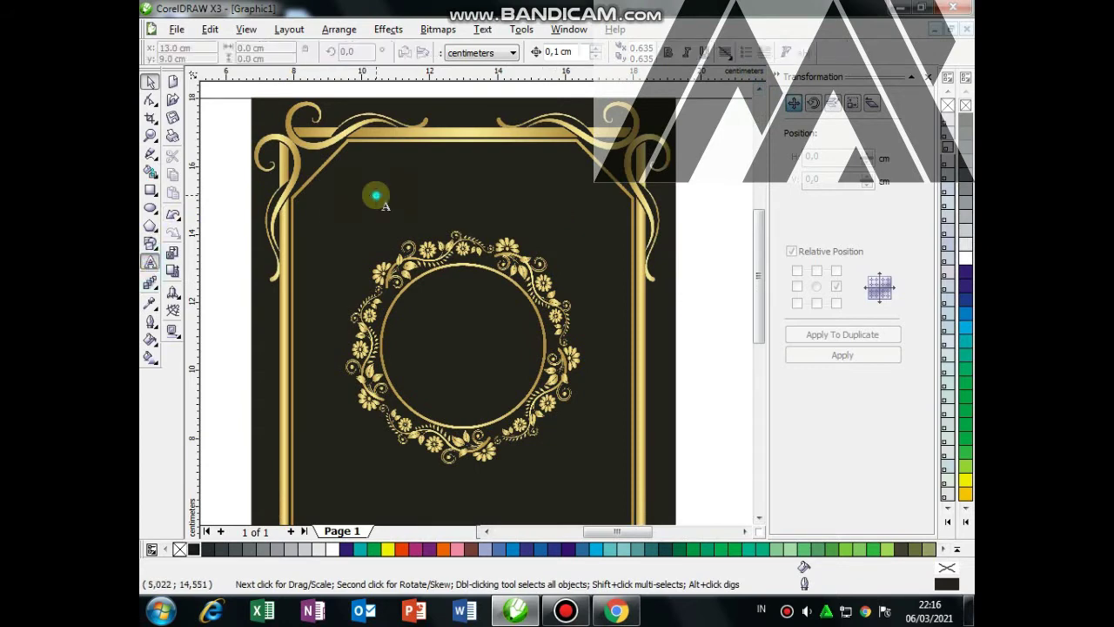
{"action": "left_click", "coordinate": [376, 195]}
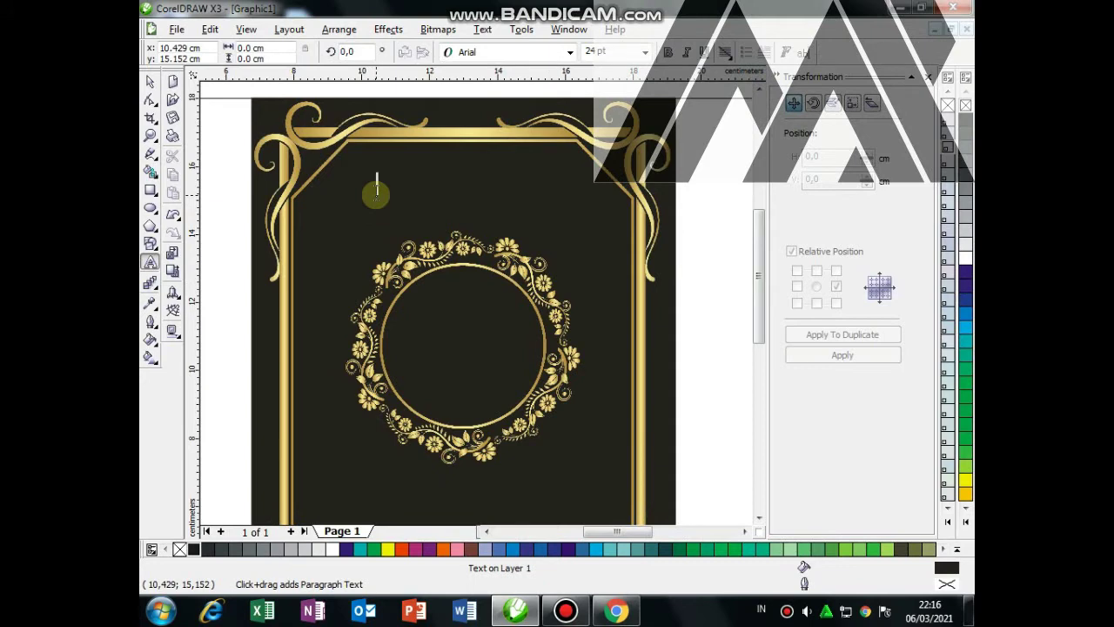
{"action": "left_click", "coordinate": [376, 195]}
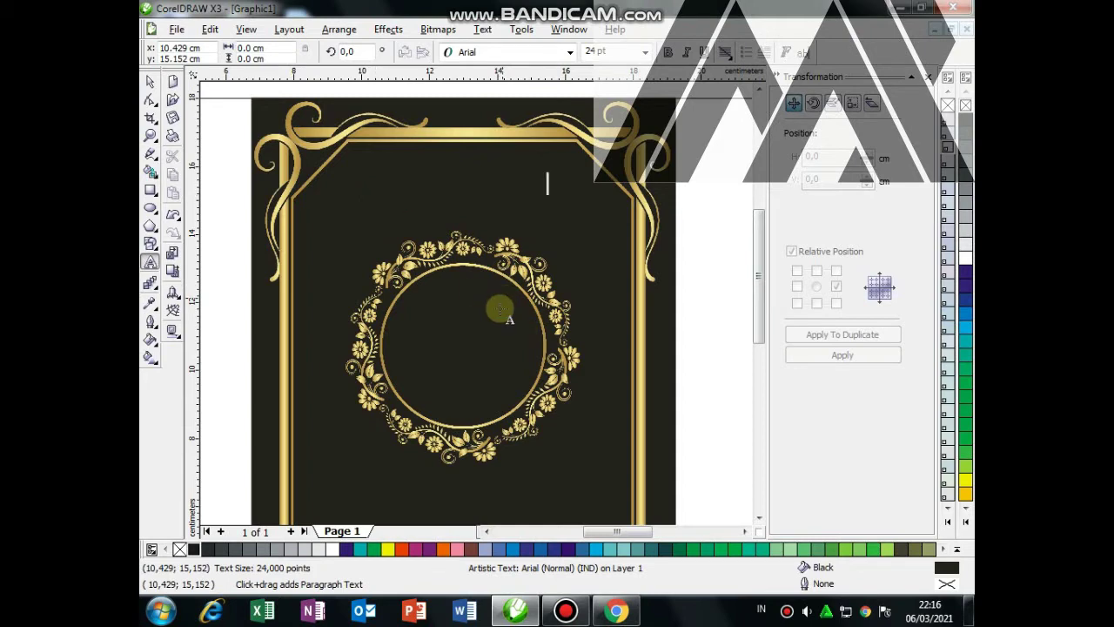
{"action": "left_click", "coordinate": [149, 81]}
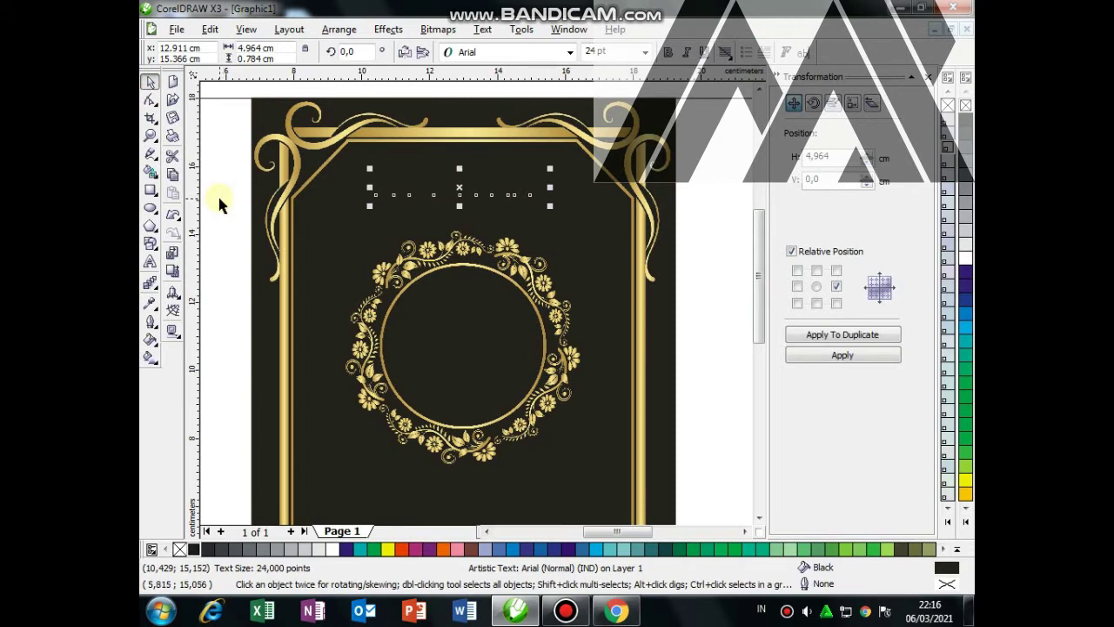
Step: Sample the frame's pale gold with the Eyedropper and fill the title with it
{"action": "left_click", "coordinate": [151, 303]}
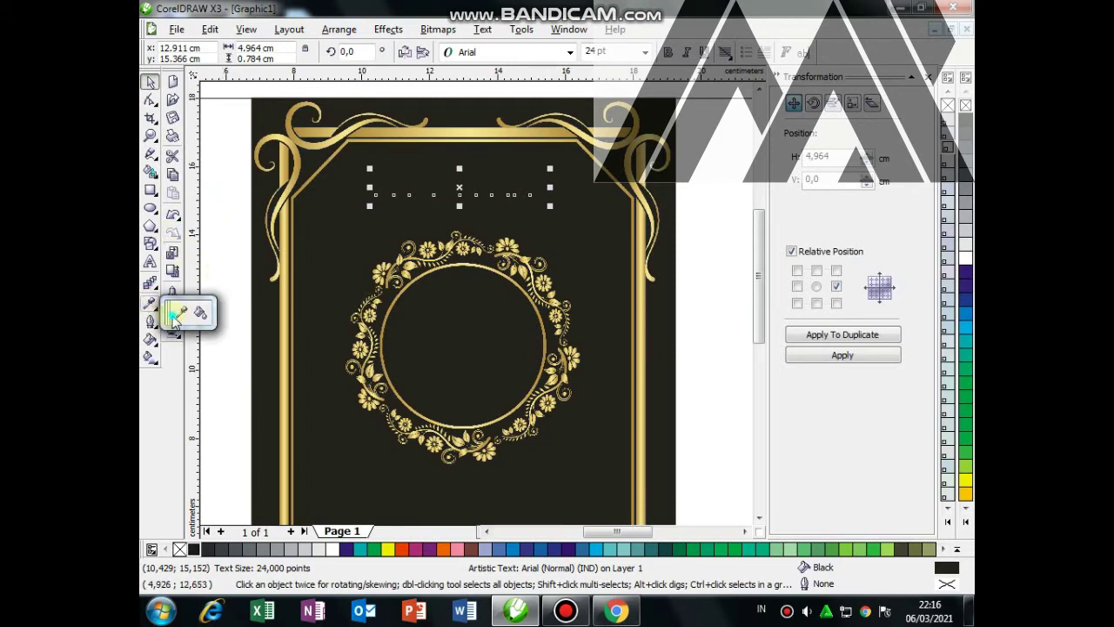
{"action": "left_click", "coordinate": [181, 312]}
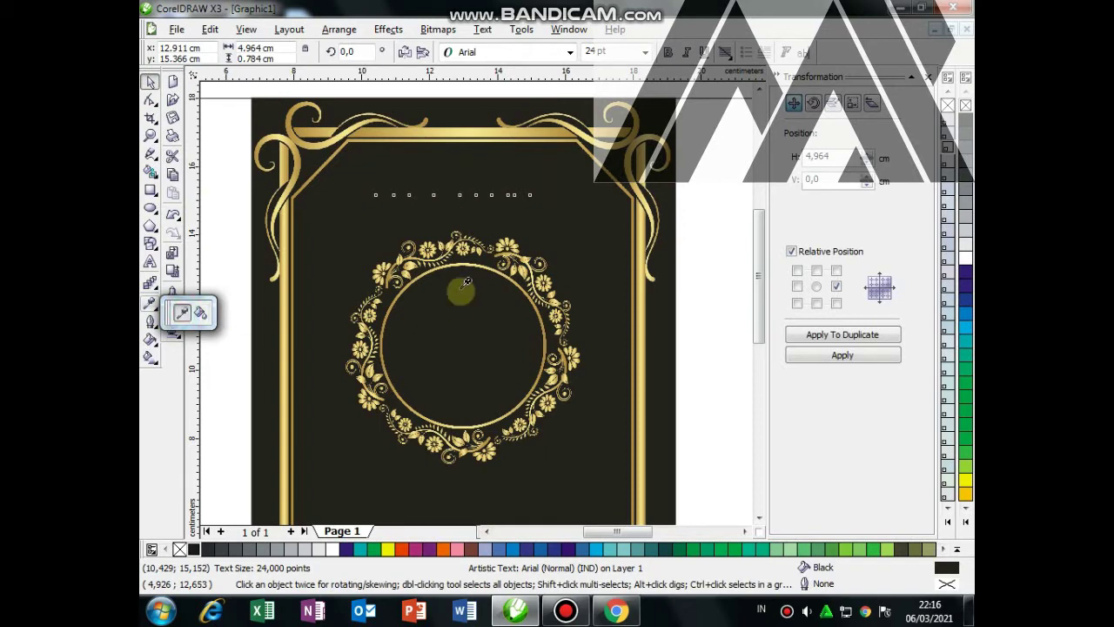
{"action": "left_click", "coordinate": [466, 132]}
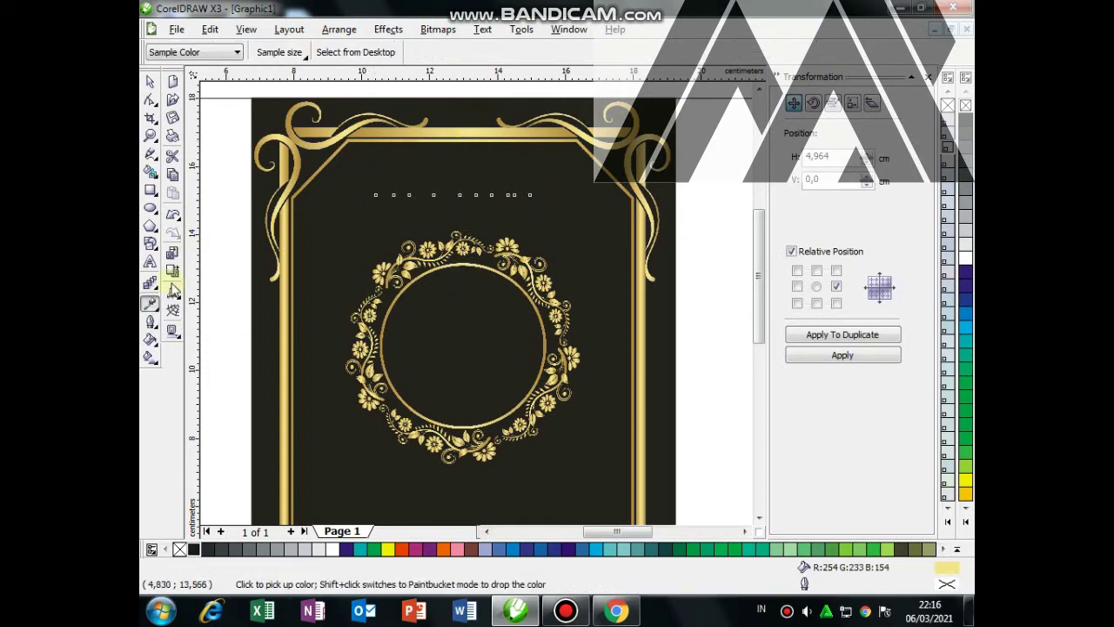
{"action": "left_click", "coordinate": [155, 305]}
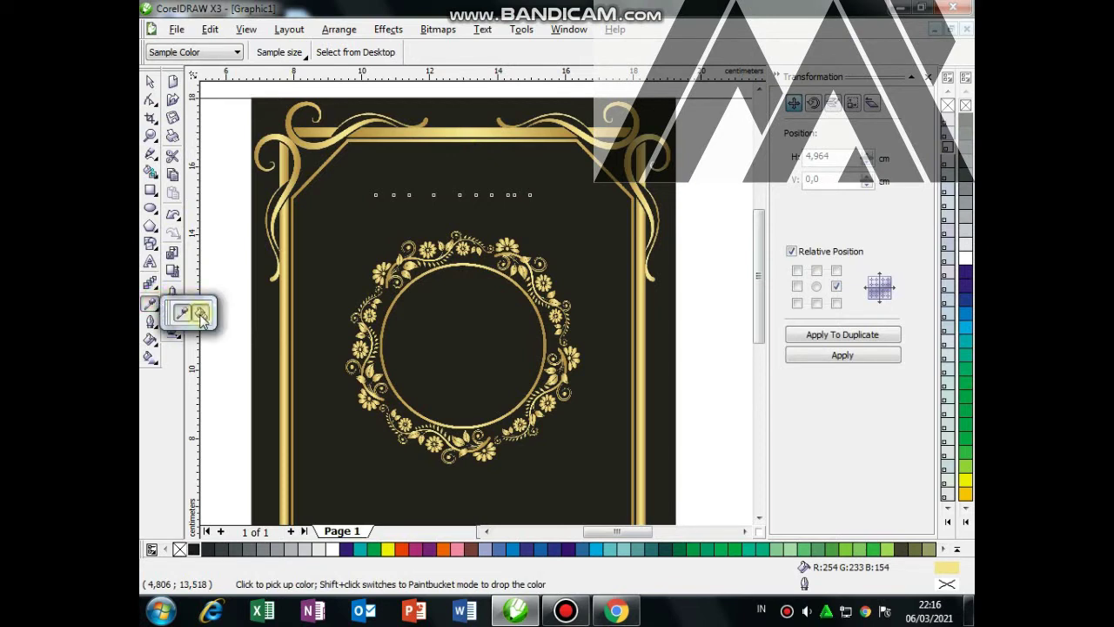
{"action": "left_click", "coordinate": [199, 309]}
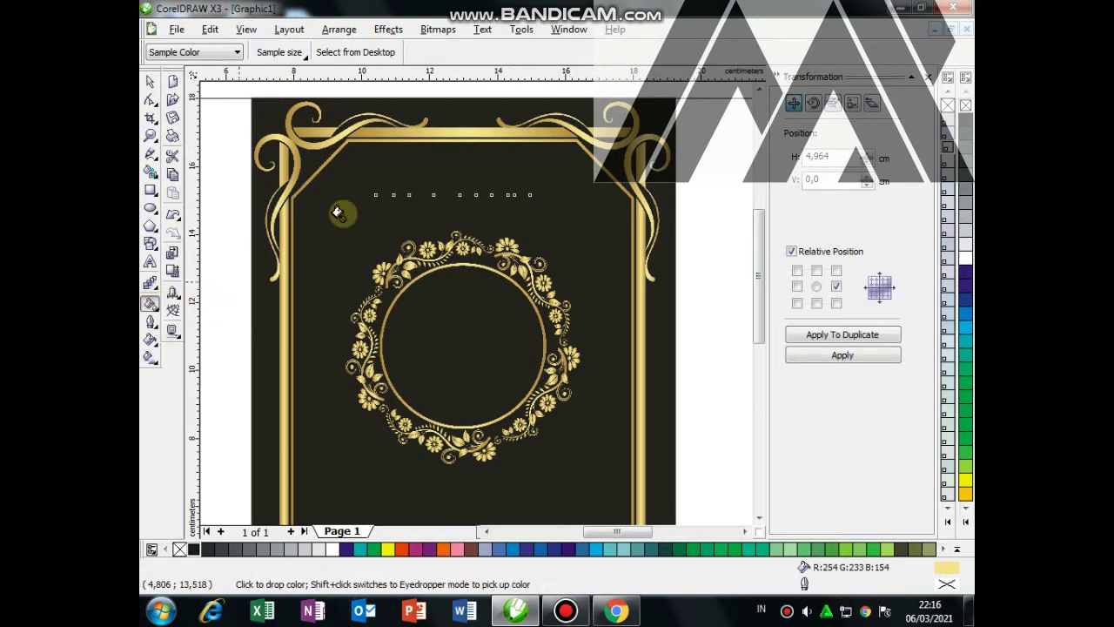
{"action": "left_click", "coordinate": [379, 179]}
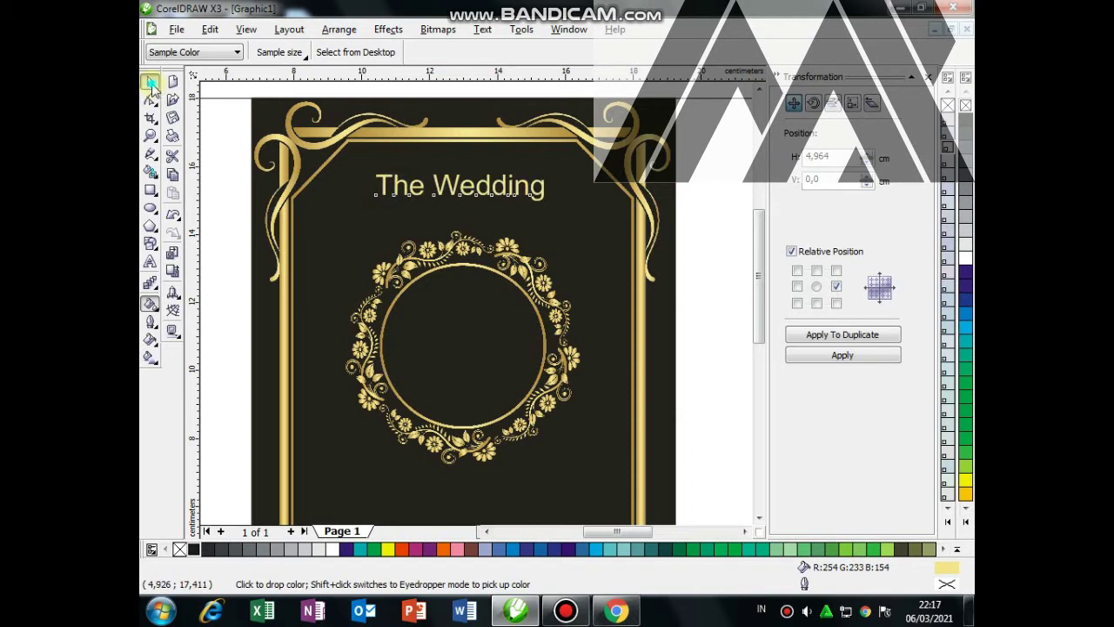
{"action": "left_click", "coordinate": [151, 83]}
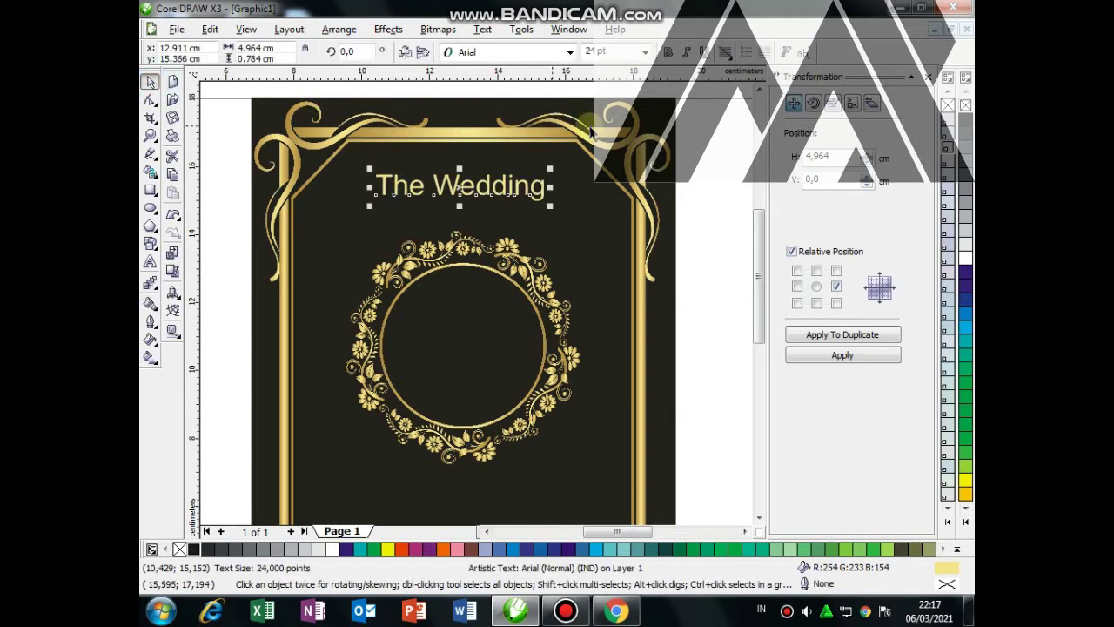
Step: Apply the Autumn in November font to 'The Wedding' and move it near the top
{"action": "left_click", "coordinate": [547, 57]}
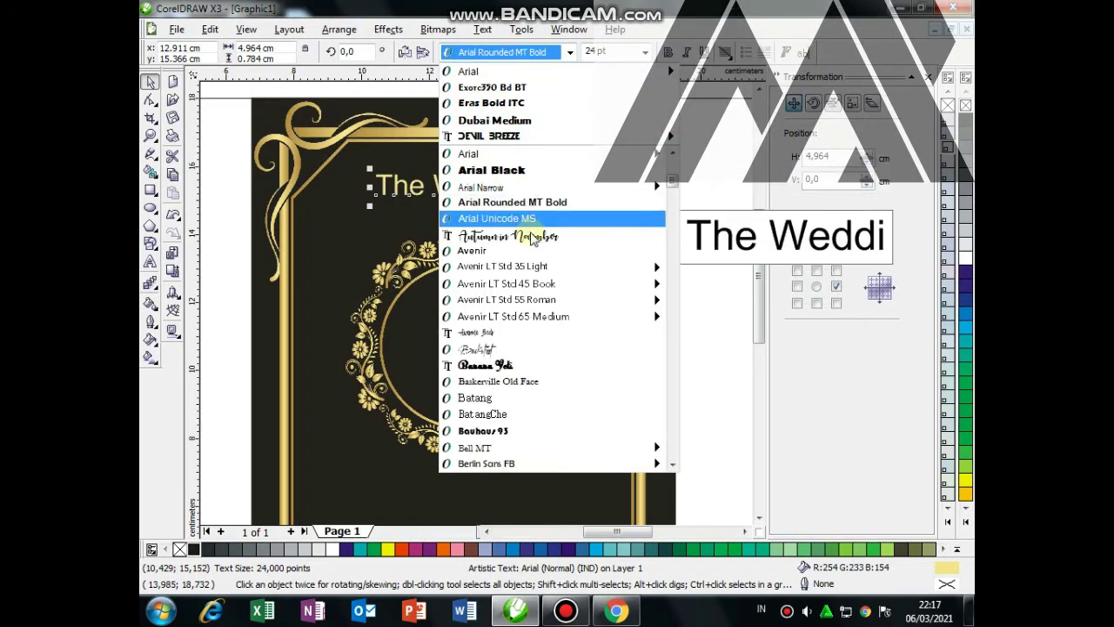
{"action": "left_click", "coordinate": [531, 237]}
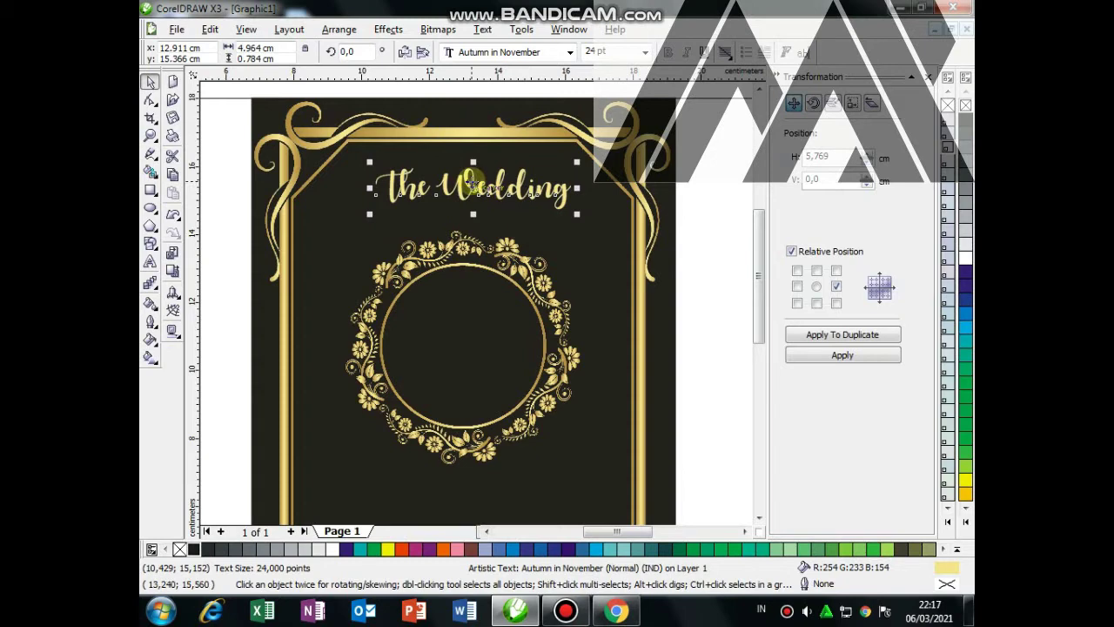
{"action": "mouse_move", "coordinate": [471, 180]}
{"action": "left_mouse_down"}
{"action": "mouse_move", "coordinate": [470, 396]}
{"action": "mouse_move", "coordinate": [477, 196]}
{"action": "left_mouse_up"}
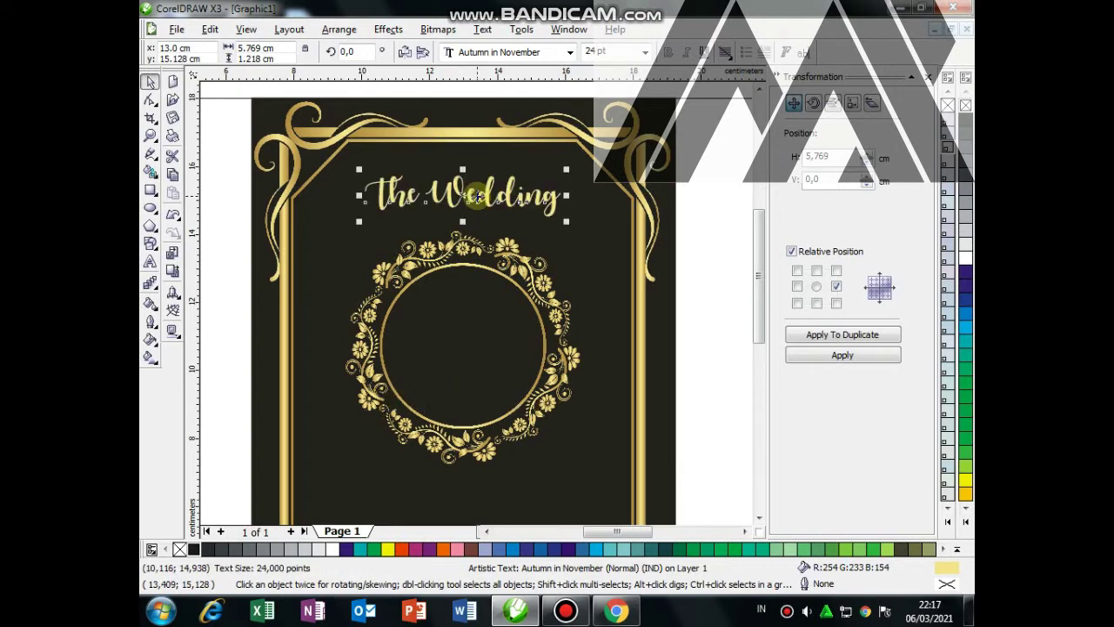
{"action": "left_click", "coordinate": [691, 186]}
Step: Shrink the floral wreath slightly to about 6.4 cm and lower it to centre near 9.99 cm
{"action": "scroll", "coordinate": [476, 302], "scroll_direction": "down", "scroll_amount": 2}
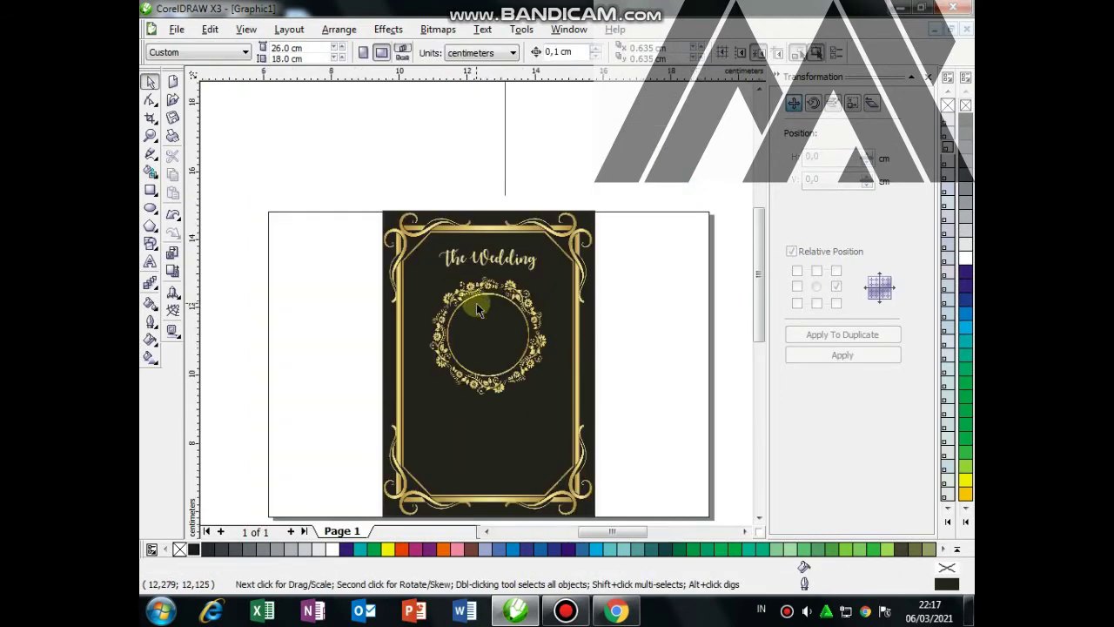
{"action": "scroll", "coordinate": [475, 303], "scroll_direction": "up", "scroll_amount": 2}
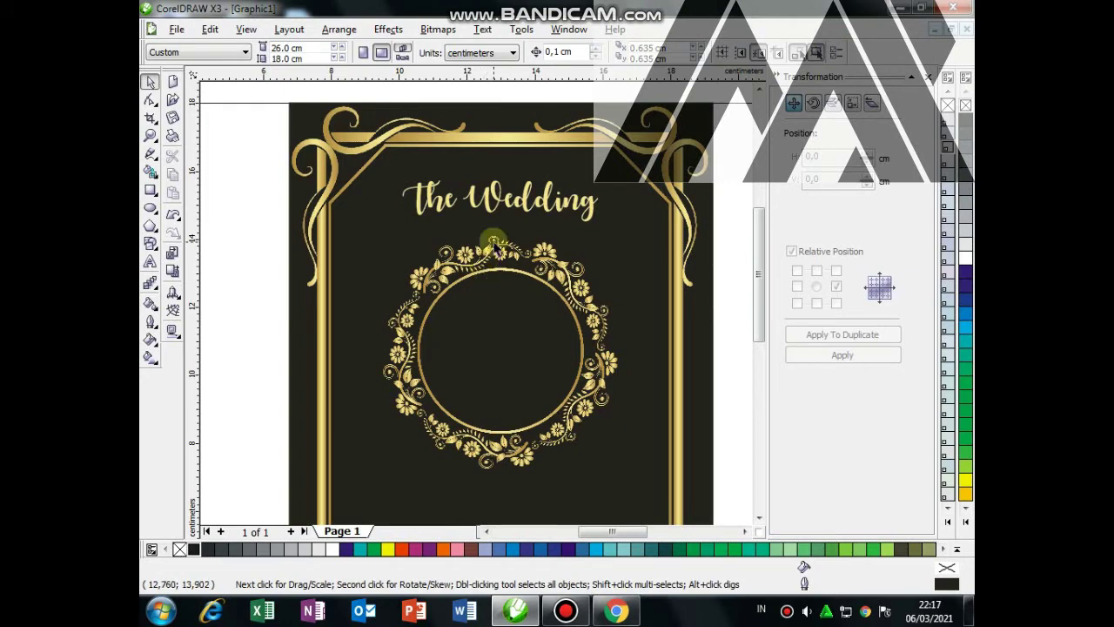
{"action": "left_click", "coordinate": [493, 248]}
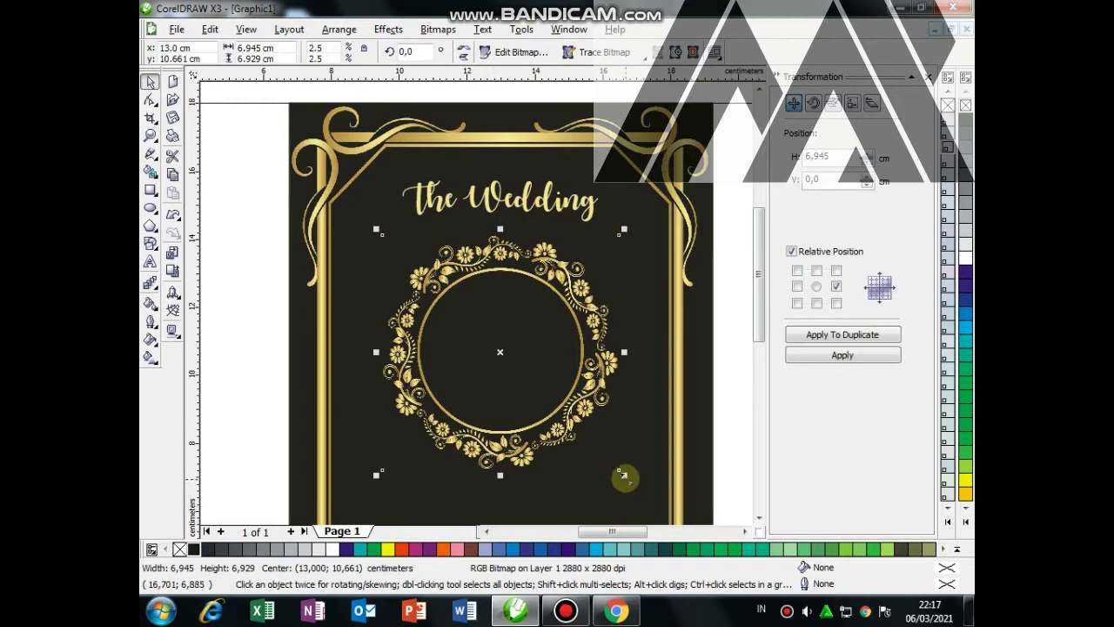
{"action": "left_click_drag", "start_coordinate": [619, 470], "coordinate": [614, 466]}
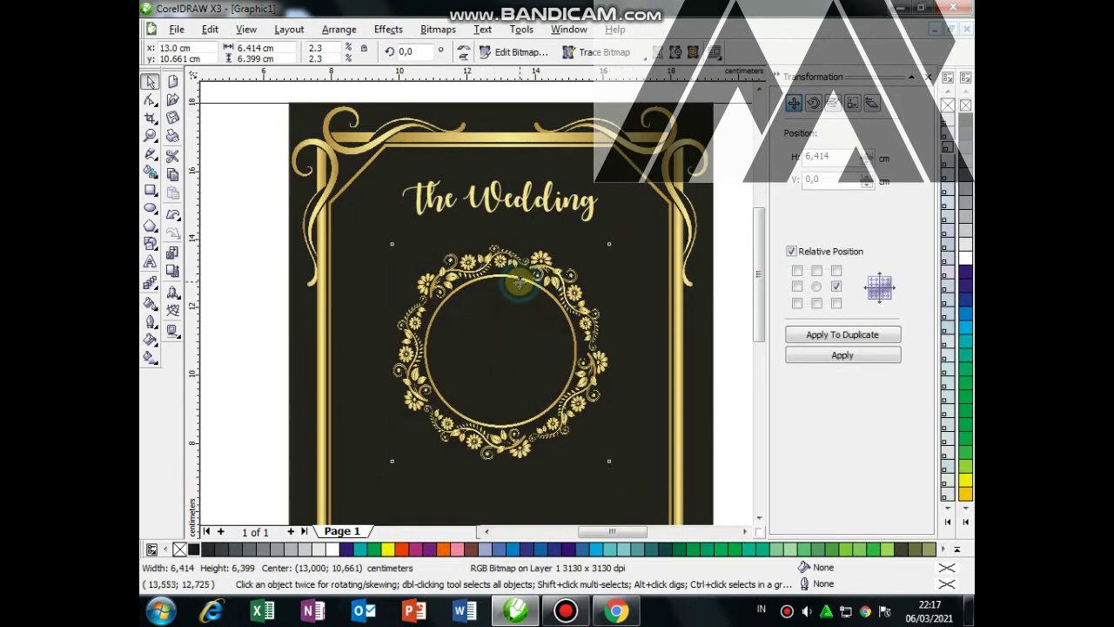
{"action": "left_click_drag", "start_coordinate": [519, 283], "coordinate": [512, 305]}
Step: Place a copy of 'The Wedding' title just below the original
{"action": "left_click", "coordinate": [497, 228]}
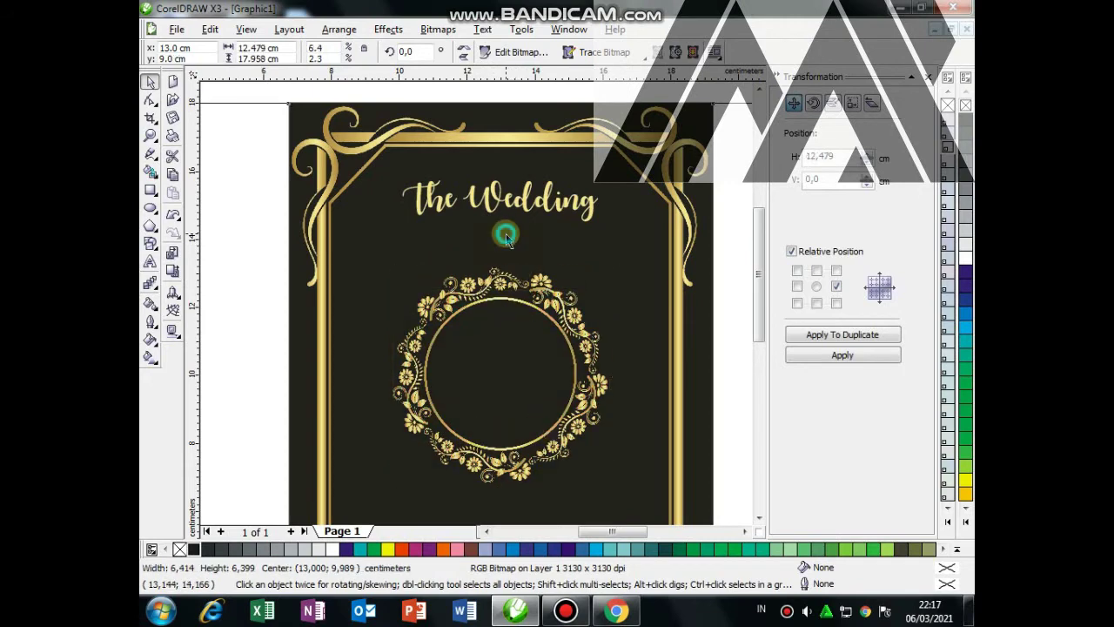
{"action": "left_click", "coordinate": [497, 202]}
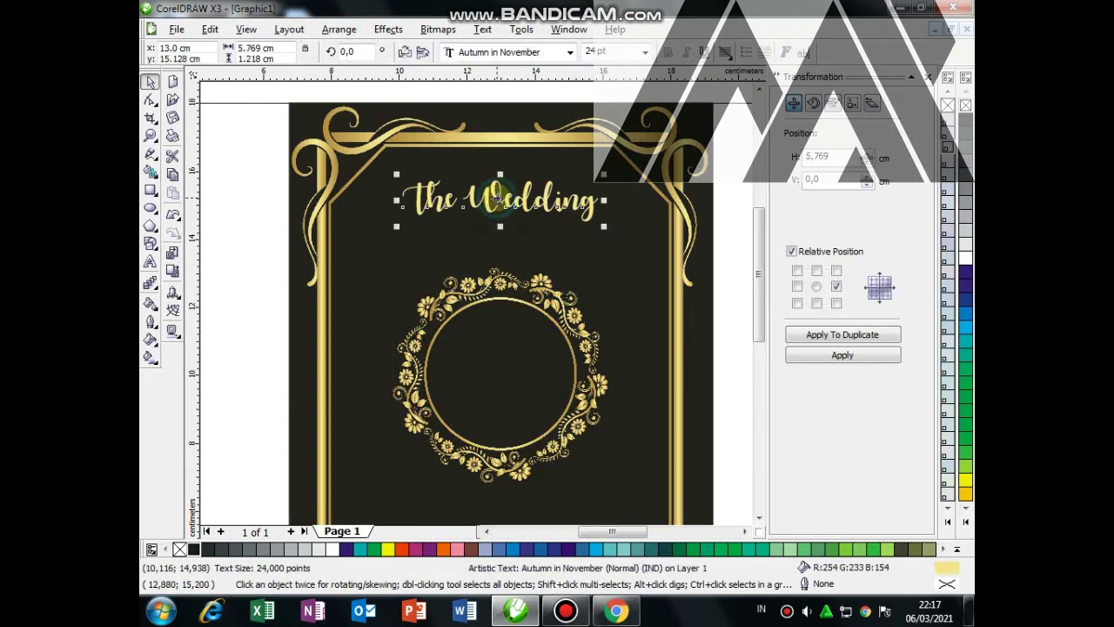
{"action": "left_click_drag", "start_coordinate": [497, 202], "coordinate": [501, 247]}
{"action": "left_click", "coordinate": [526, 273]}
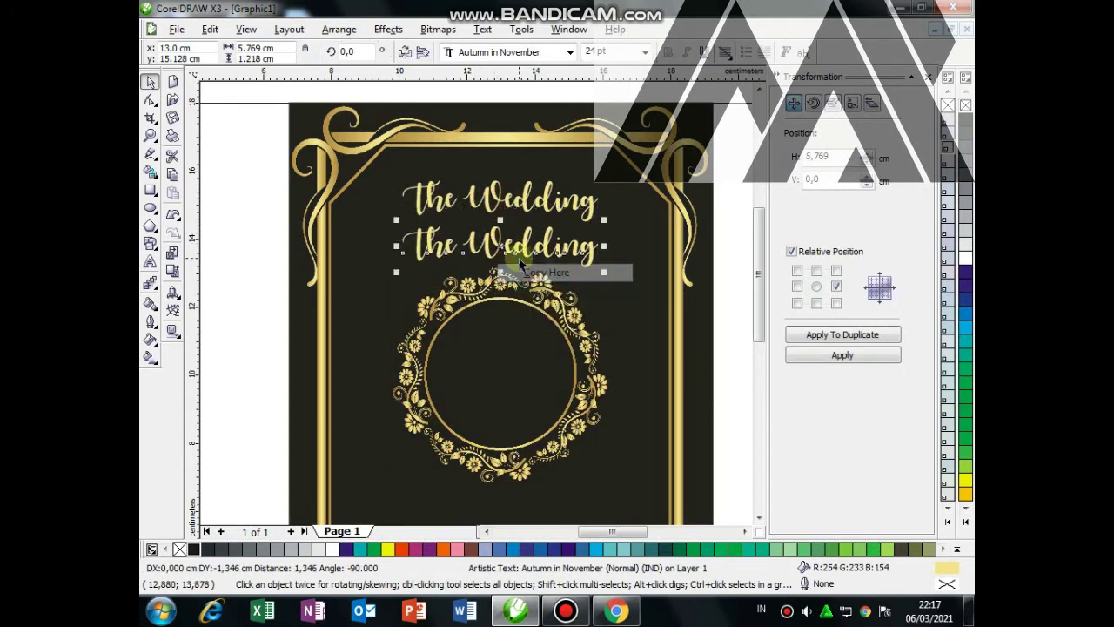
Step: Set the copied 'The Wedding' line to the JasmineUPC font at 24 pt
{"action": "left_click", "coordinate": [571, 52]}
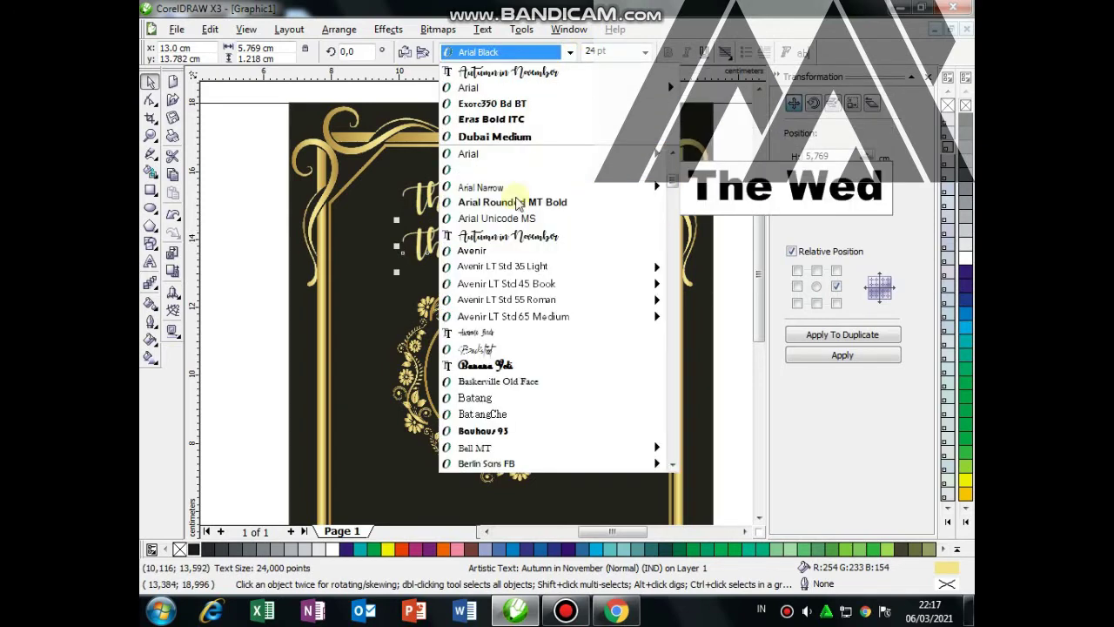
{"action": "scroll", "coordinate": [517, 261], "scroll_direction": "down", "scroll_amount": 10}
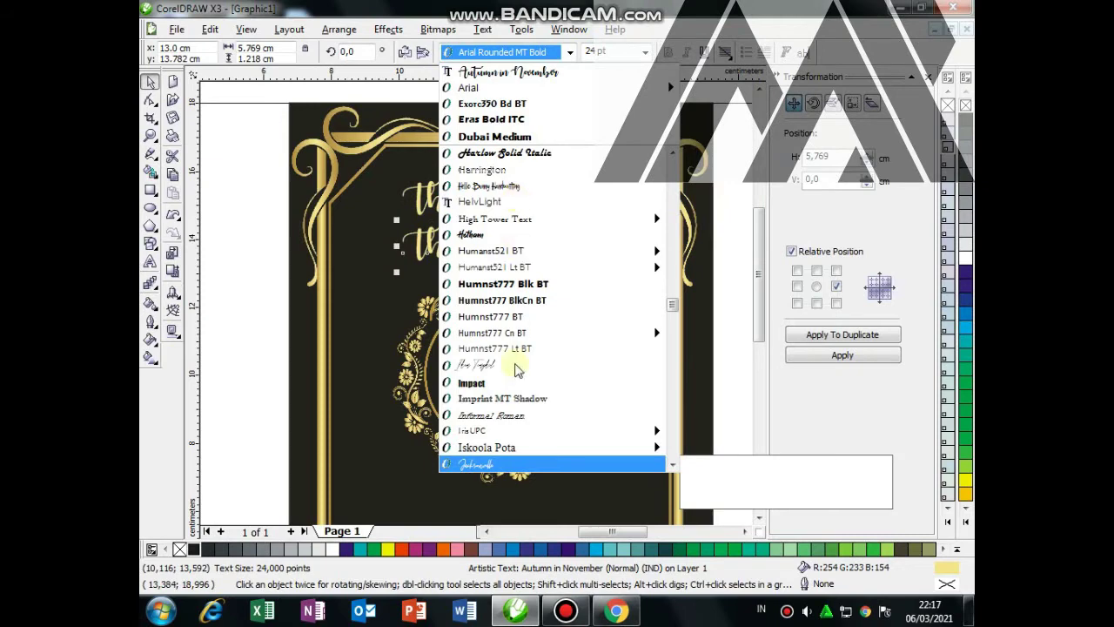
{"action": "scroll", "coordinate": [522, 392], "scroll_direction": "down", "scroll_amount": 3}
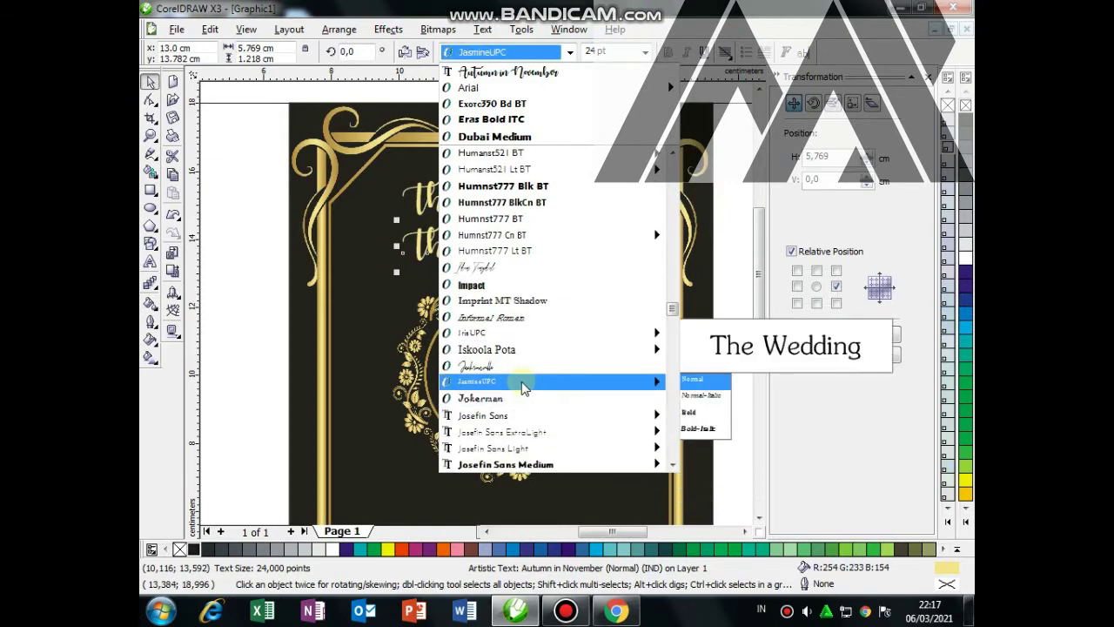
{"action": "left_click", "coordinate": [522, 382]}
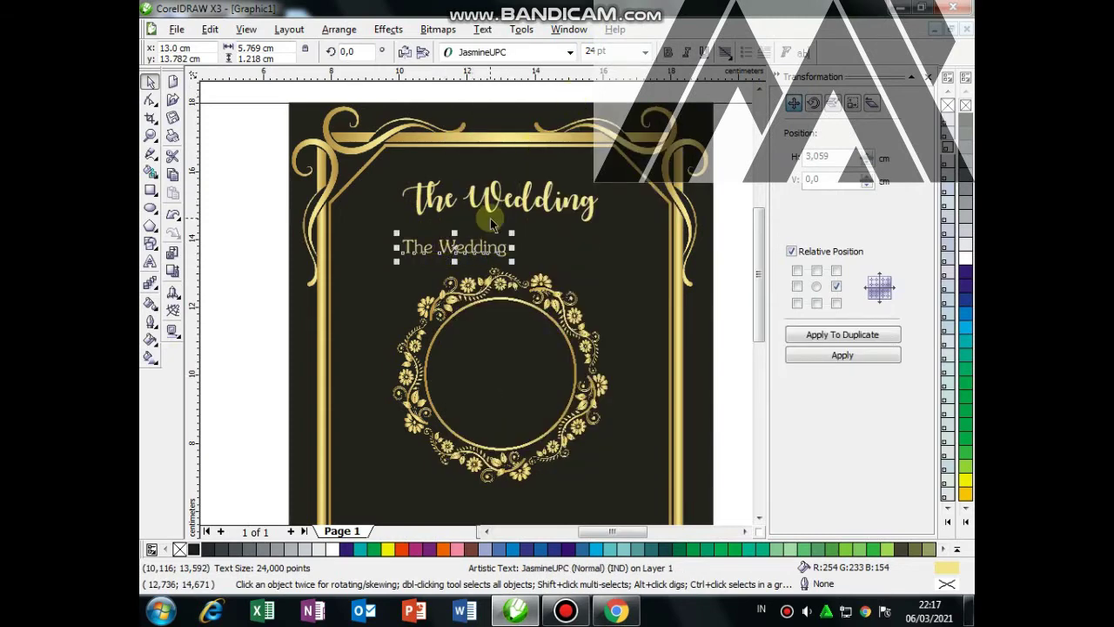
{"action": "key", "text": "F8"}
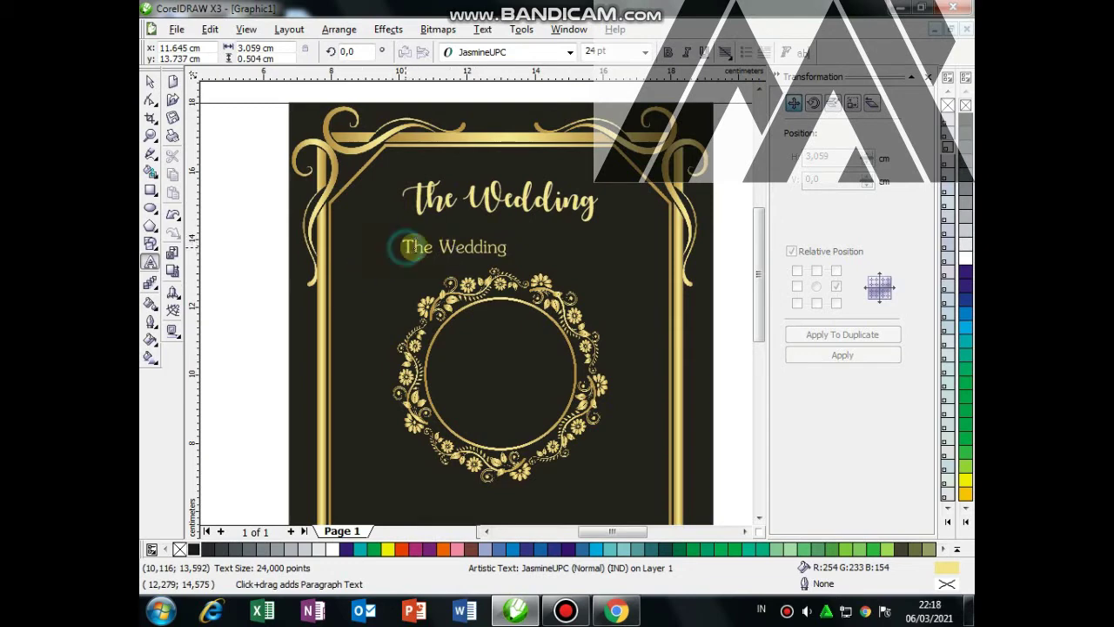
Step: Replace the copied line's text with the date '6 Maret 2021'
{"action": "left_click_drag", "start_coordinate": [397, 247], "coordinate": [540, 252]}
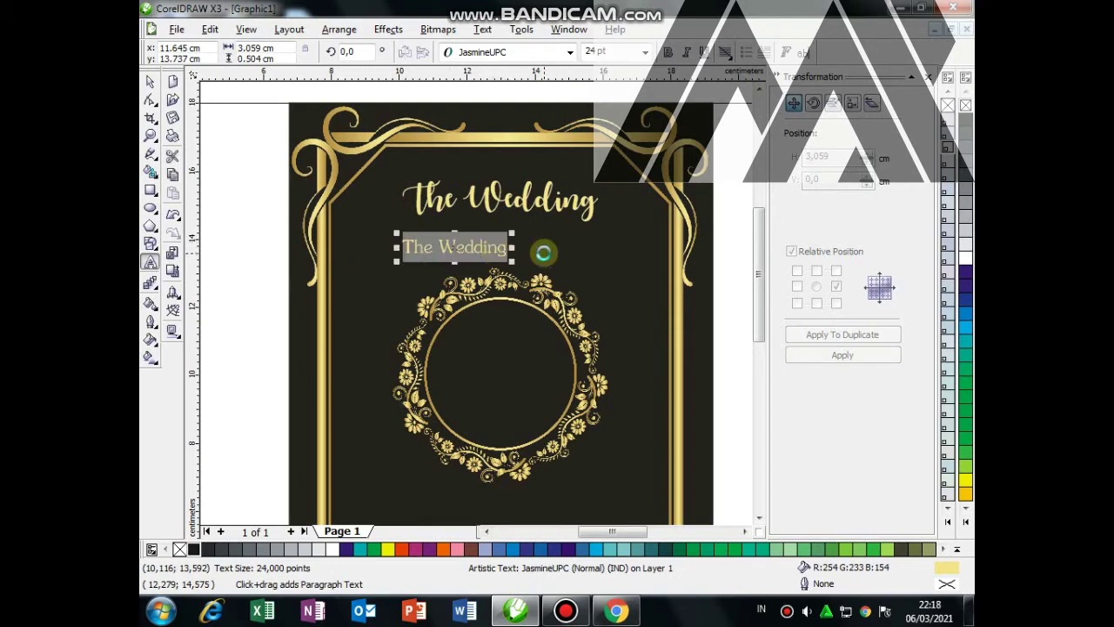
{"action": "type", "text": "6 Maret"}
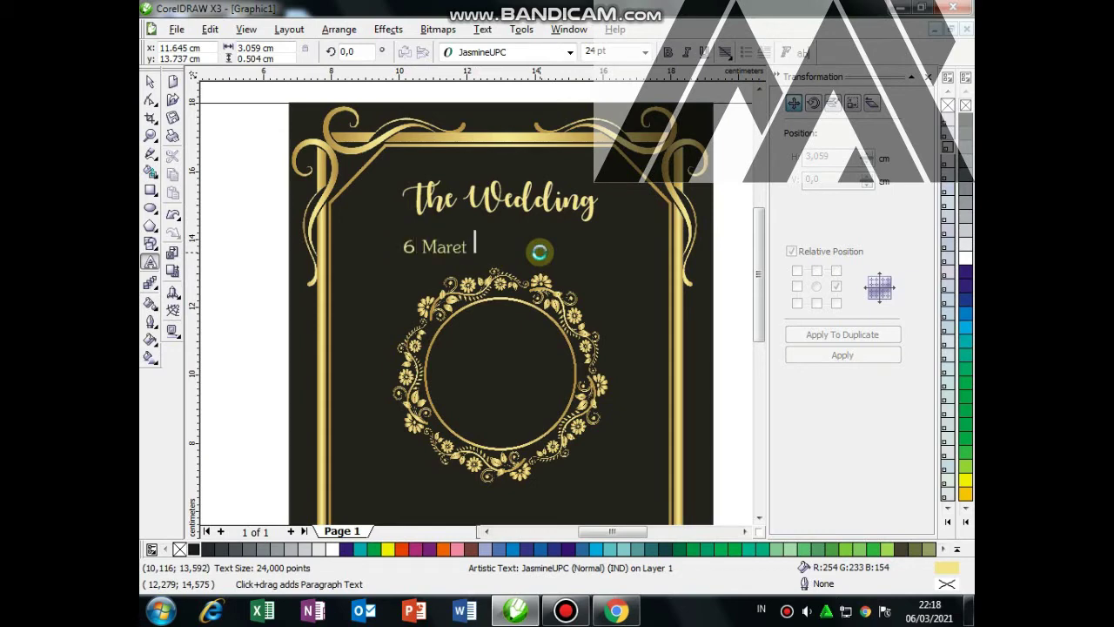
{"action": "type", "text": "1"}
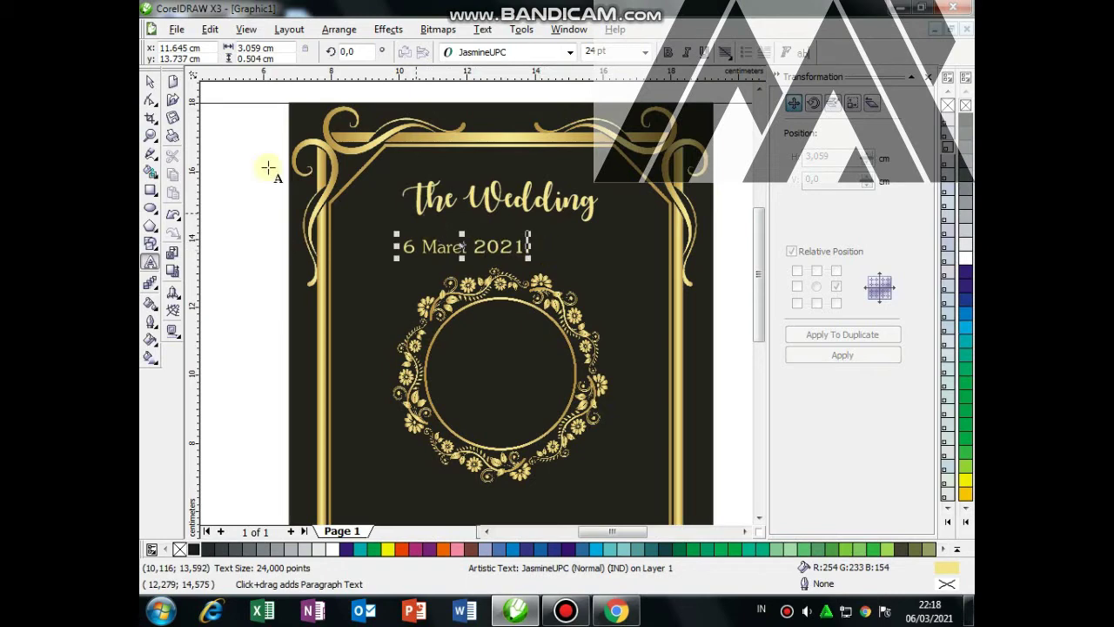
{"action": "left_click", "coordinate": [150, 81]}
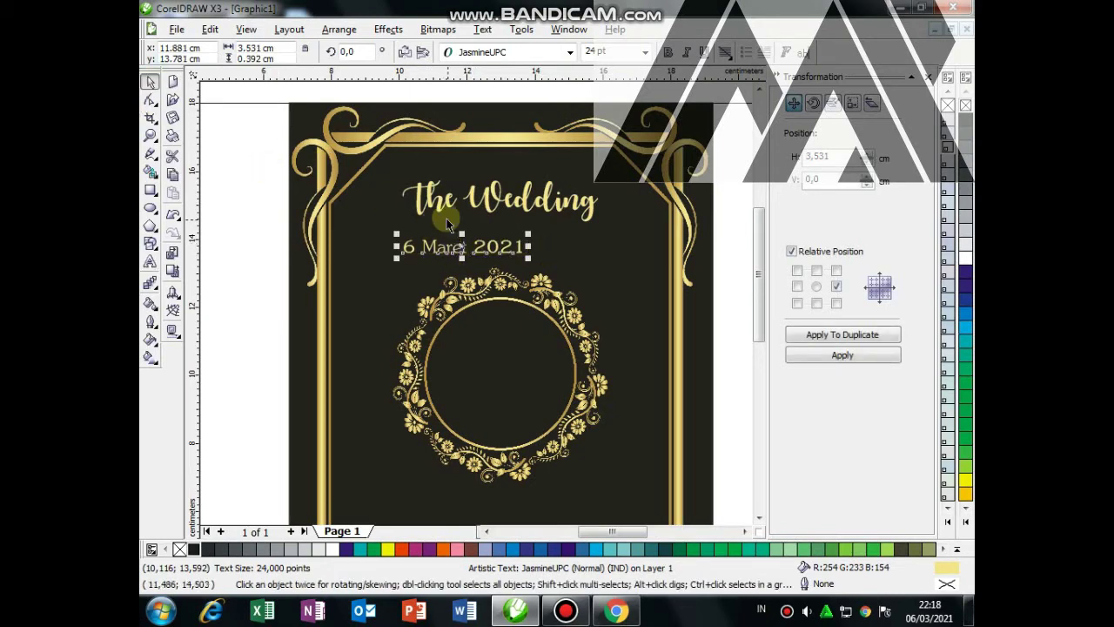
Step: Centre the date horizontally under The Wedding and move it up closer to the title
{"action": "left_click", "coordinate": [444, 213], "text": "shift"}
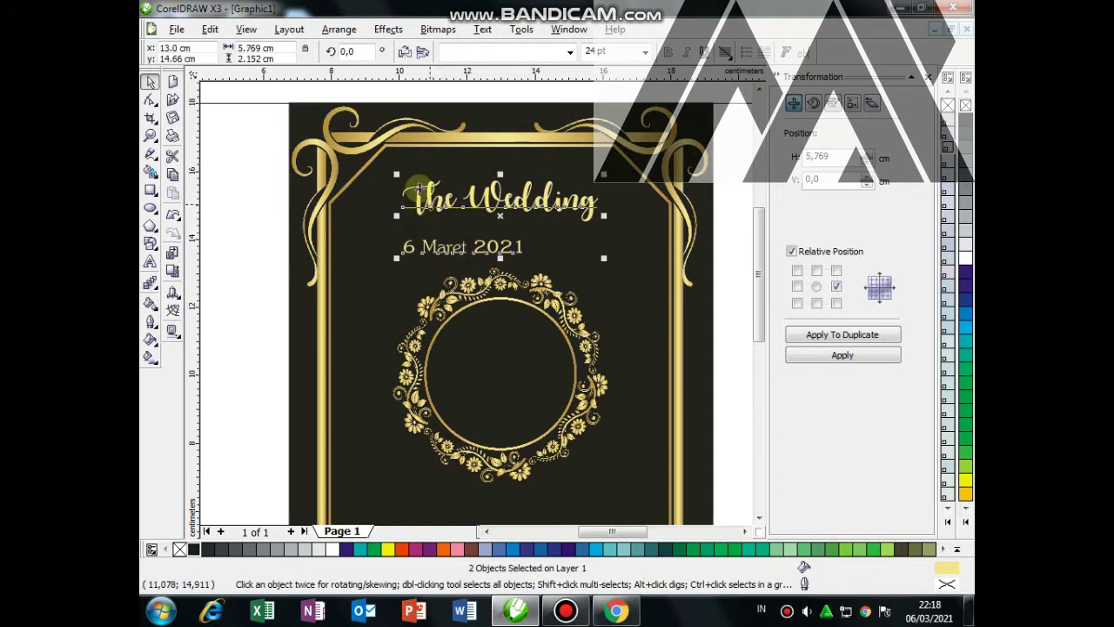
{"action": "left_click", "coordinate": [324, 31]}
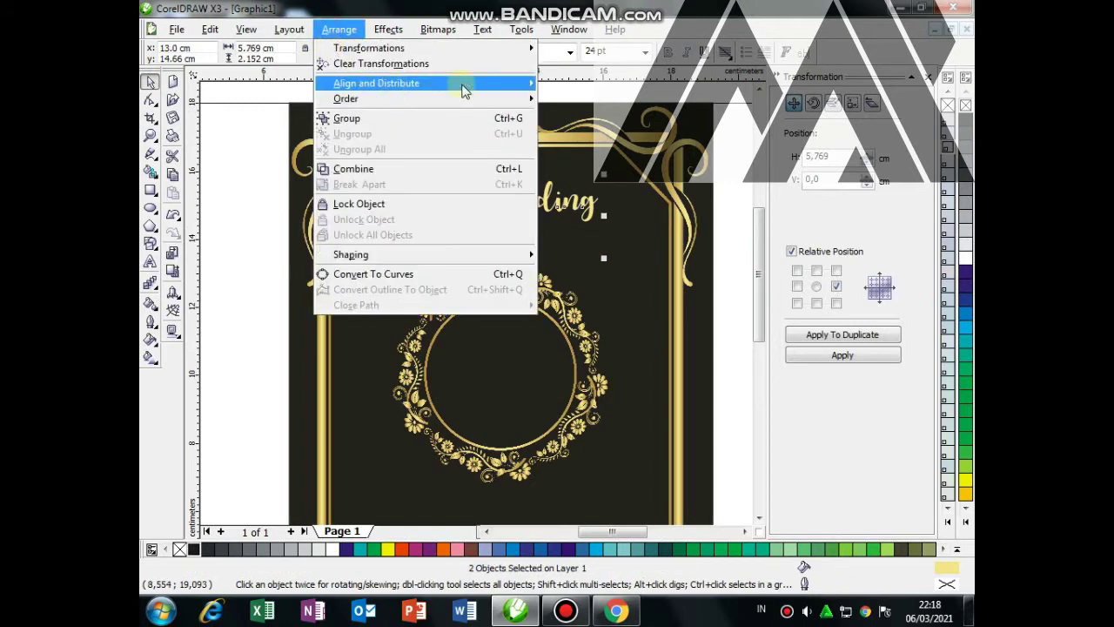
{"action": "left_click", "coordinate": [578, 148]}
{"action": "left_click", "coordinate": [536, 114]}
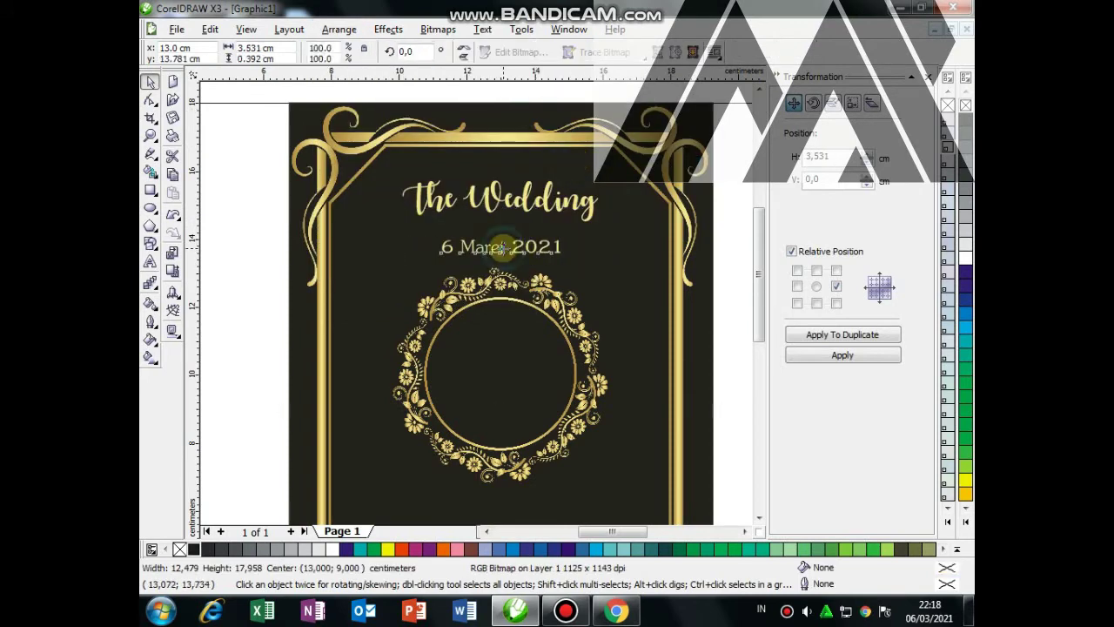
{"action": "left_click", "coordinate": [504, 245]}
{"action": "left_click_drag", "start_coordinate": [504, 246], "coordinate": [503, 232]}
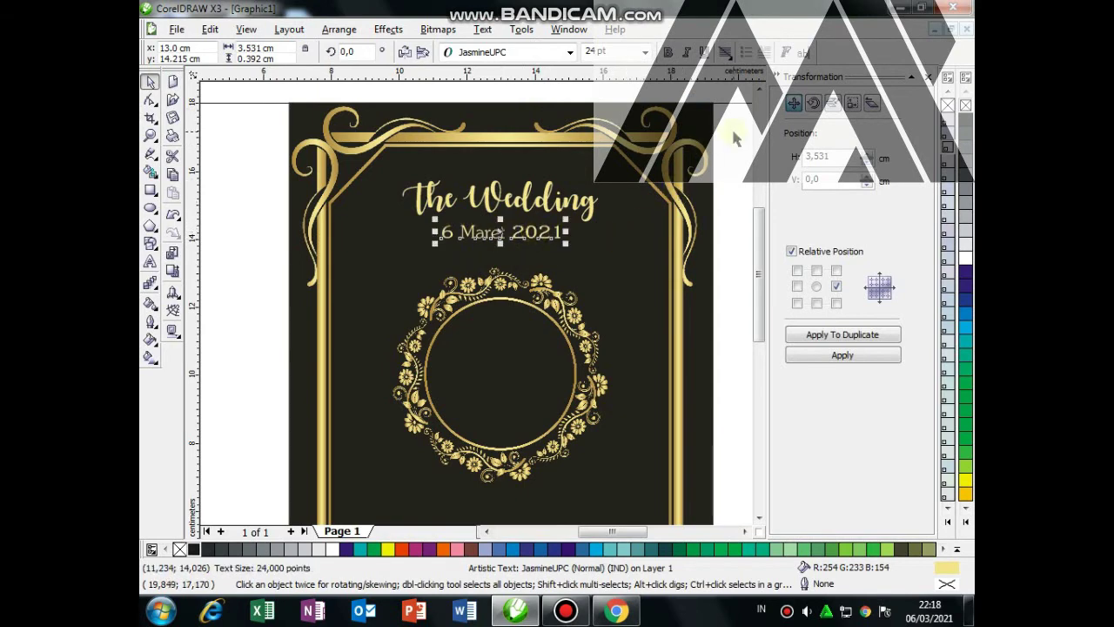
{"action": "left_click", "coordinate": [499, 309]}
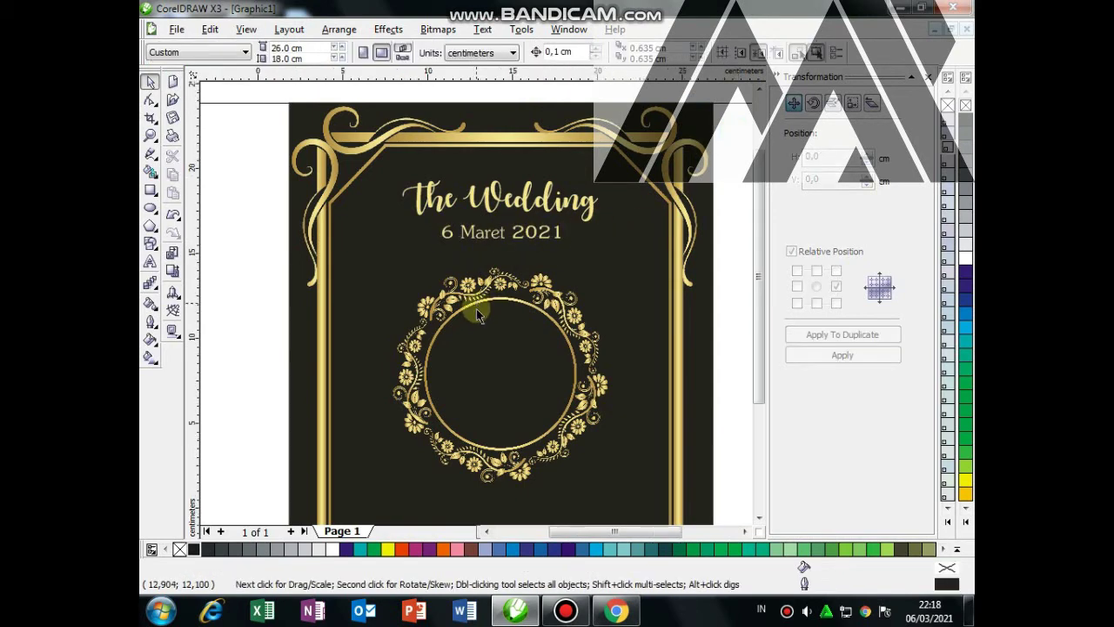
Step: Place a copy of The Wedding title inside the wreath circle
{"action": "scroll", "coordinate": [498, 308], "scroll_direction": "down", "scroll_amount": 2}
{"action": "scroll", "coordinate": [476, 302], "scroll_direction": "up", "scroll_amount": 2}
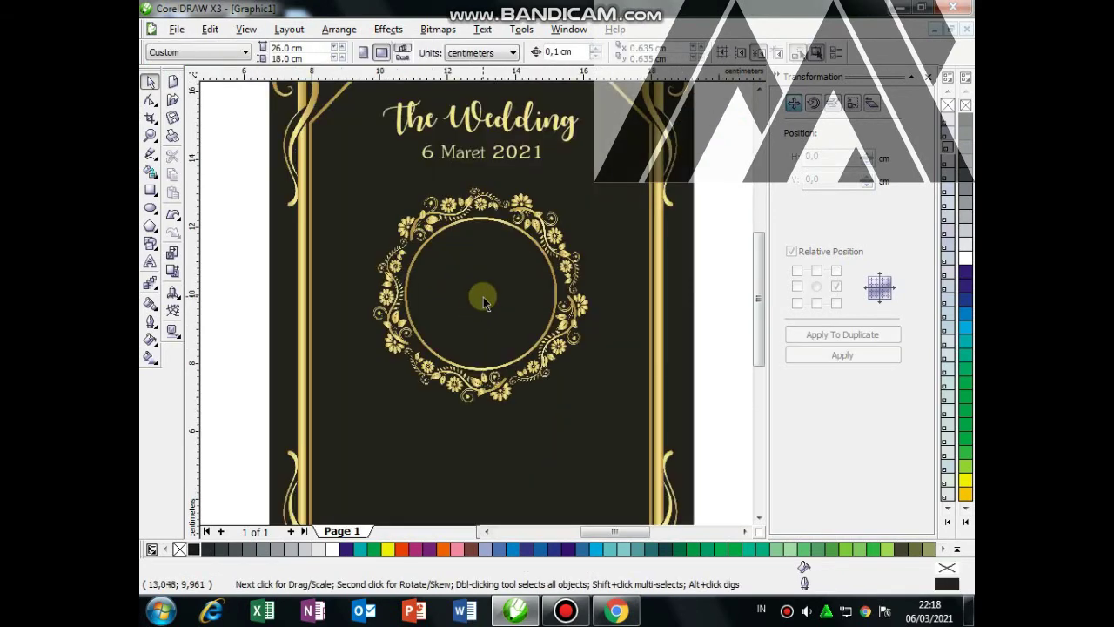
{"action": "left_click", "coordinate": [492, 124]}
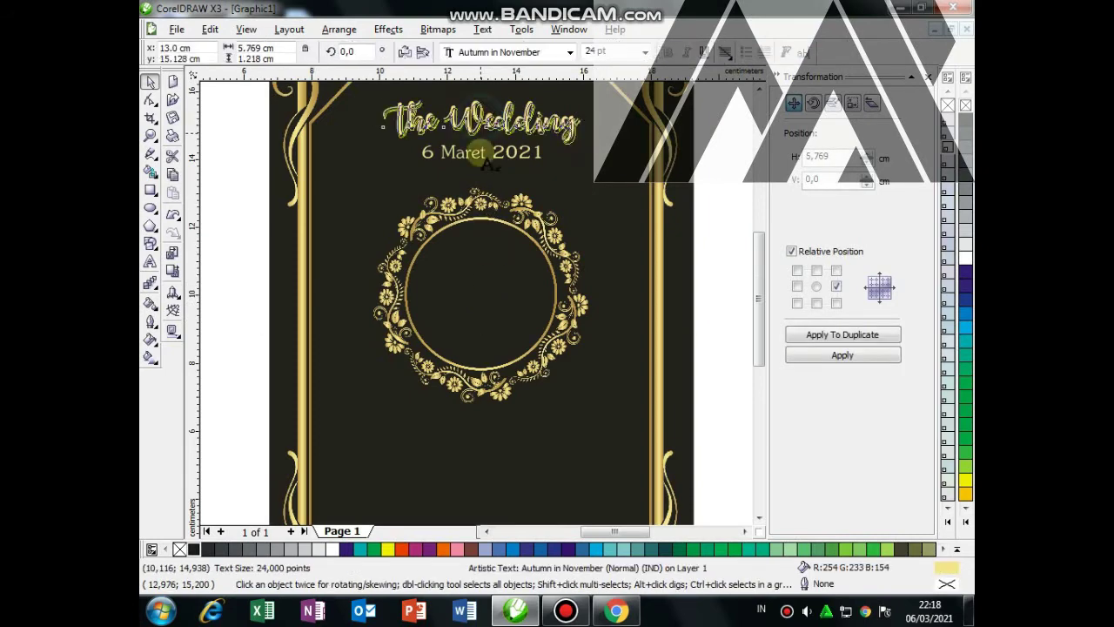
{"action": "left_click_drag", "start_coordinate": [484, 122], "coordinate": [493, 296]}
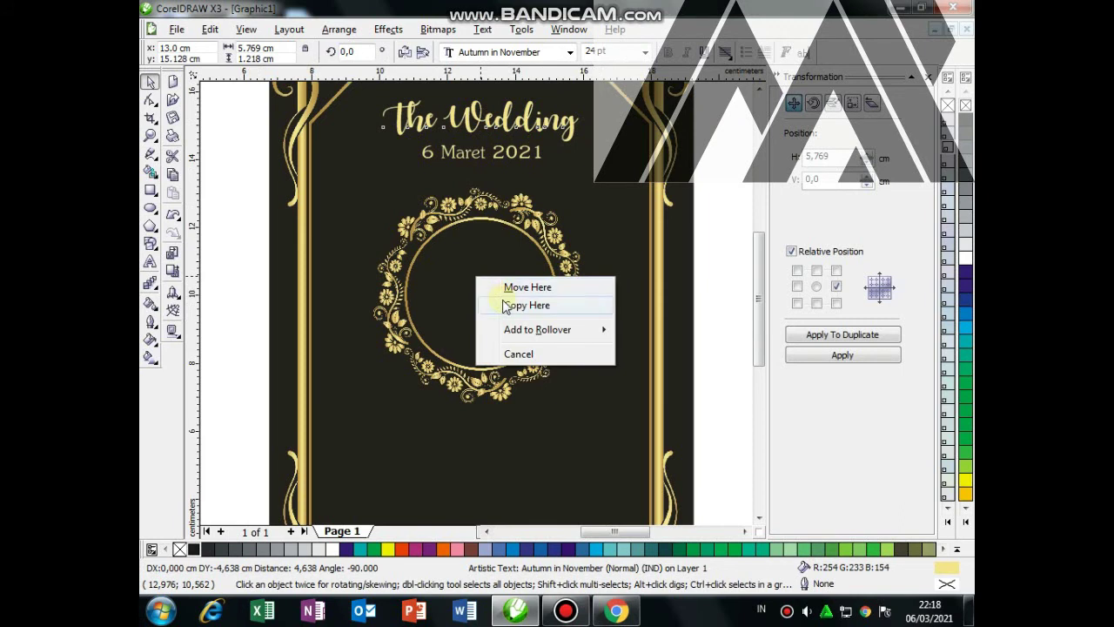
{"action": "left_click", "coordinate": [504, 305]}
Step: Change the copy's text to 'Adam' and move it up and right inside the circle
{"action": "key", "text": "F8"}
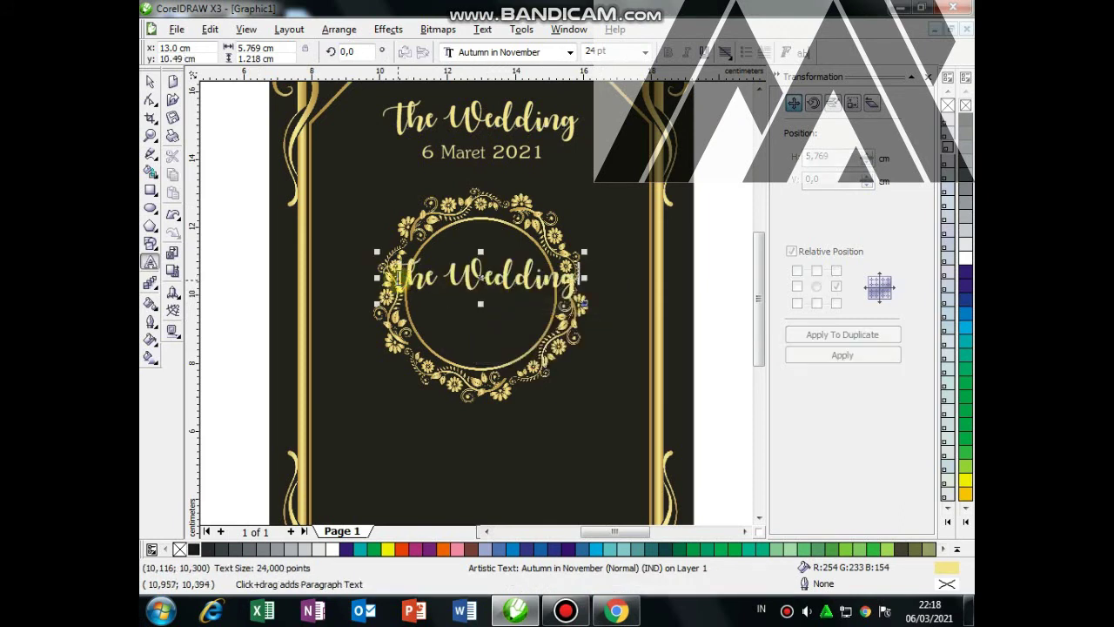
{"action": "left_click_drag", "start_coordinate": [391, 279], "coordinate": [601, 295]}
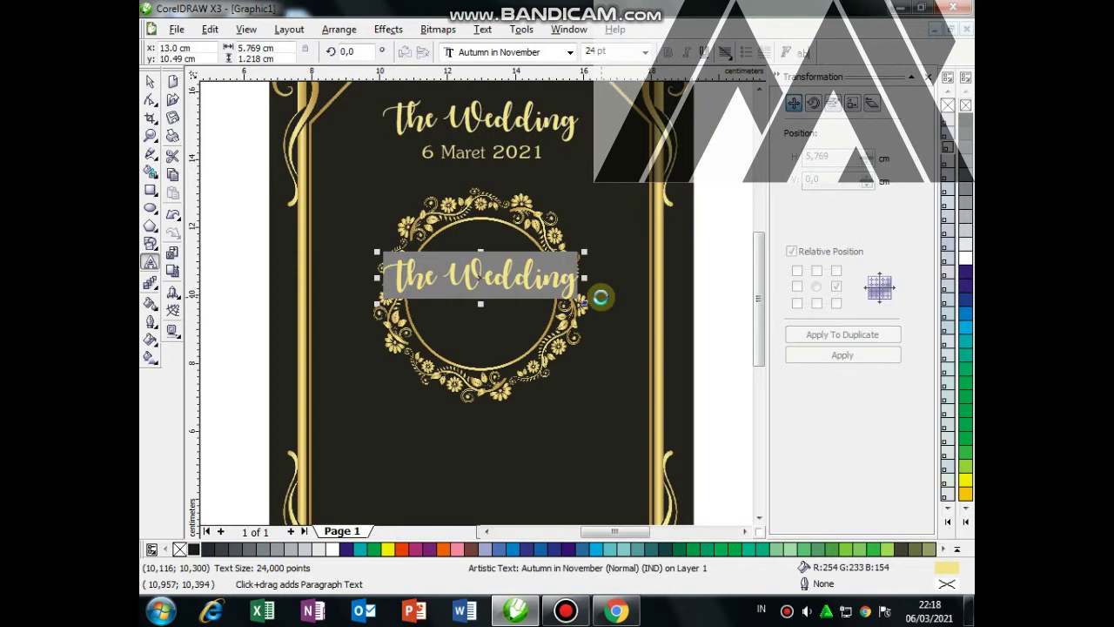
{"action": "key", "text": "BackSpace"}
{"action": "type", "text": "Adam"}
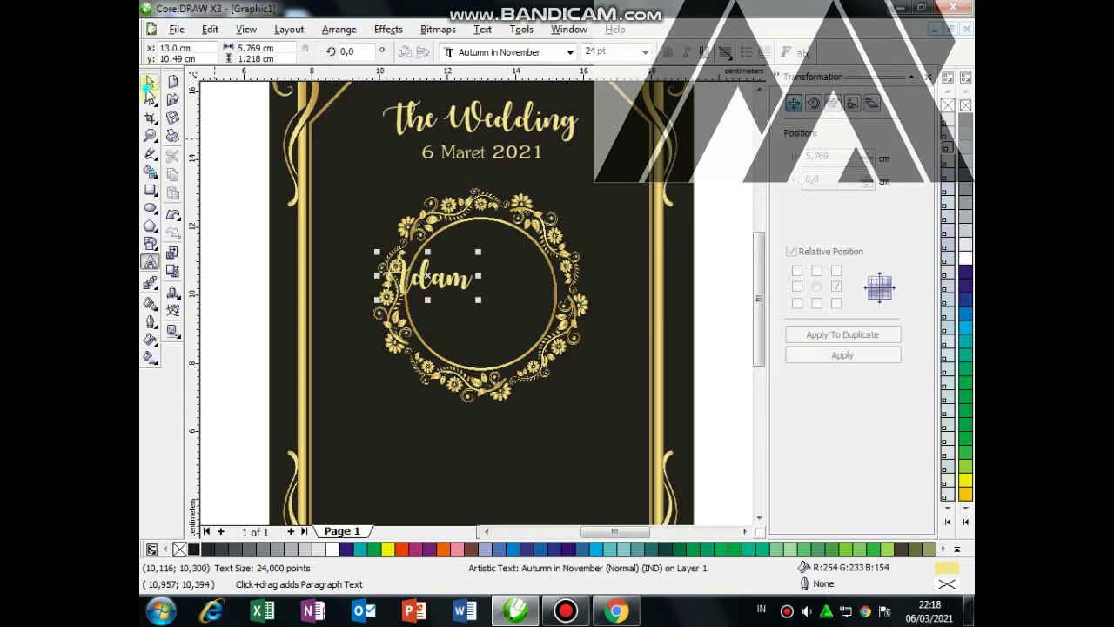
{"action": "left_click", "coordinate": [148, 80]}
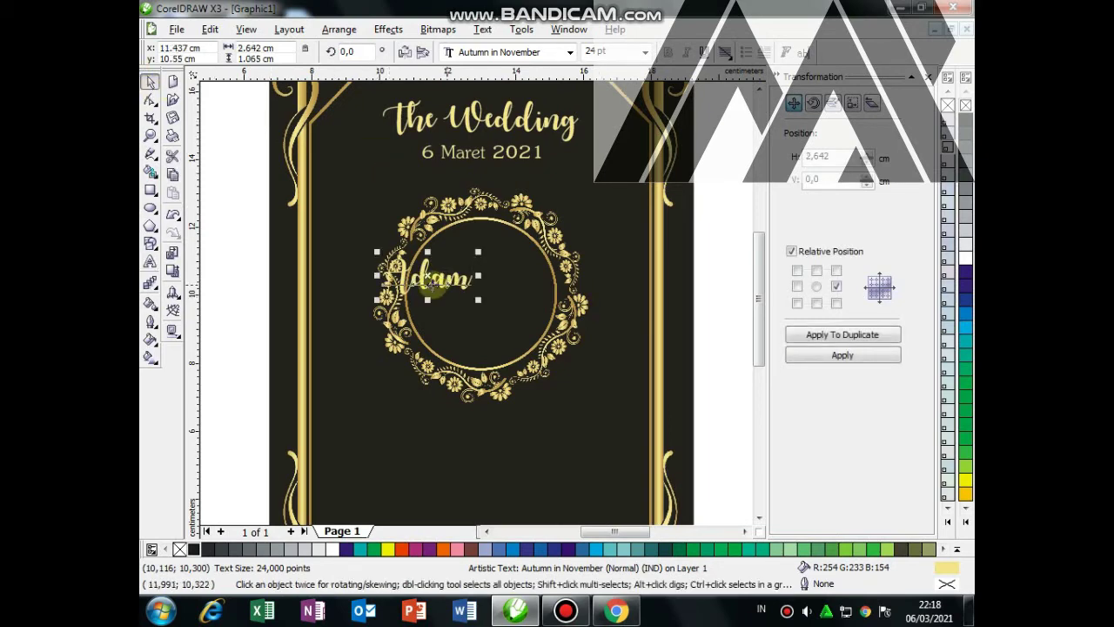
{"action": "mouse_move", "coordinate": [427, 284]}
{"action": "left_mouse_down"}
{"action": "mouse_move", "coordinate": [467, 277]}
{"action": "mouse_move", "coordinate": [467, 307]}
{"action": "mouse_move", "coordinate": [487, 321]}
{"action": "mouse_move", "coordinate": [562, 323]}
{"action": "left_mouse_up"}
Step: Add a copy of Adam below it, retype it as 'Hawa', and arrange both names
{"action": "left_click", "coordinate": [504, 351]}
{"action": "double_click", "coordinate": [466, 345]}
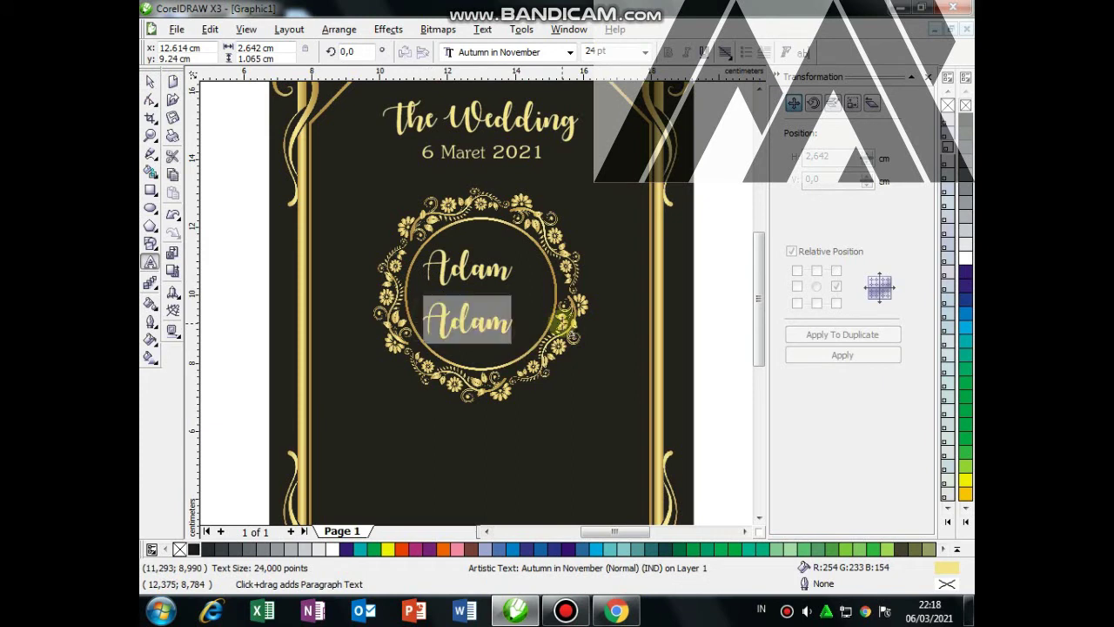
{"action": "type", "text": "Hawa"}
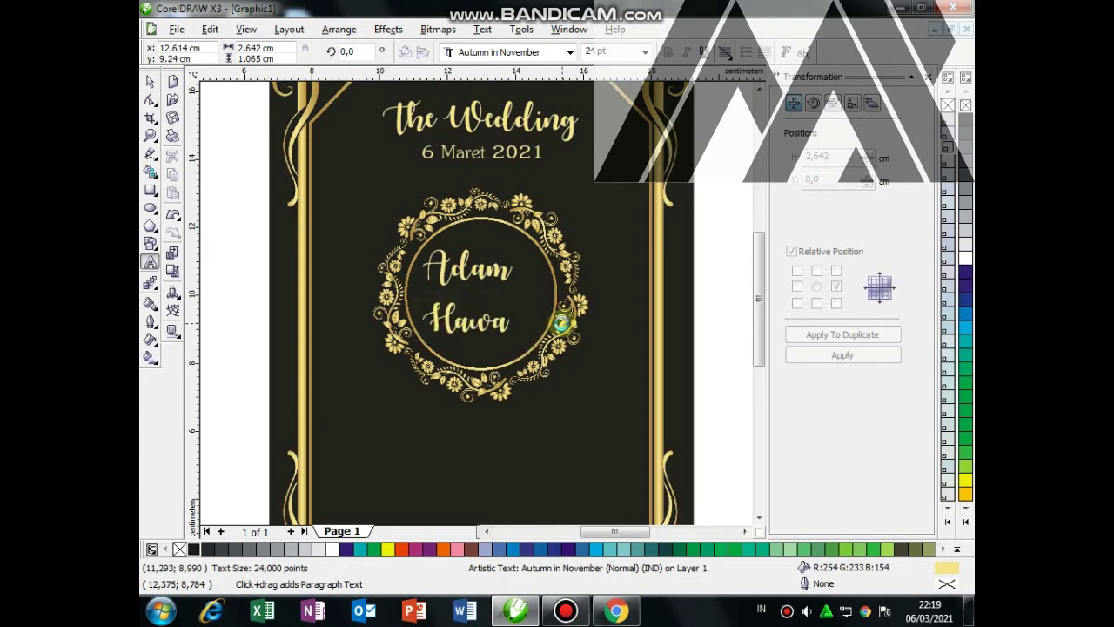
{"action": "left_click", "coordinate": [150, 81]}
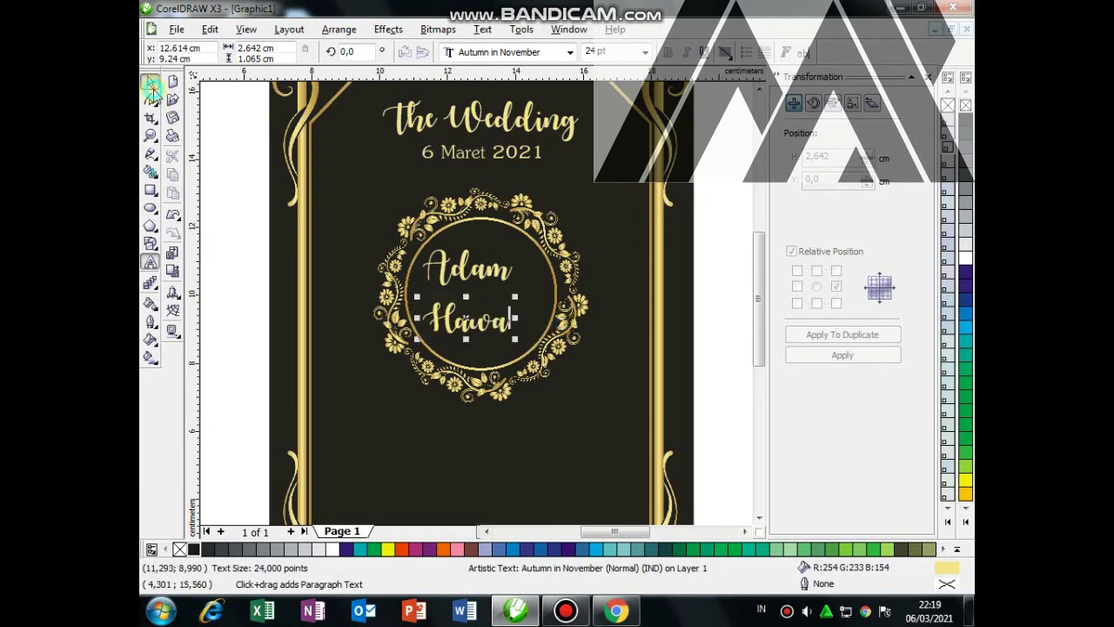
{"action": "mouse_move", "coordinate": [461, 329]}
{"action": "left_mouse_down"}
{"action": "mouse_move", "coordinate": [481, 324]}
{"action": "mouse_move", "coordinate": [477, 297]}
{"action": "left_mouse_up"}
{"action": "left_click", "coordinate": [468, 275]}
{"action": "left_click", "coordinate": [455, 240]}
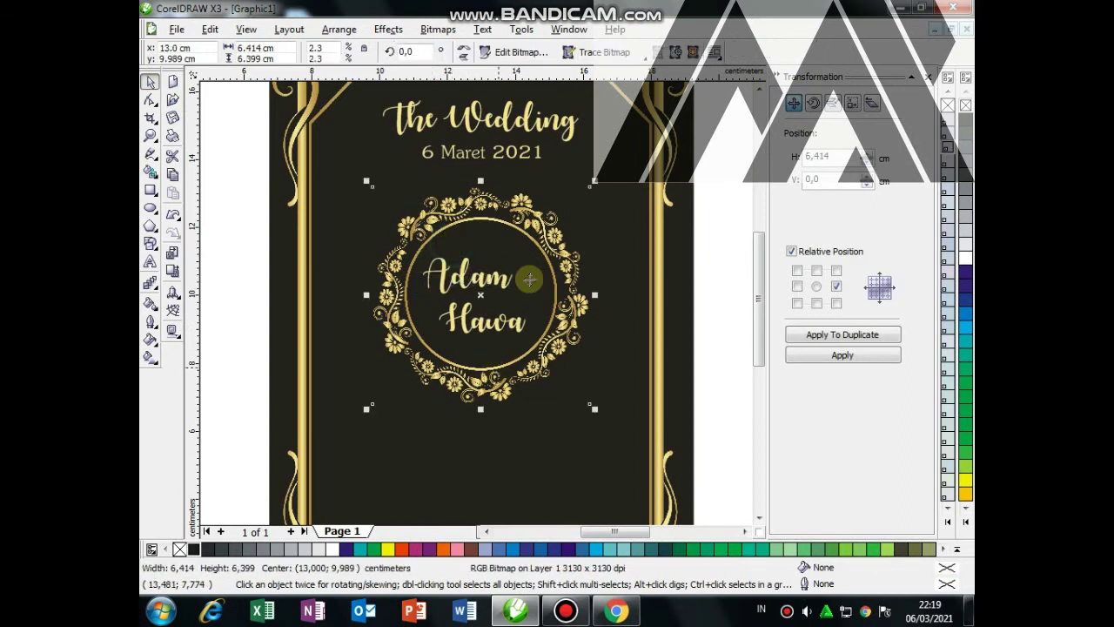
Step: Duplicate Adam off to the right and highlight the copy's letters for replacement
{"action": "left_click", "coordinate": [597, 259]}
{"action": "left_click", "coordinate": [495, 280]}
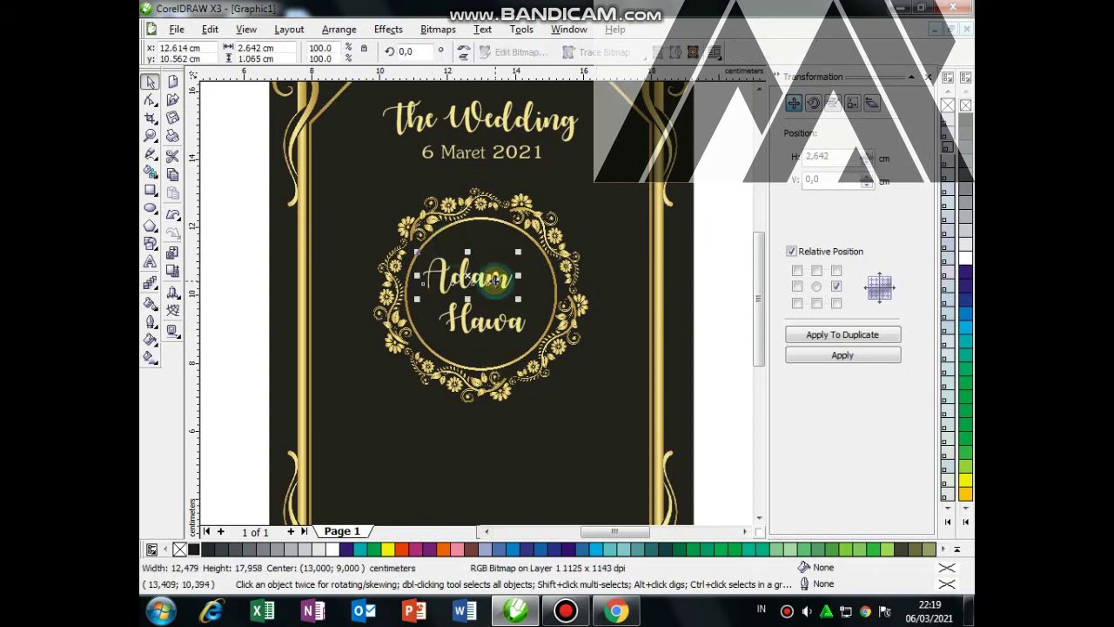
{"action": "left_click", "coordinate": [477, 277]}
{"action": "left_click_drag", "start_coordinate": [477, 277], "coordinate": [523, 285]}
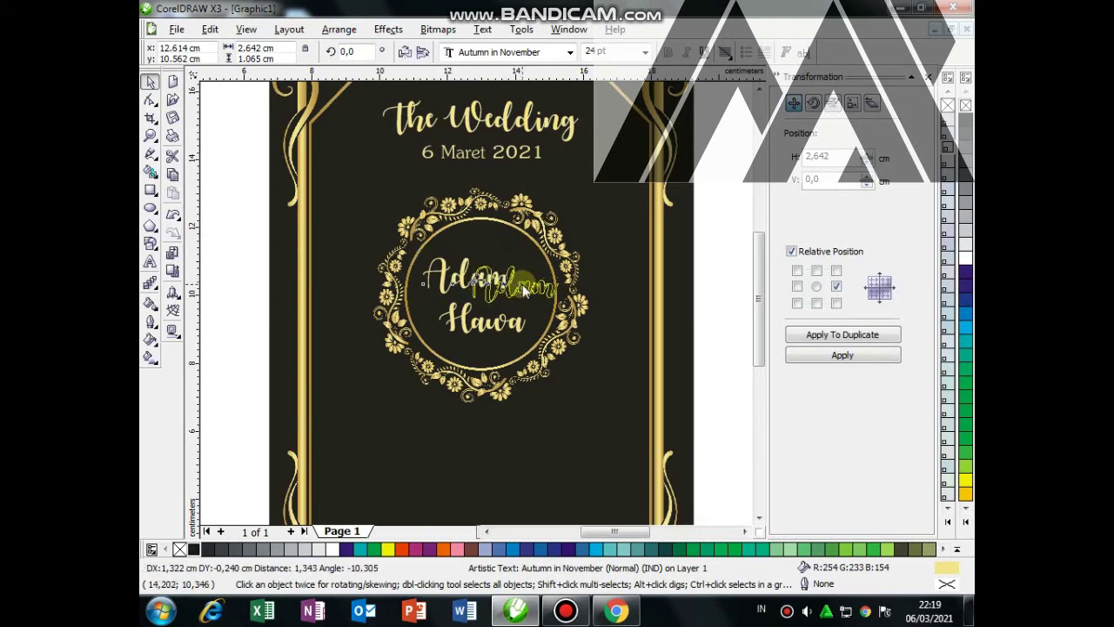
{"action": "left_click", "coordinate": [546, 314]}
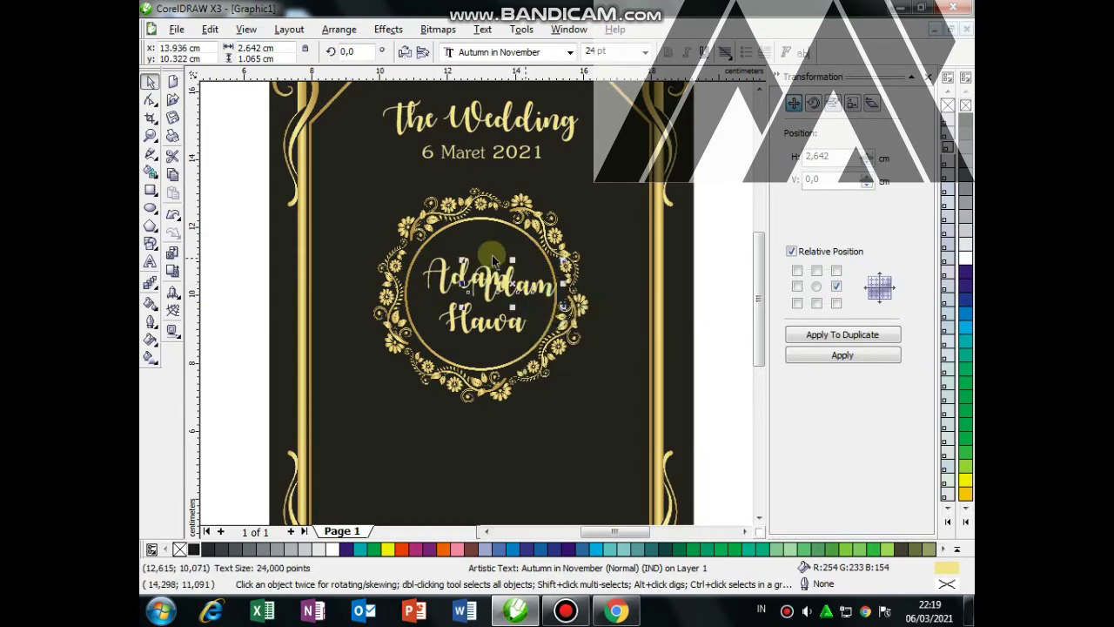
{"action": "left_click", "coordinate": [507, 306]}
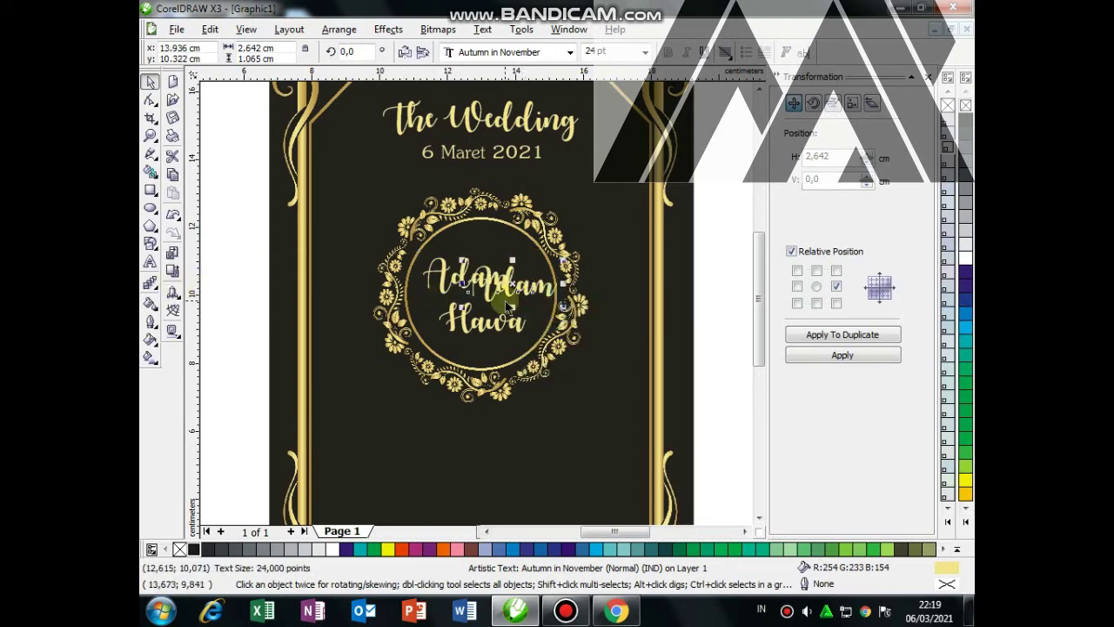
{"action": "double_click", "coordinate": [508, 306]}
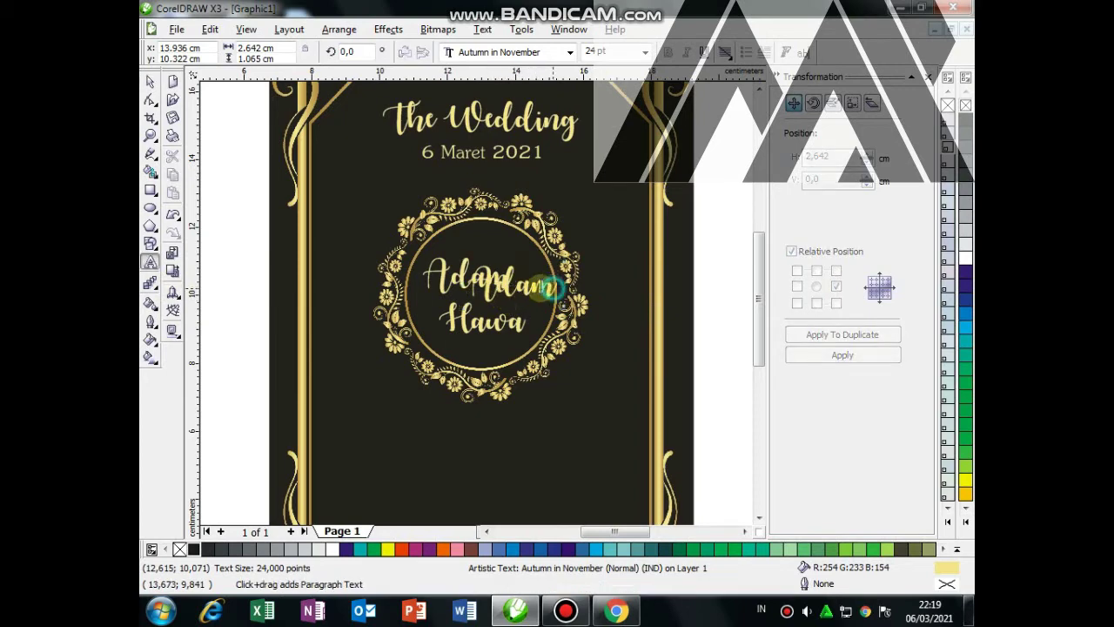
{"action": "left_click_drag", "start_coordinate": [557, 287], "coordinate": [474, 283]}
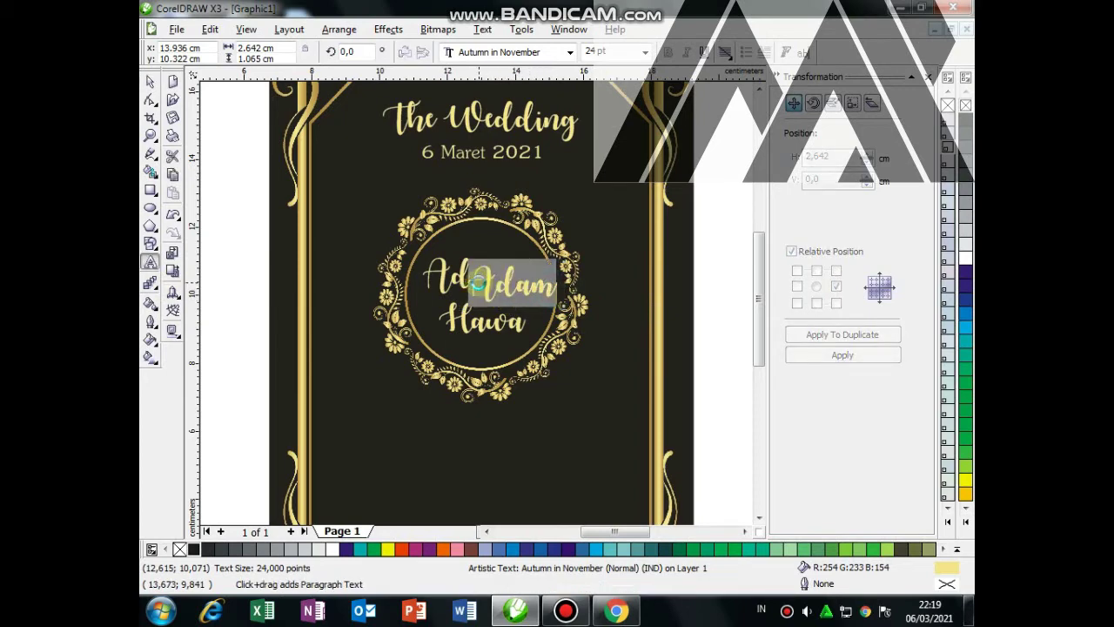
Step: Make the copy an '&', enlarge it to about 239%, set it across the names, and shift Hawa left
{"action": "type", "text": "&"}
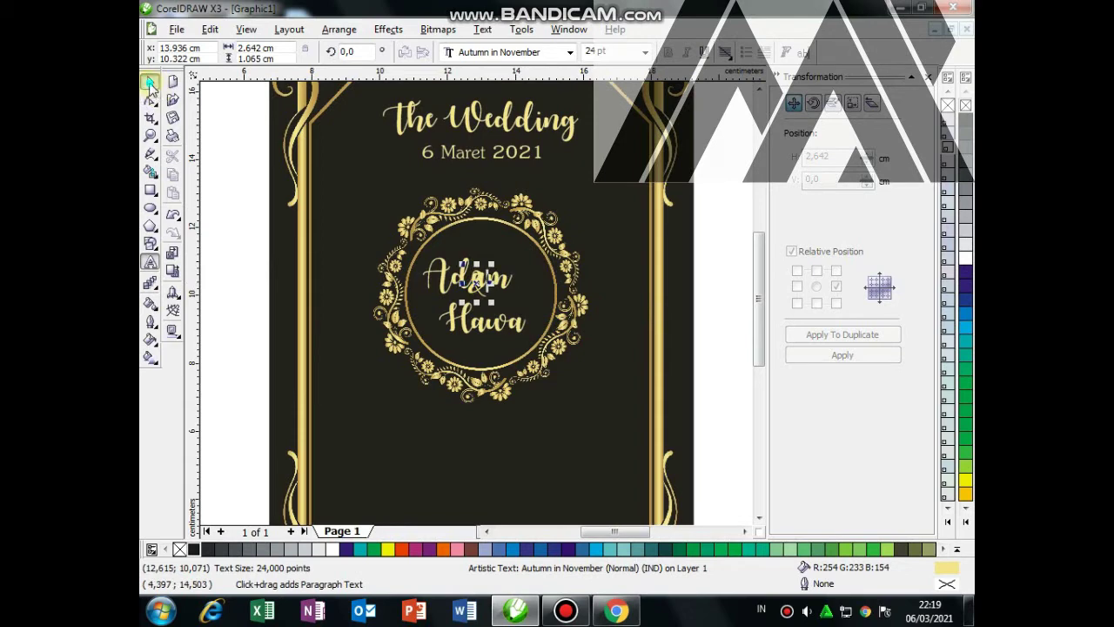
{"action": "left_click", "coordinate": [150, 82]}
{"action": "left_click_drag", "start_coordinate": [493, 303], "coordinate": [519, 341]}
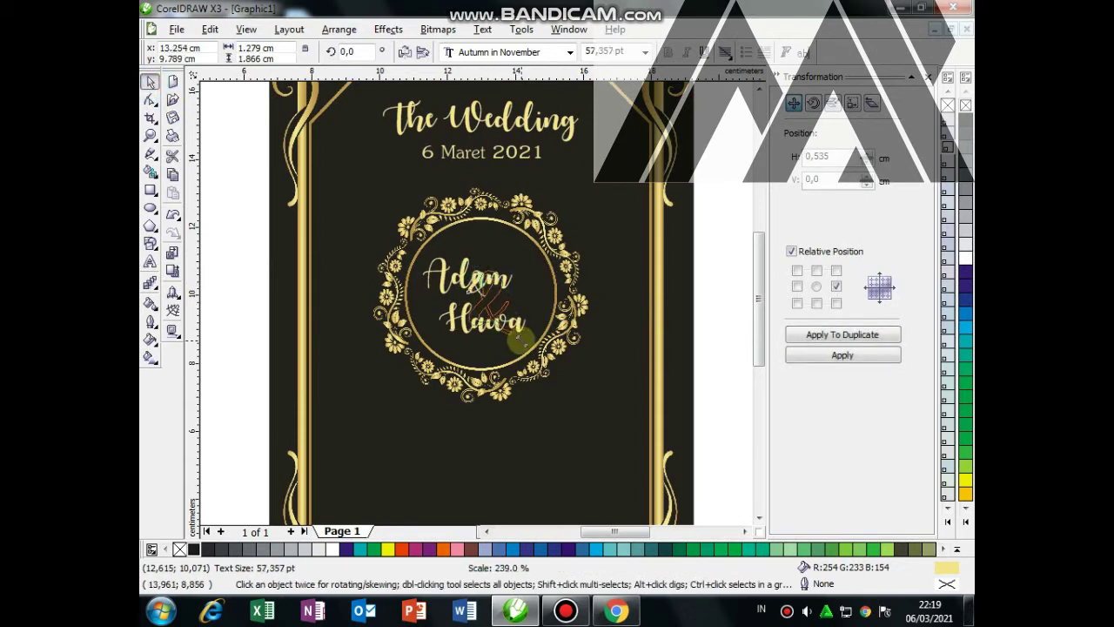
{"action": "mouse_move", "coordinate": [490, 300]}
{"action": "left_mouse_down"}
{"action": "mouse_move", "coordinate": [522, 299]}
{"action": "mouse_move", "coordinate": [454, 277]}
{"action": "left_mouse_up"}
{"action": "left_click_drag", "start_coordinate": [480, 324], "coordinate": [461, 323]}
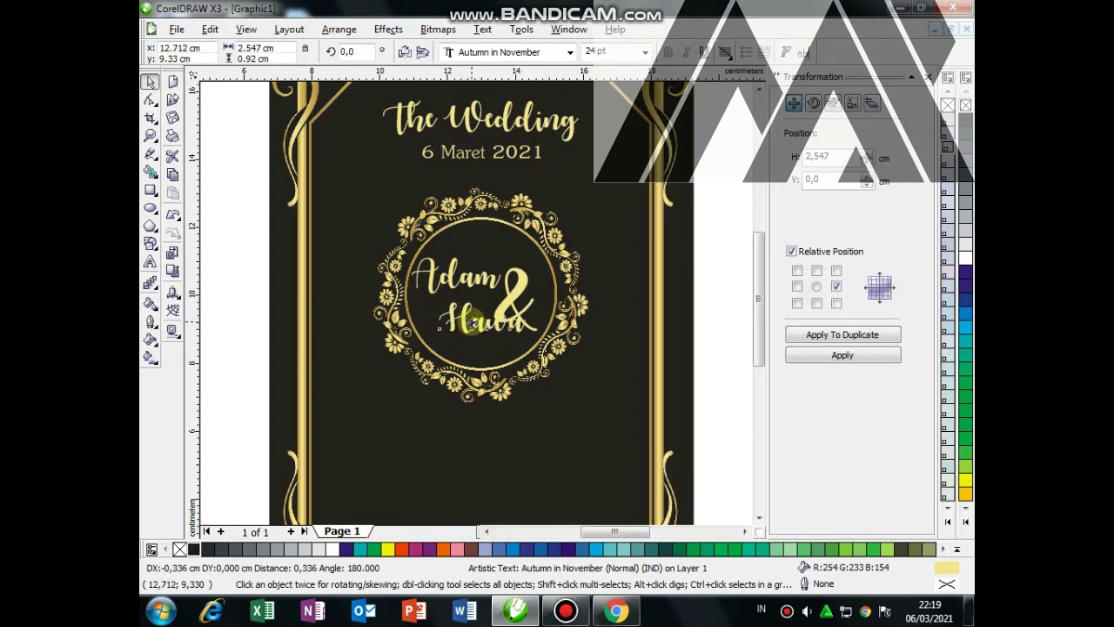
{"action": "left_click", "coordinate": [470, 277]}
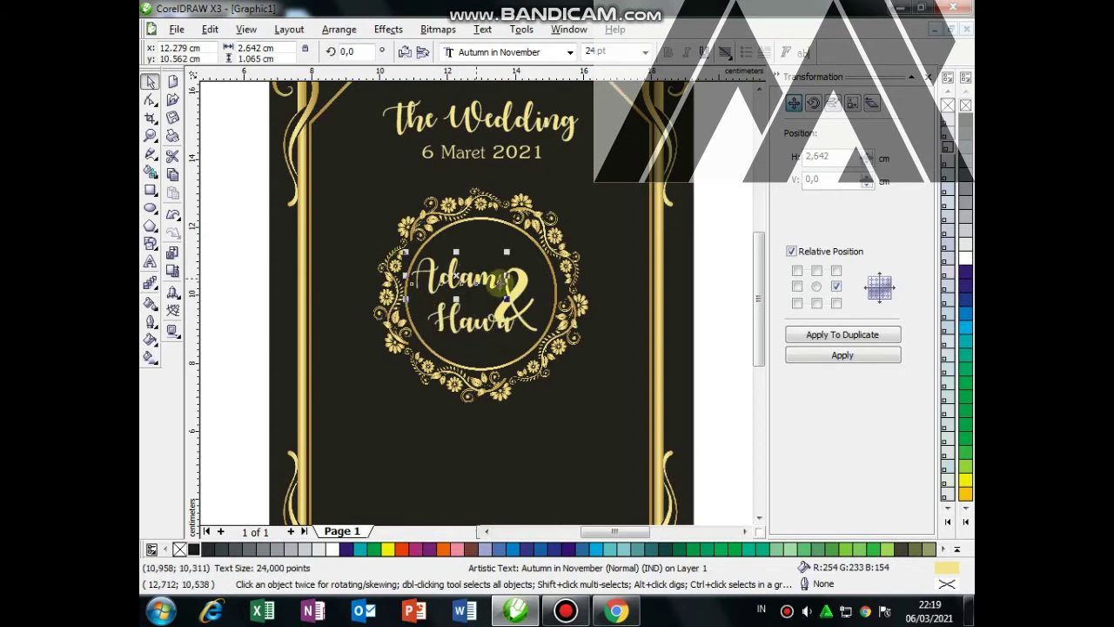
{"action": "left_click", "coordinate": [517, 301]}
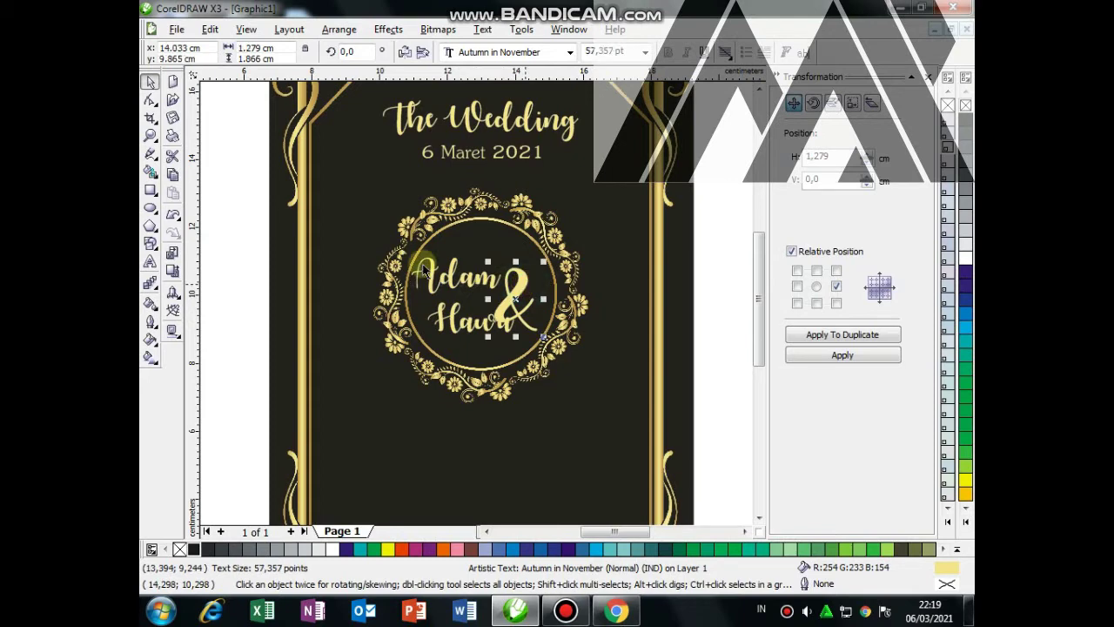
Step: Give the ampersand uniform transparency, raising the slider from 54 to 73
{"action": "left_click", "coordinate": [154, 314]}
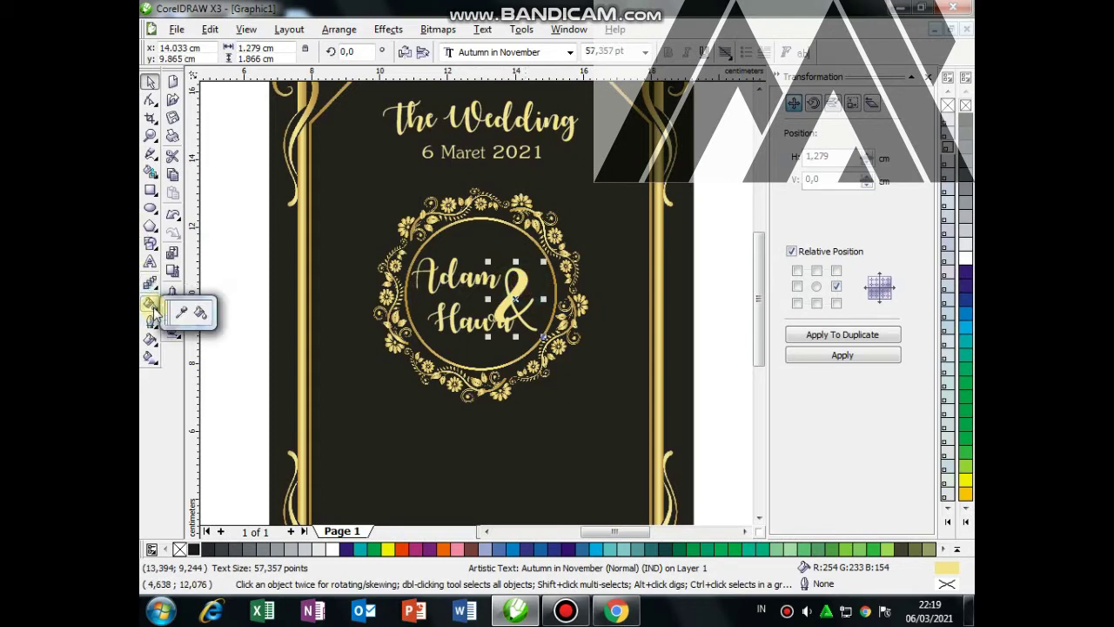
{"action": "left_click", "coordinate": [151, 284]}
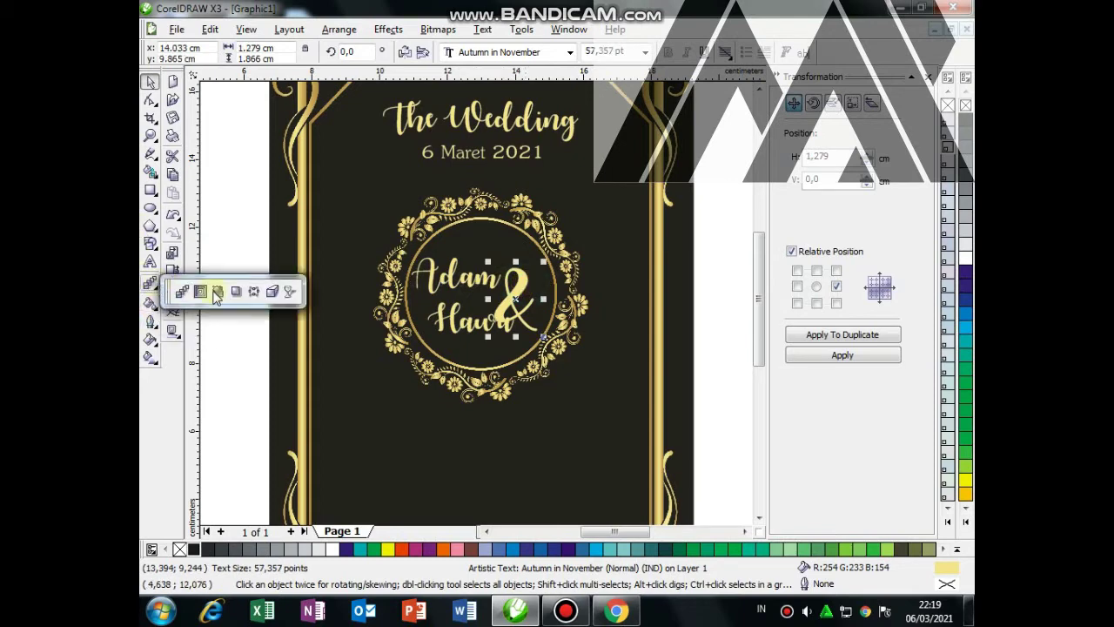
{"action": "left_click", "coordinate": [290, 296]}
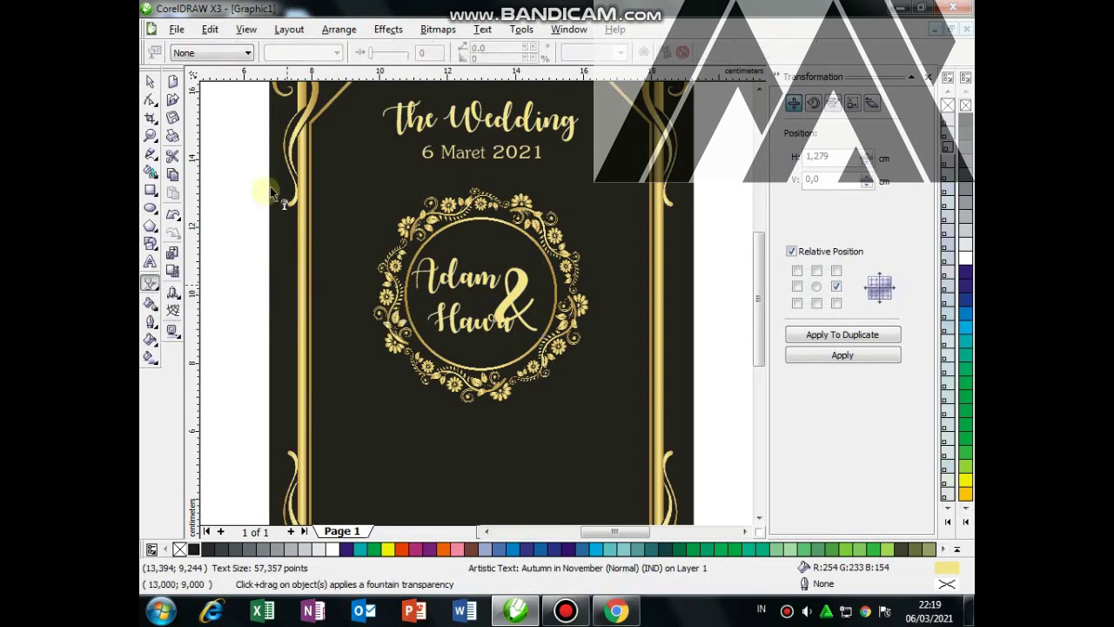
{"action": "left_click", "coordinate": [246, 54]}
{"action": "left_click", "coordinate": [226, 77]}
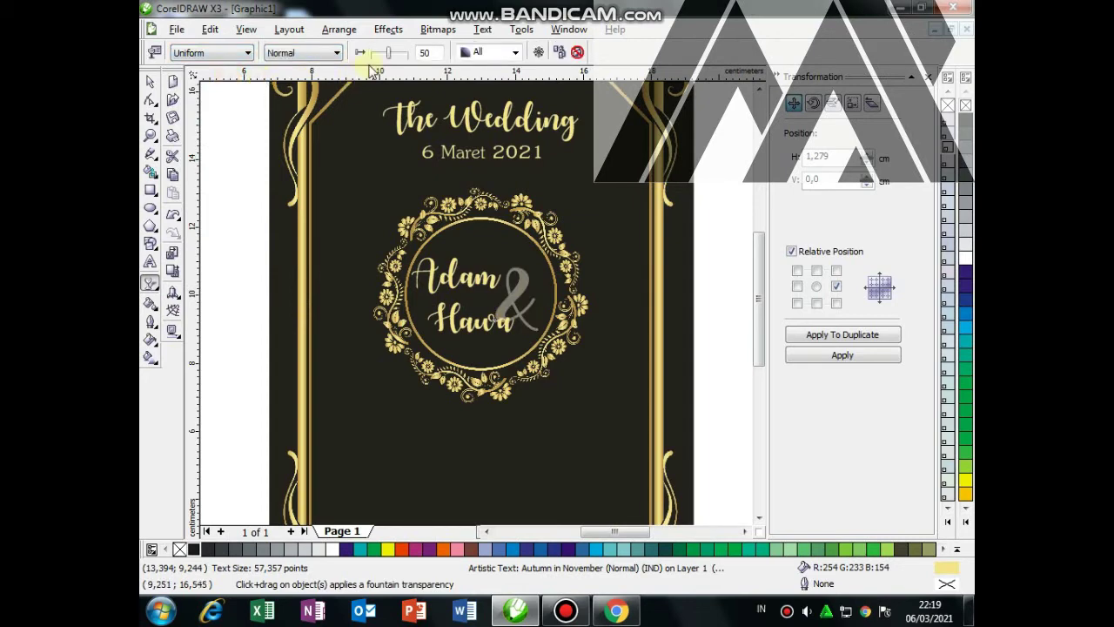
{"action": "left_click_drag", "start_coordinate": [388, 53], "coordinate": [396, 54]}
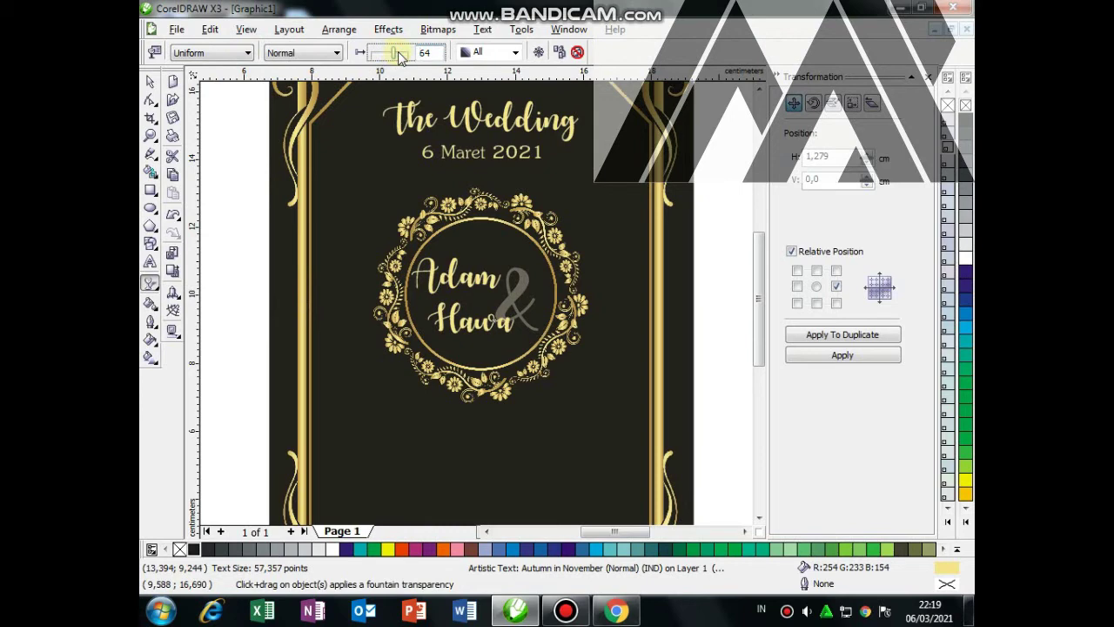
{"action": "left_click", "coordinate": [398, 53]}
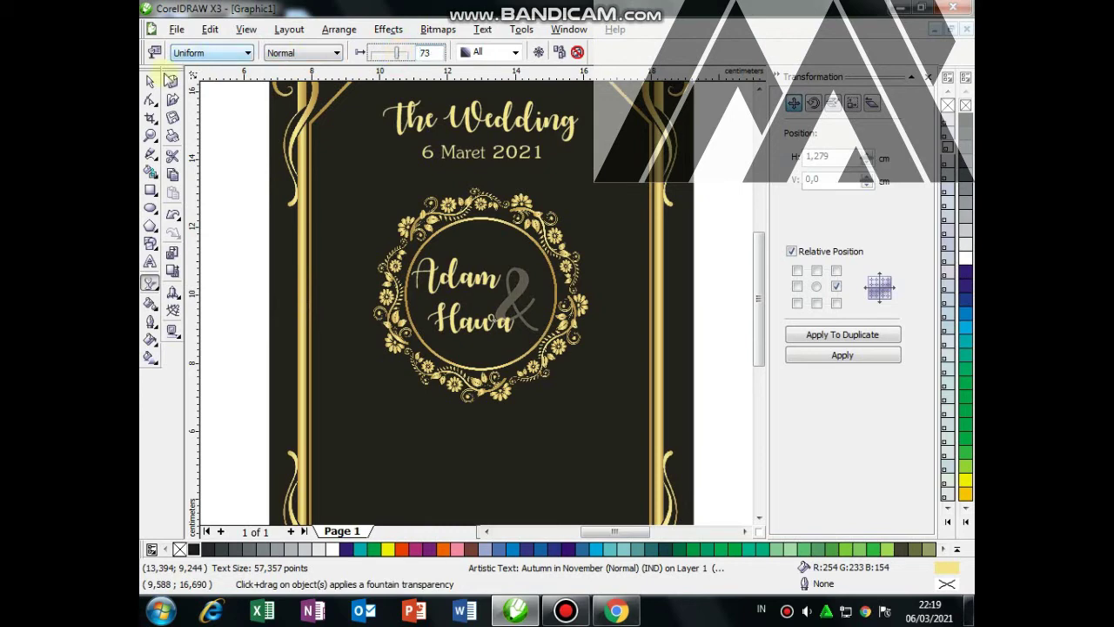
{"action": "left_click", "coordinate": [150, 81]}
{"action": "left_click", "coordinate": [232, 131]}
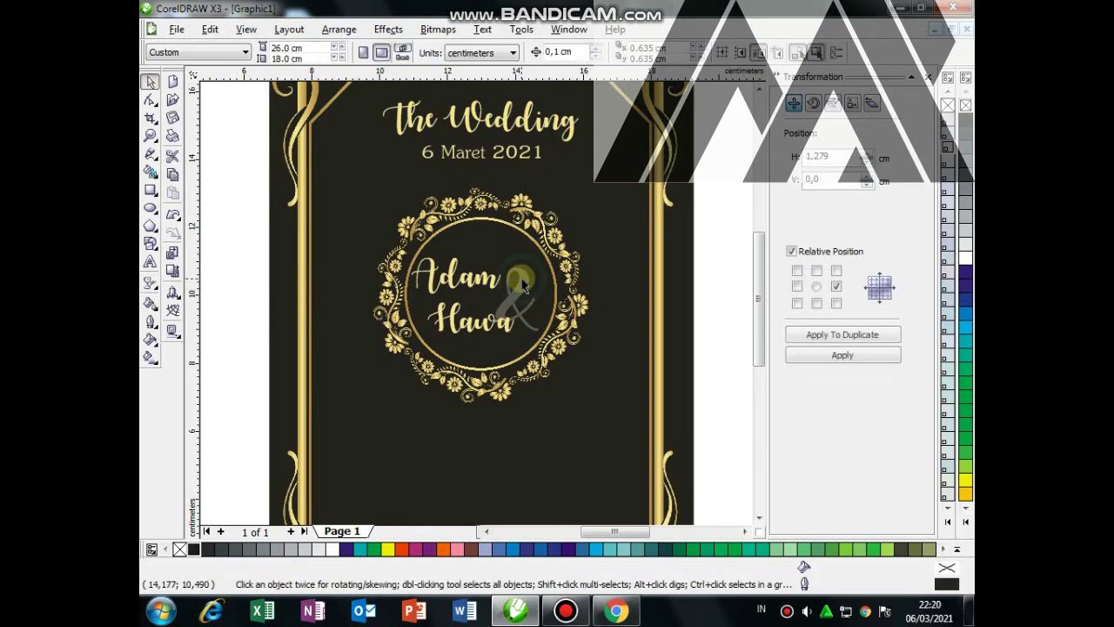
Step: Centre the ampersand in the wreath and nudge the name Adam slightly right
{"action": "mouse_move", "coordinate": [522, 287]}
{"action": "left_mouse_down"}
{"action": "mouse_move", "coordinate": [513, 266]}
{"action": "mouse_move", "coordinate": [516, 276]}
{"action": "left_mouse_up"}
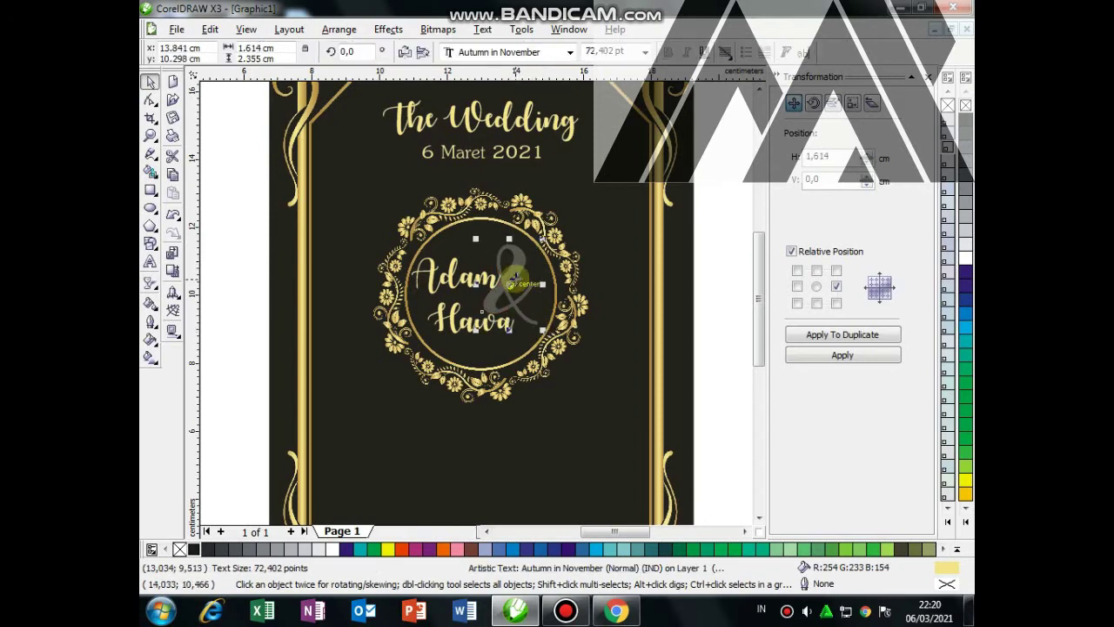
{"action": "left_click_drag", "start_coordinate": [509, 277], "coordinate": [523, 296]}
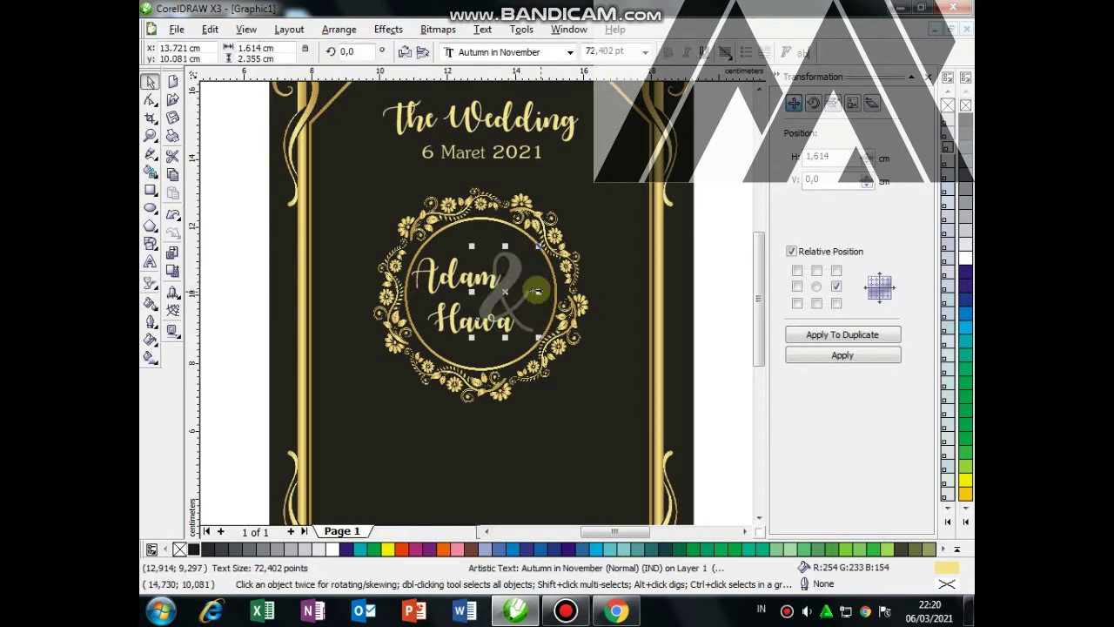
{"action": "left_click", "coordinate": [459, 250]}
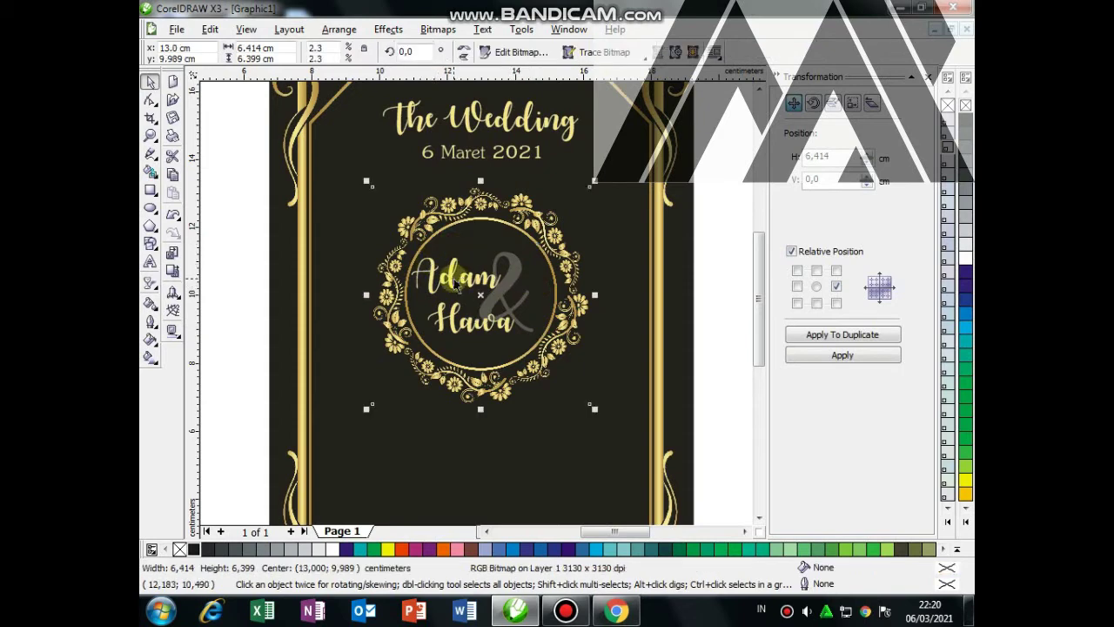
{"action": "left_click_drag", "start_coordinate": [454, 284], "coordinate": [465, 285]}
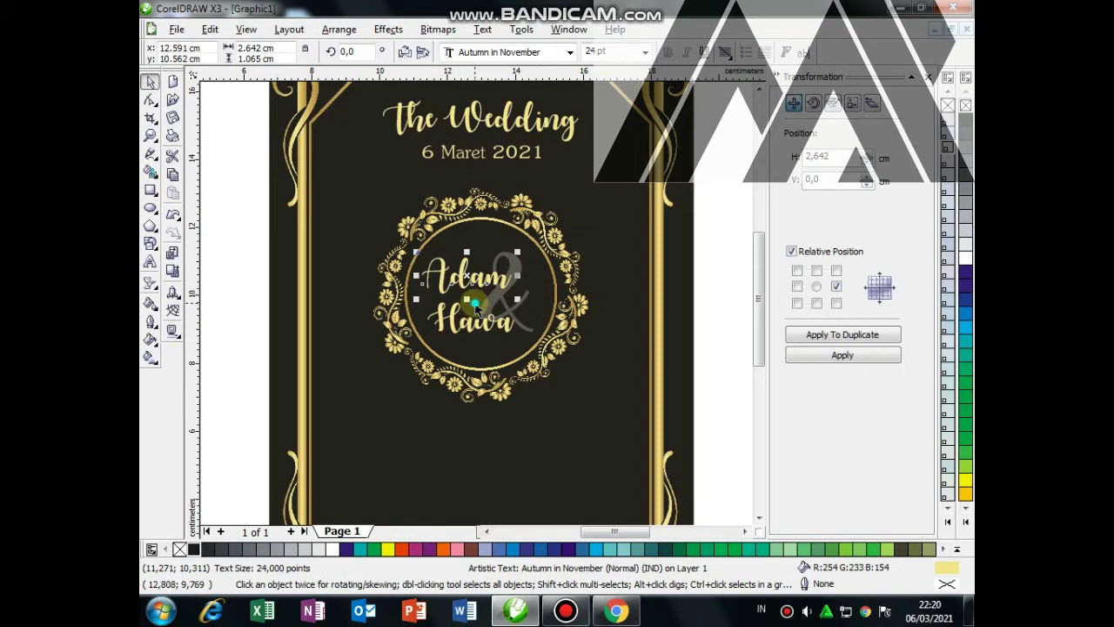
{"action": "left_click", "coordinate": [487, 346]}
{"action": "mouse_move", "coordinate": [527, 296]}
{"action": "left_mouse_down"}
{"action": "mouse_move", "coordinate": [509, 299]}
{"action": "mouse_move", "coordinate": [522, 301]}
{"action": "left_mouse_up"}
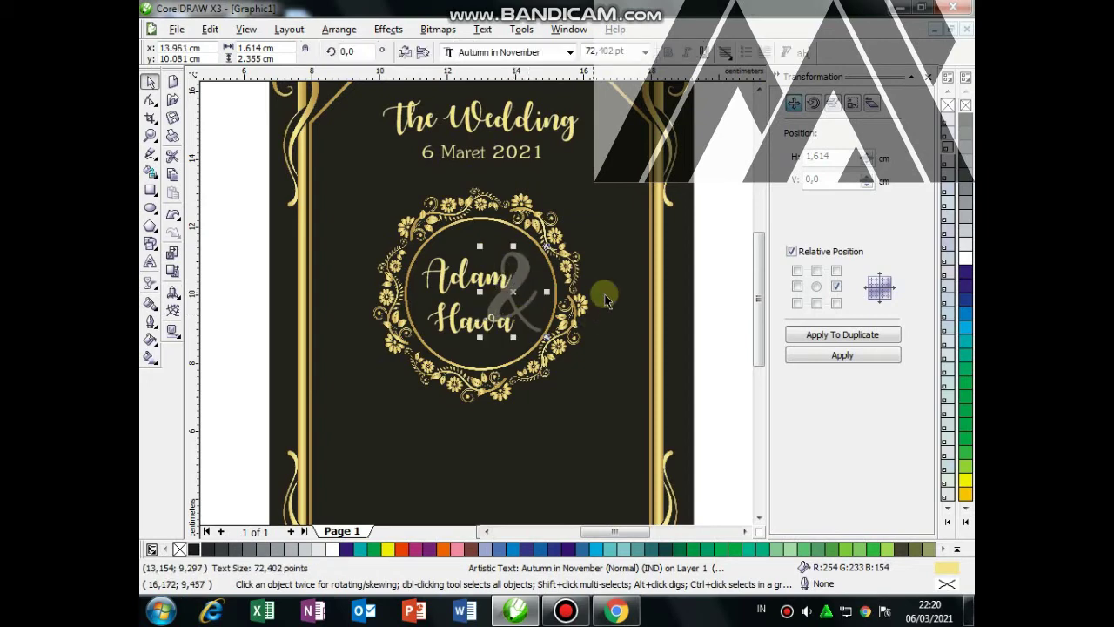
{"action": "left_click", "coordinate": [490, 307]}
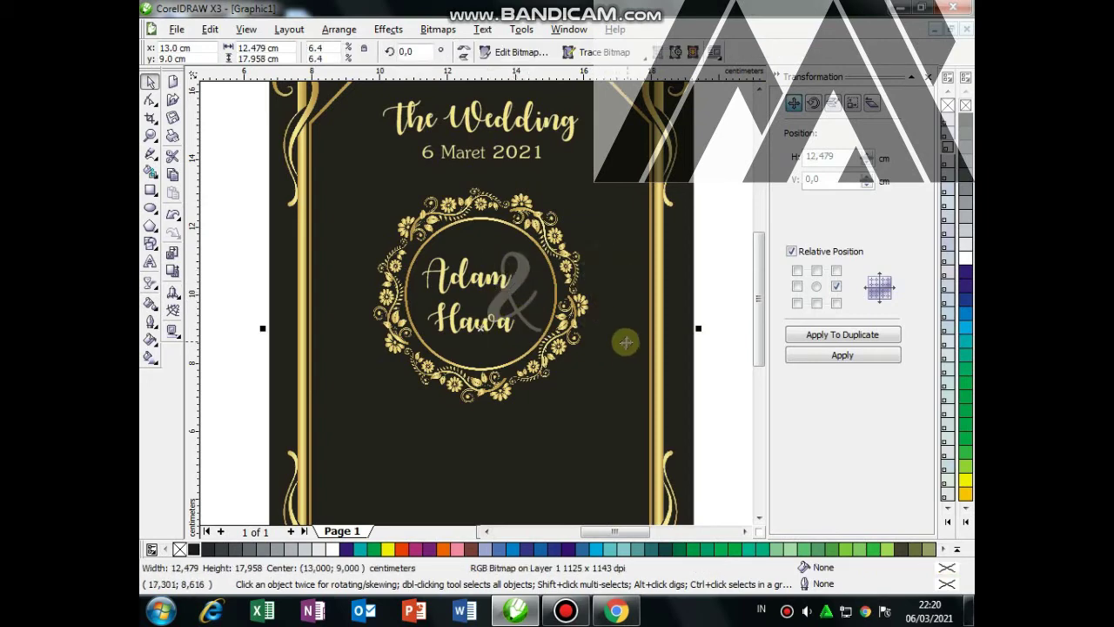
{"action": "left_click", "coordinate": [476, 309]}
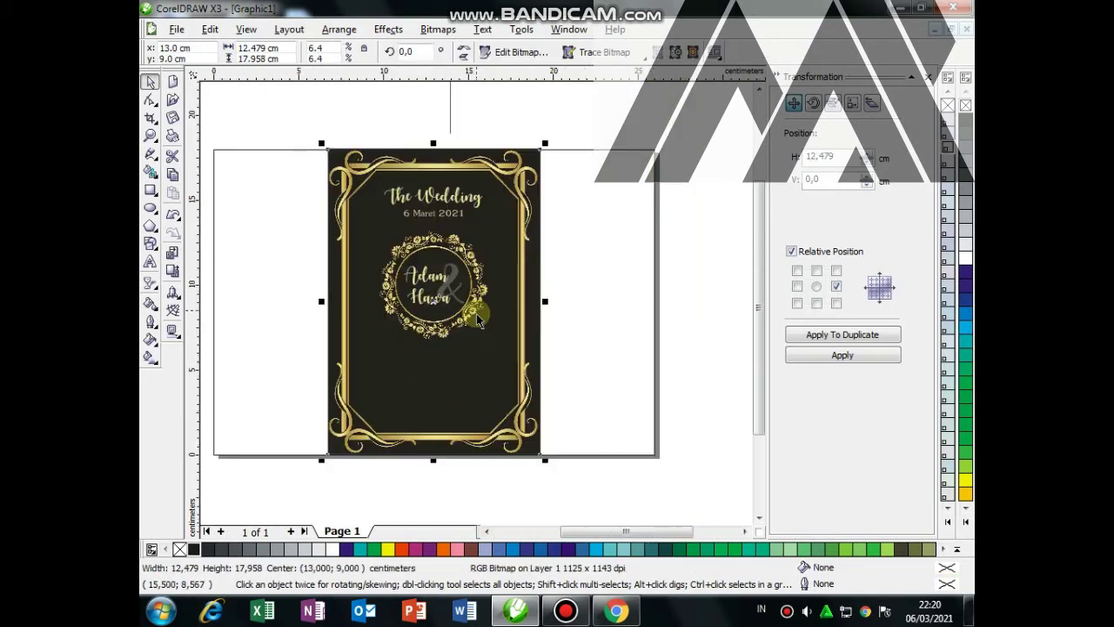
{"action": "scroll", "coordinate": [477, 306], "scroll_direction": "up", "scroll_amount": 2}
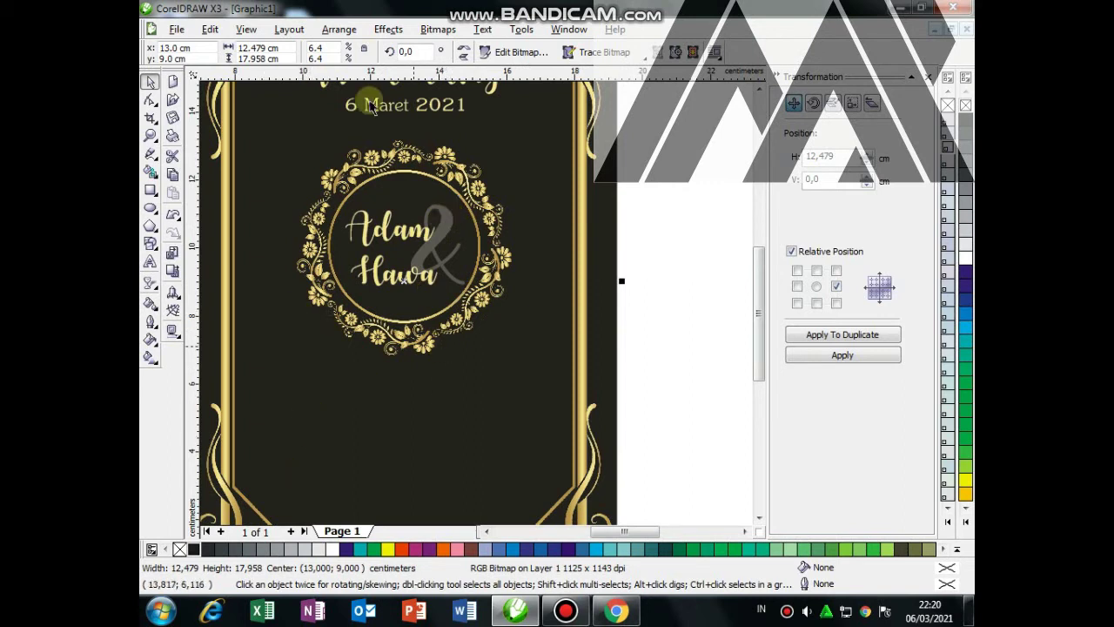
Step: Place a copy of the 6 Maret 2021 date below the wreath
{"action": "left_click", "coordinate": [392, 109]}
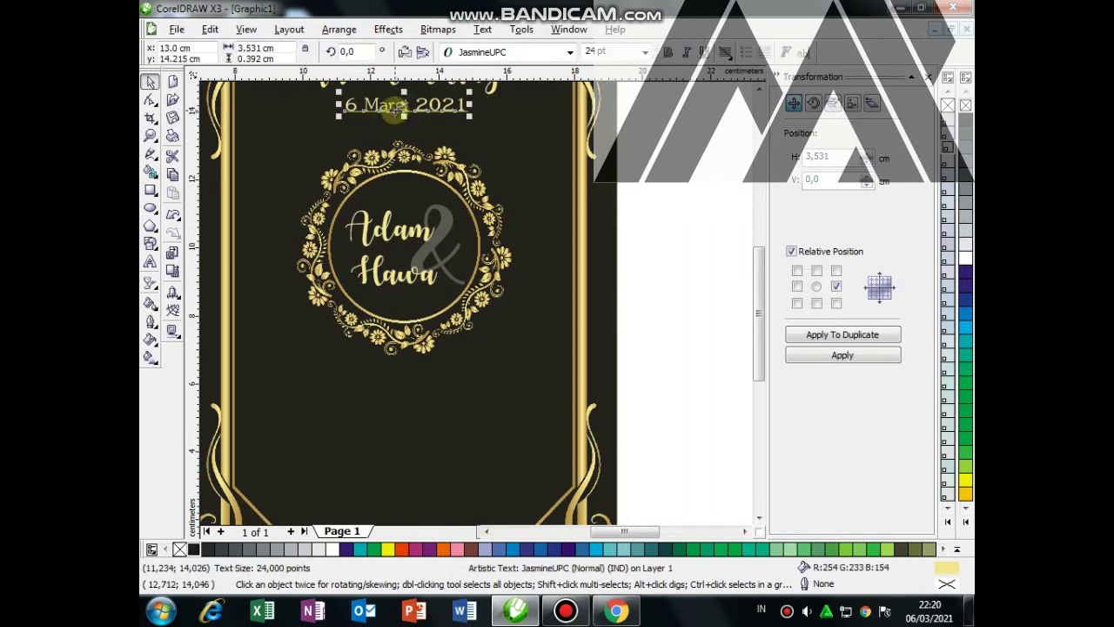
{"action": "left_click_drag", "start_coordinate": [394, 113], "coordinate": [383, 390]}
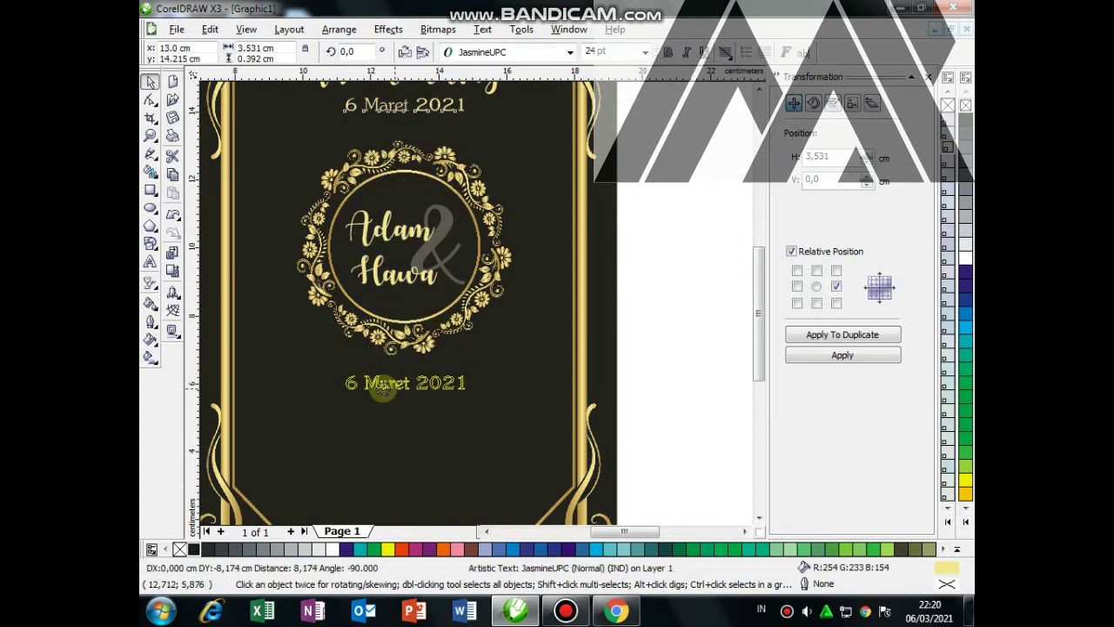
{"action": "left_click", "coordinate": [419, 413]}
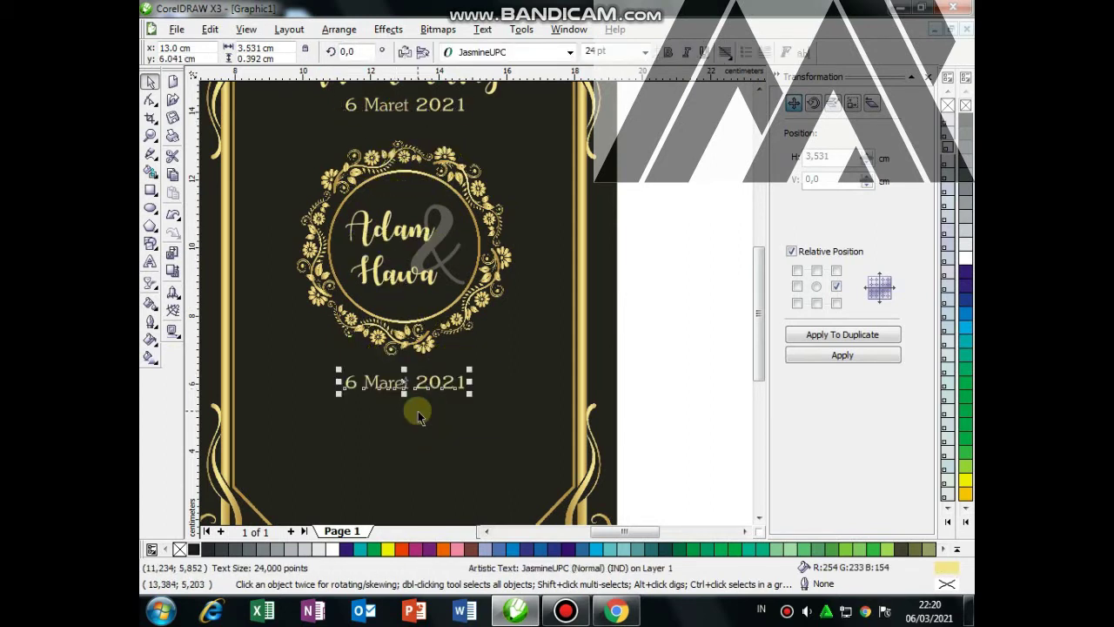
Step: Replace the copied date with two lines: 'Kepada Yth.' and 'Bapak/Ibu/Saudara/i'
{"action": "key", "text": "F8"}
{"action": "left_click_drag", "start_coordinate": [344, 388], "coordinate": [505, 387]}
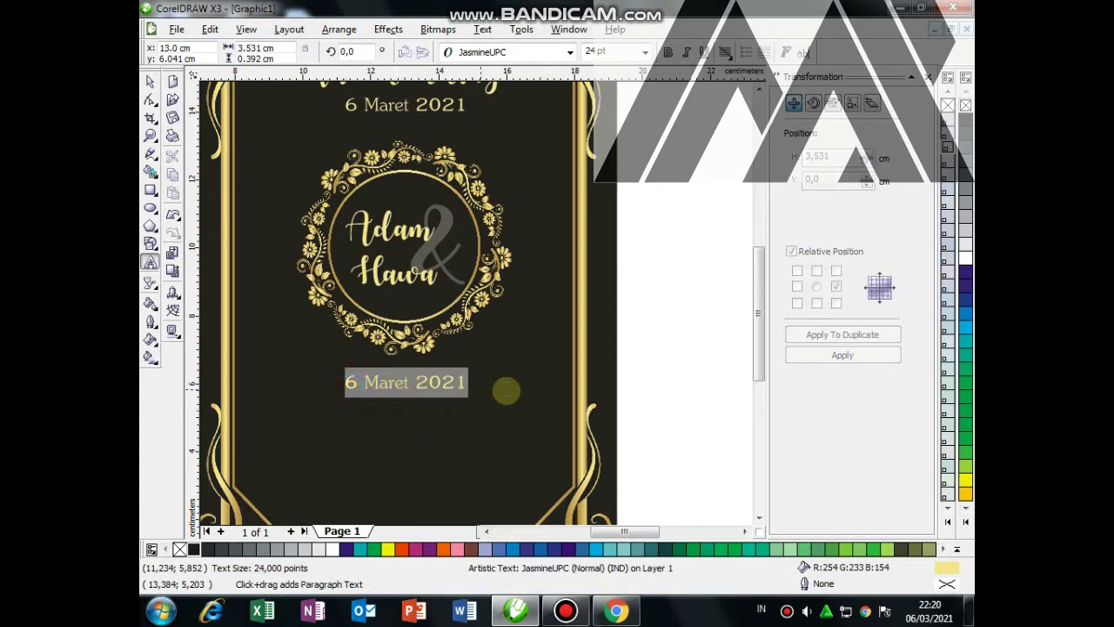
{"action": "type", "text": "Kep"}
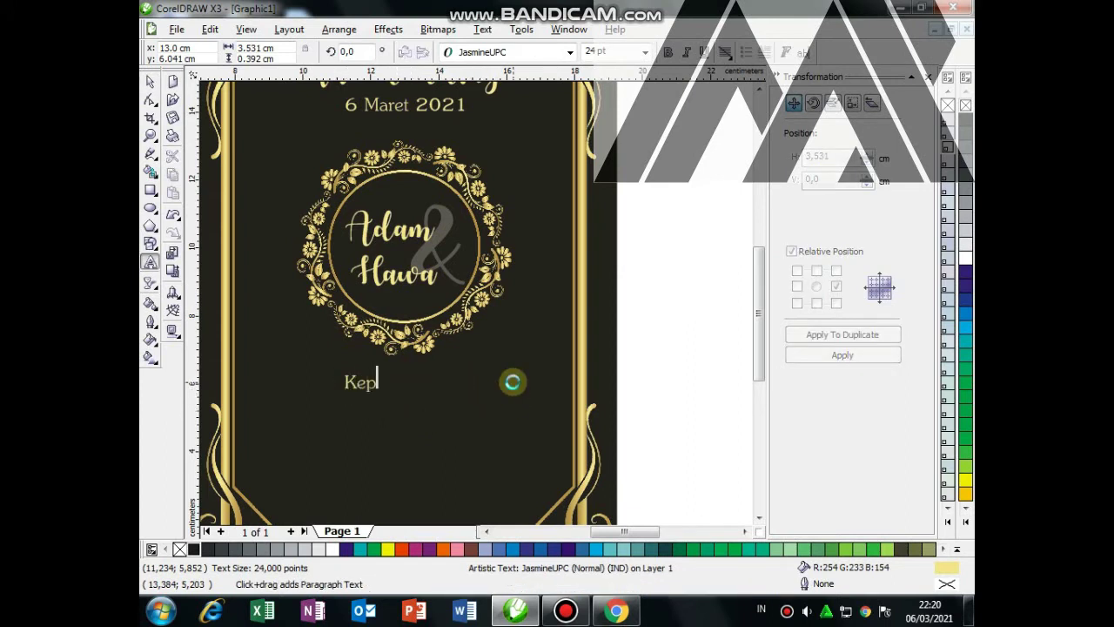
{"action": "type", "text": "ada Yth."}
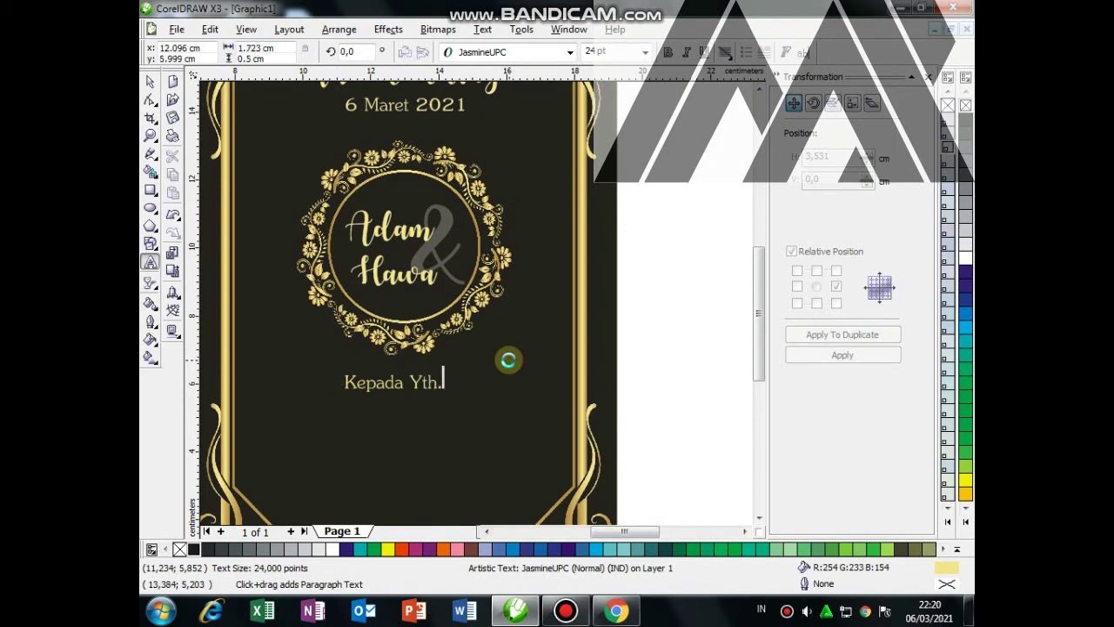
{"action": "key", "text": "Return"}
{"action": "type", "text": "Bapak"}
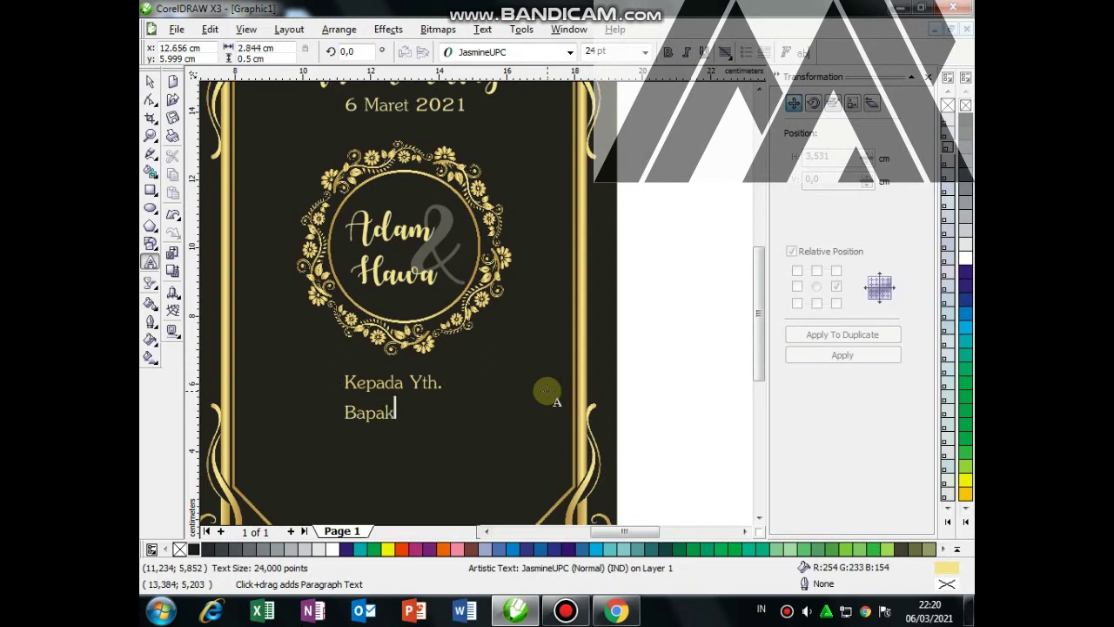
{"action": "type", "text": "/Ibu/Saudara"}
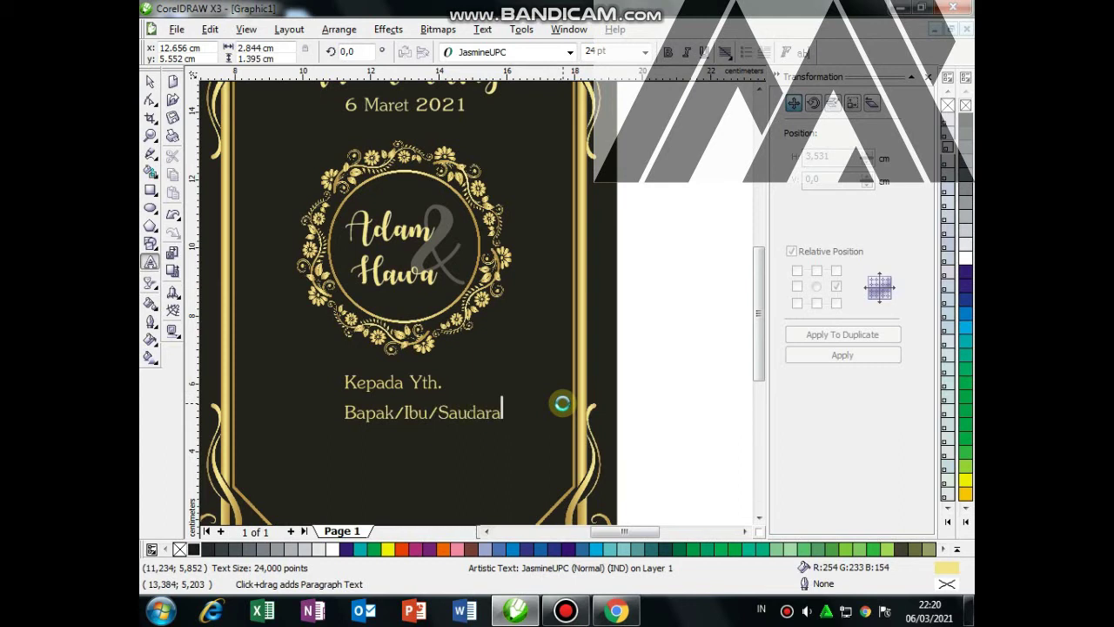
{"action": "type", "text": "/i"}
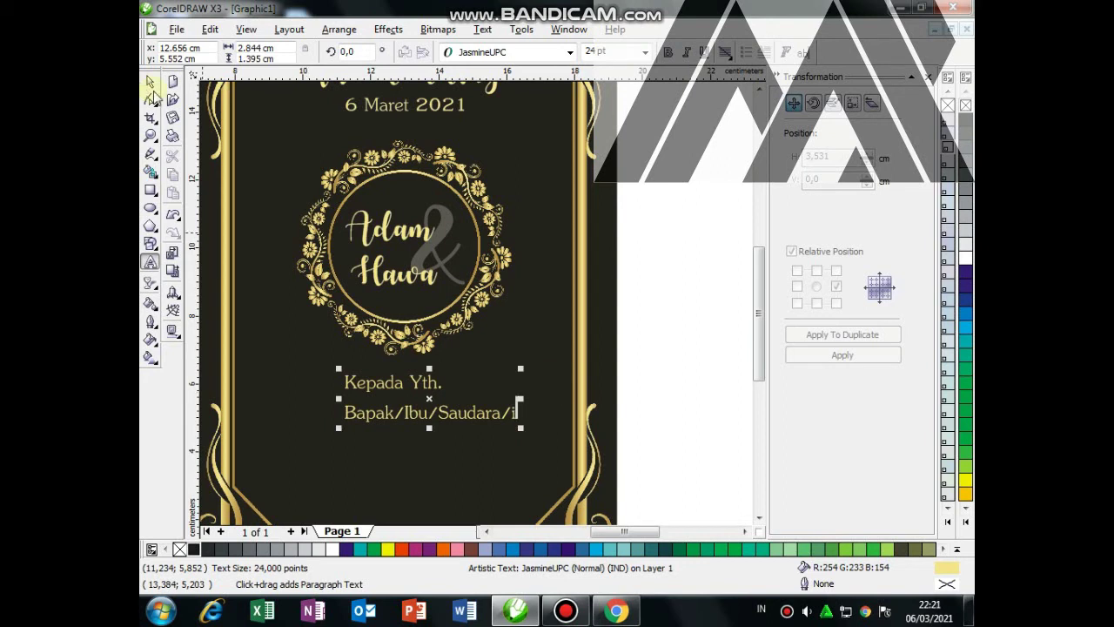
Step: Centre-align the note's two lines and set it to 18 pt
{"action": "left_click", "coordinate": [150, 82]}
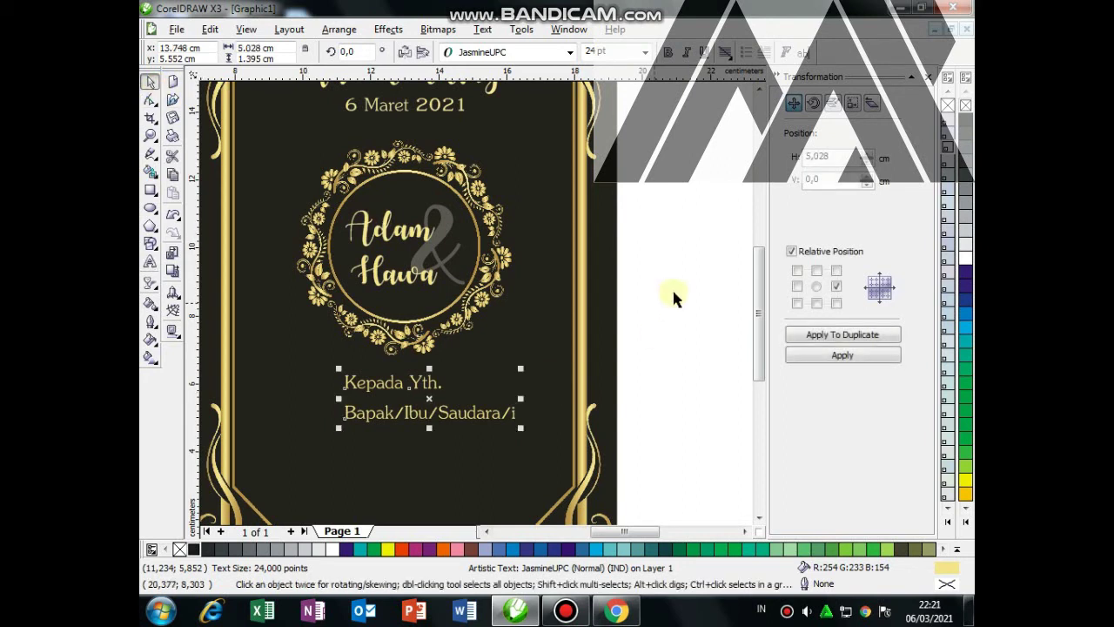
{"action": "left_click", "coordinate": [725, 54]}
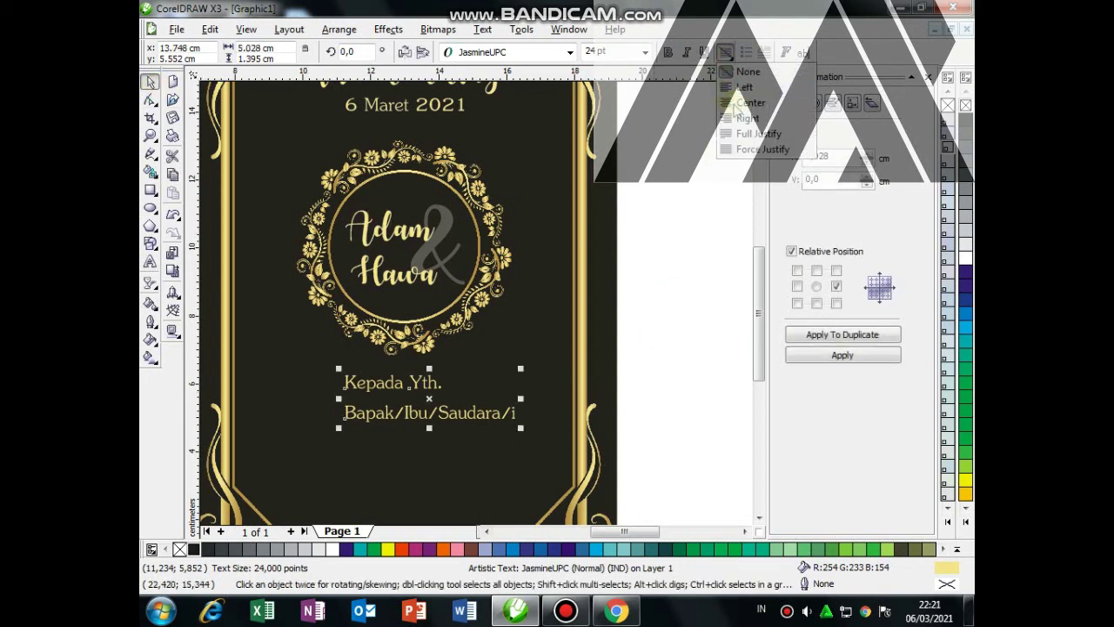
{"action": "left_click", "coordinate": [735, 103]}
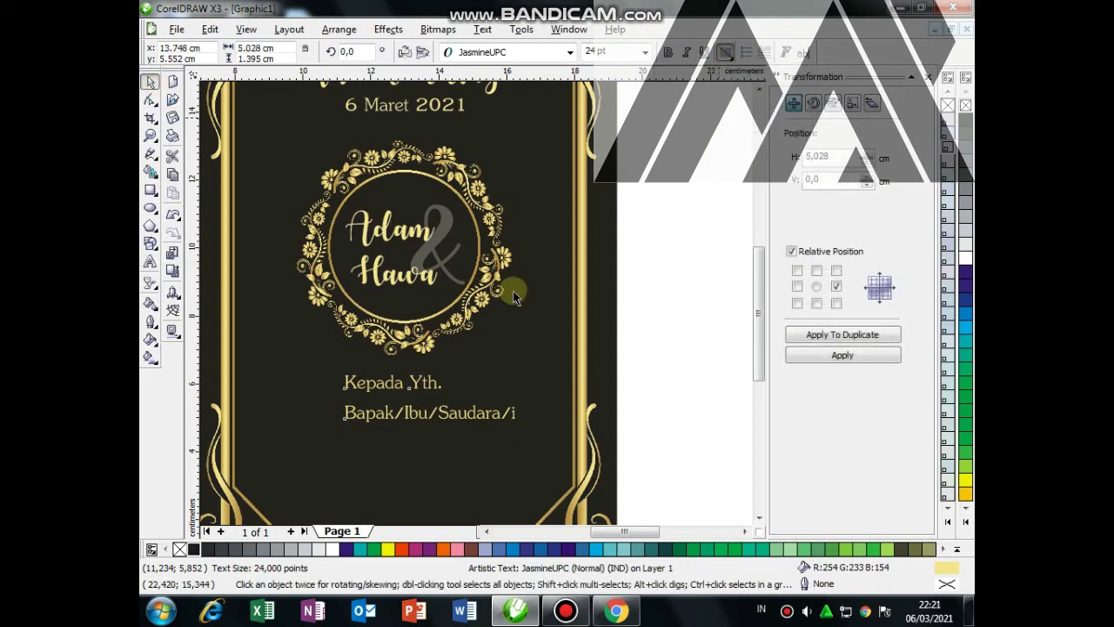
{"action": "left_click", "coordinate": [645, 53]}
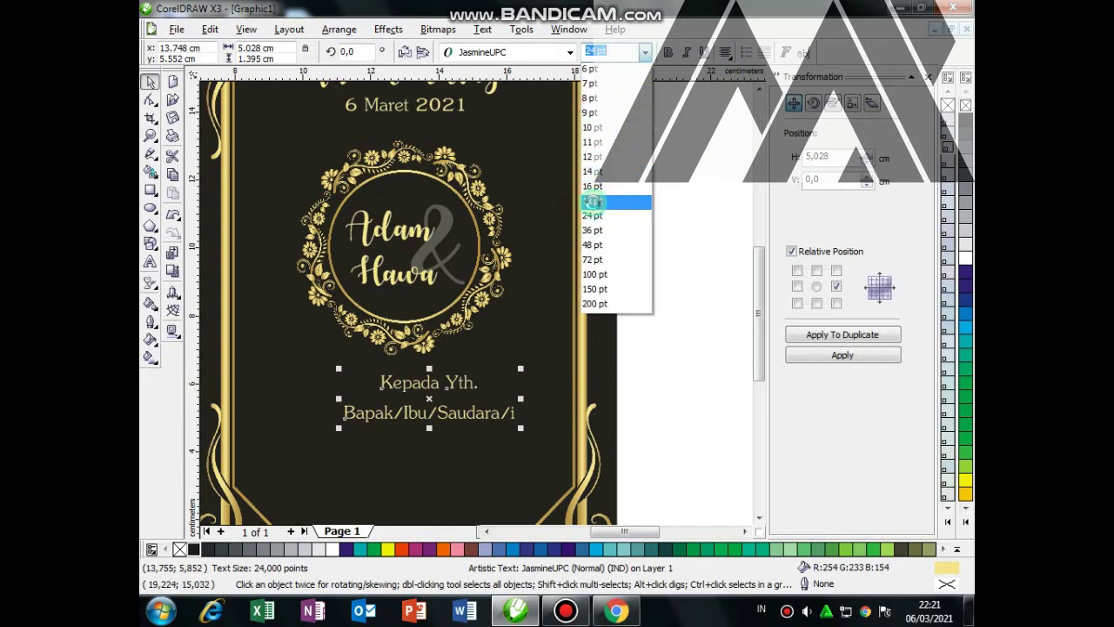
{"action": "left_click", "coordinate": [595, 207]}
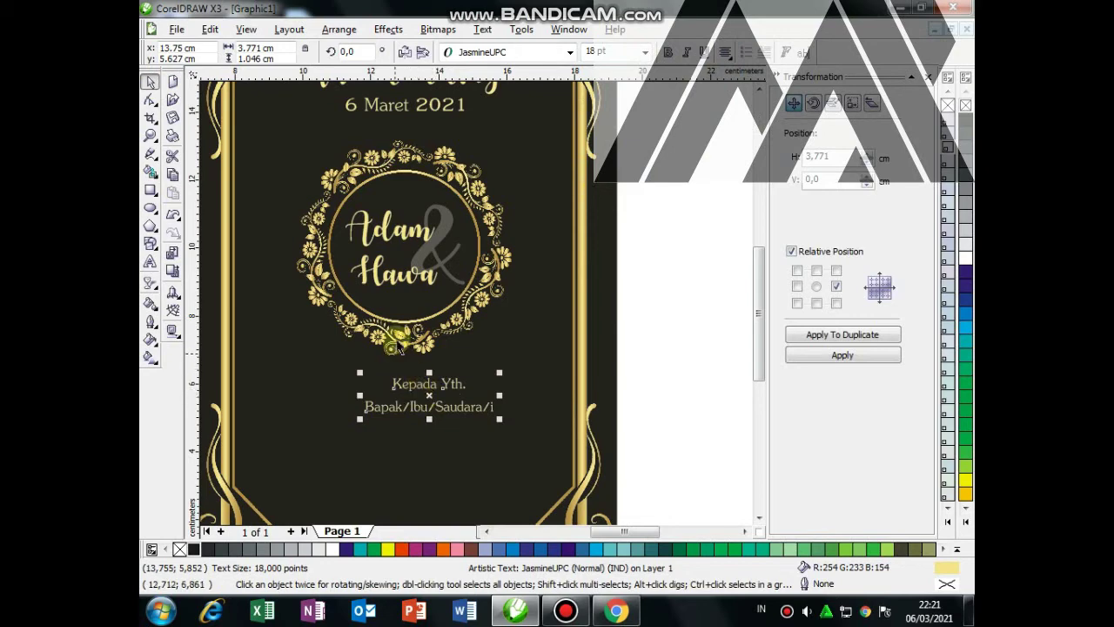
Step: Centre the note horizontally under the wreath
{"action": "left_click", "coordinate": [396, 339], "text": "shift"}
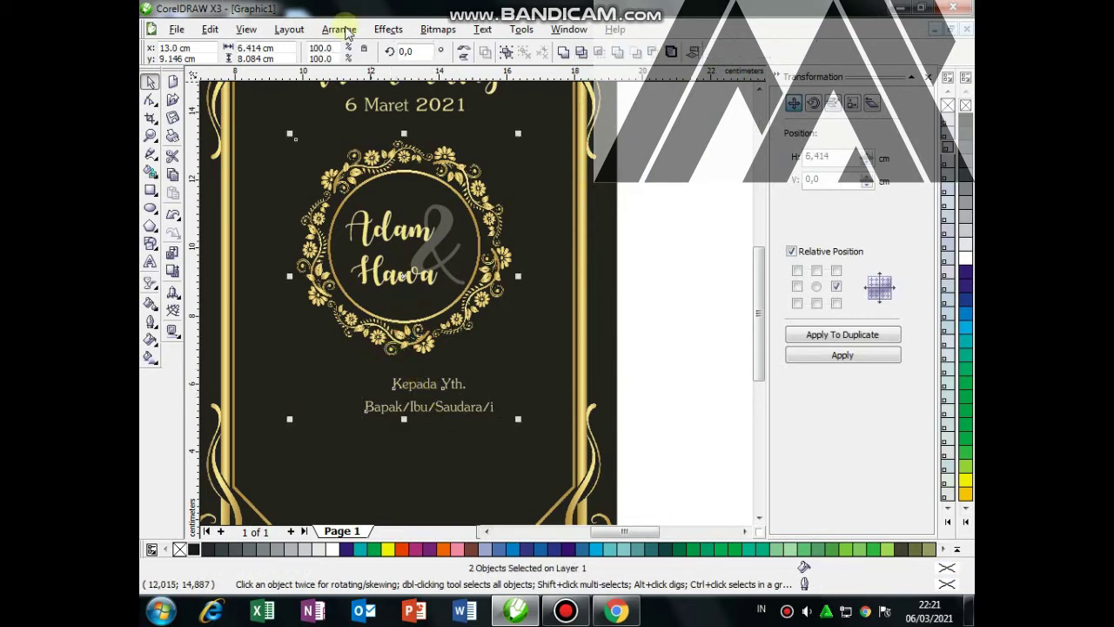
{"action": "left_click", "coordinate": [339, 28]}
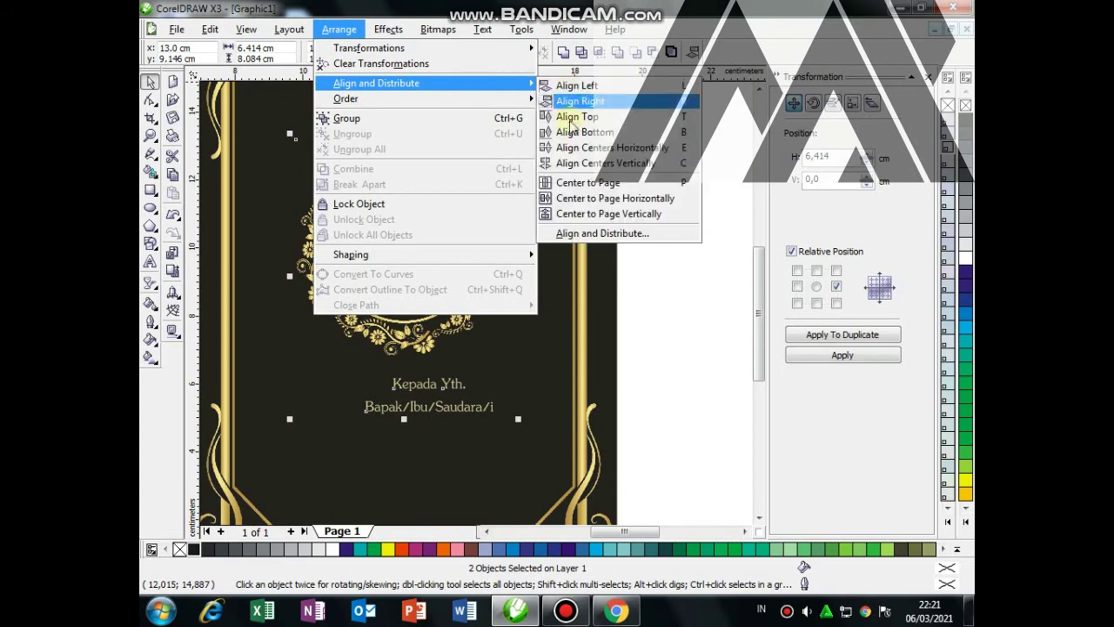
{"action": "mouse_move", "coordinate": [376, 82]}
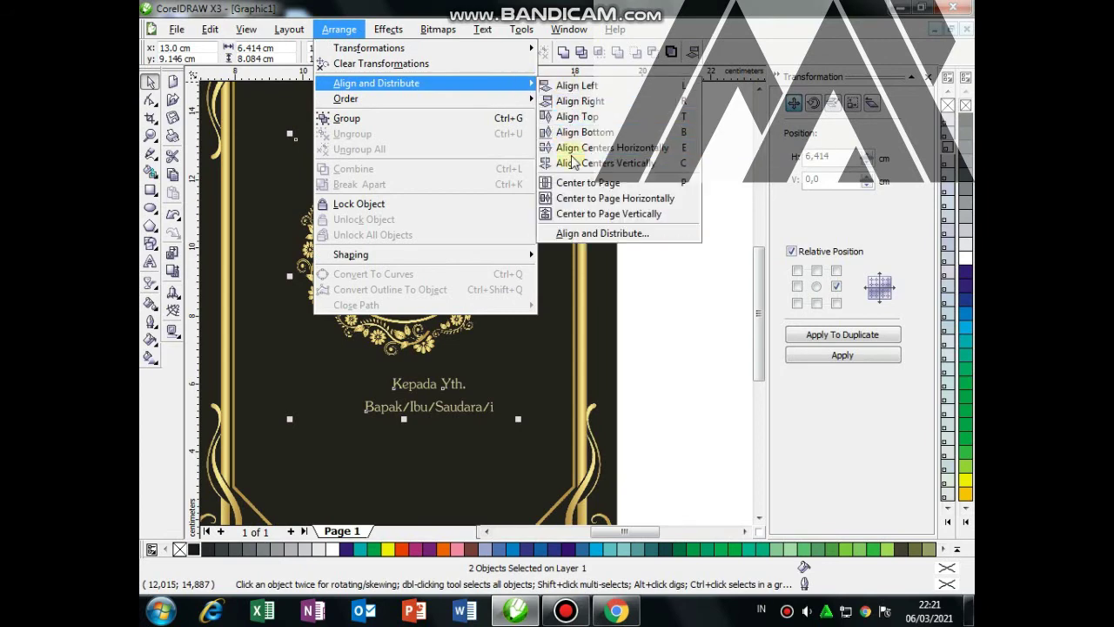
{"action": "left_click", "coordinate": [563, 164]}
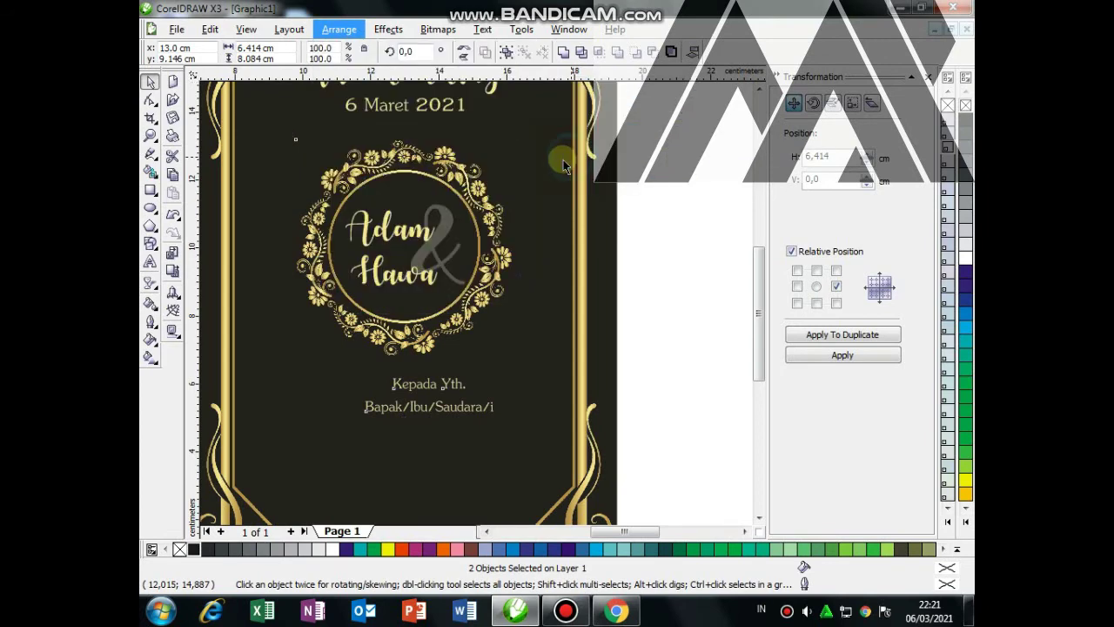
{"action": "left_click", "coordinate": [634, 253]}
Step: Shrink the Adam & Hawa wreath to about 5.9 cm and raise the Kepada Yth. greeting beneath it
{"action": "scroll", "coordinate": [478, 310], "scroll_direction": "down", "scroll_amount": 2}
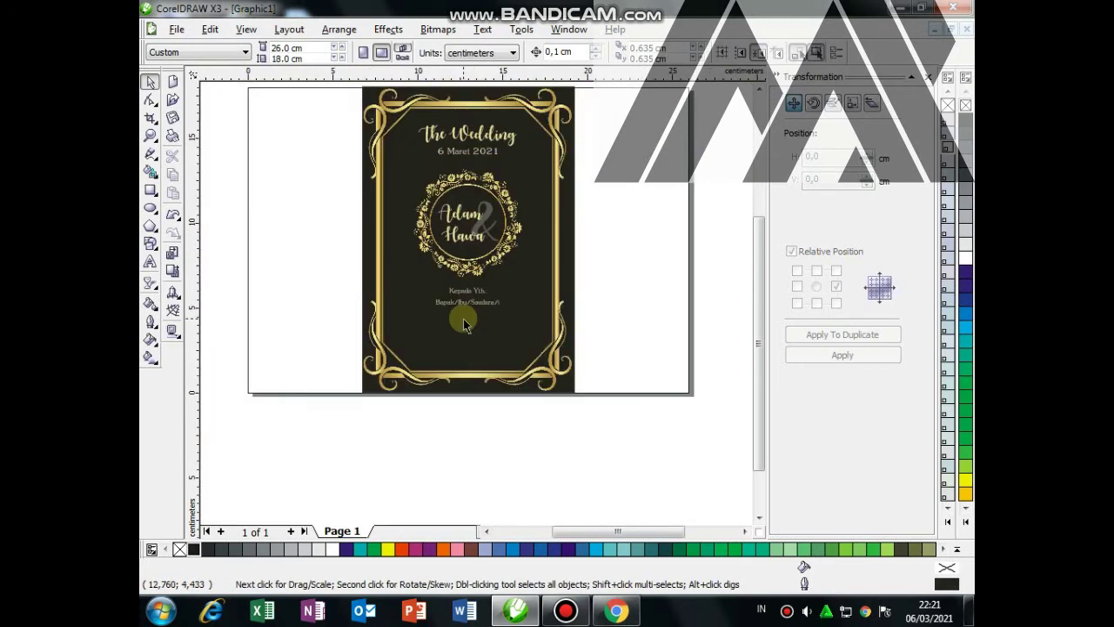
{"action": "scroll", "coordinate": [472, 308], "scroll_direction": "up", "scroll_amount": 2}
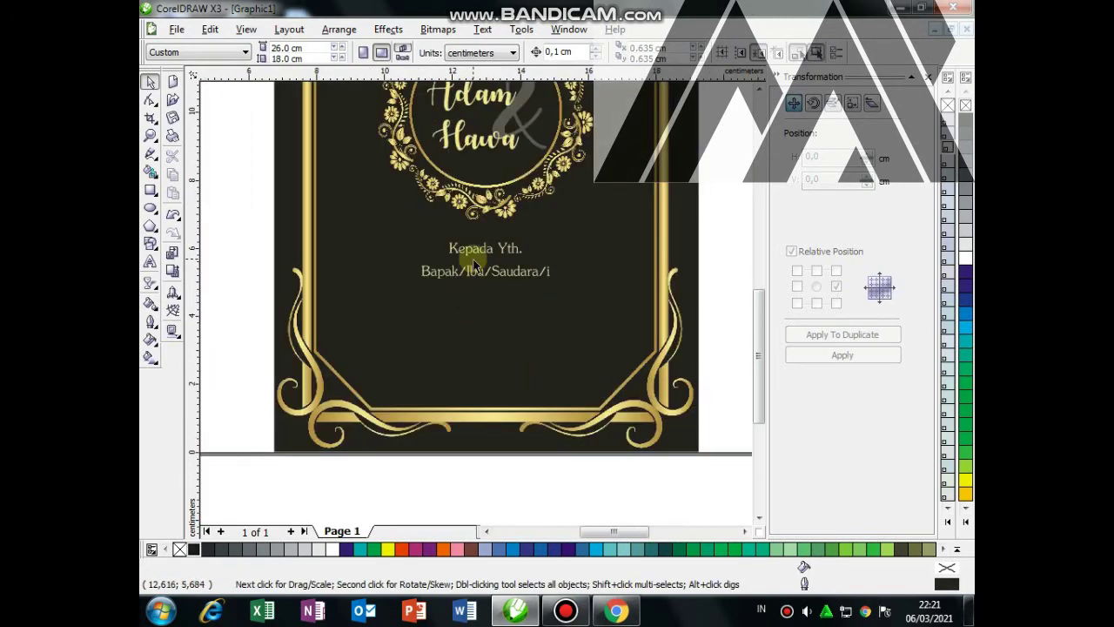
{"action": "scroll", "coordinate": [479, 296], "scroll_direction": "down", "scroll_amount": 2}
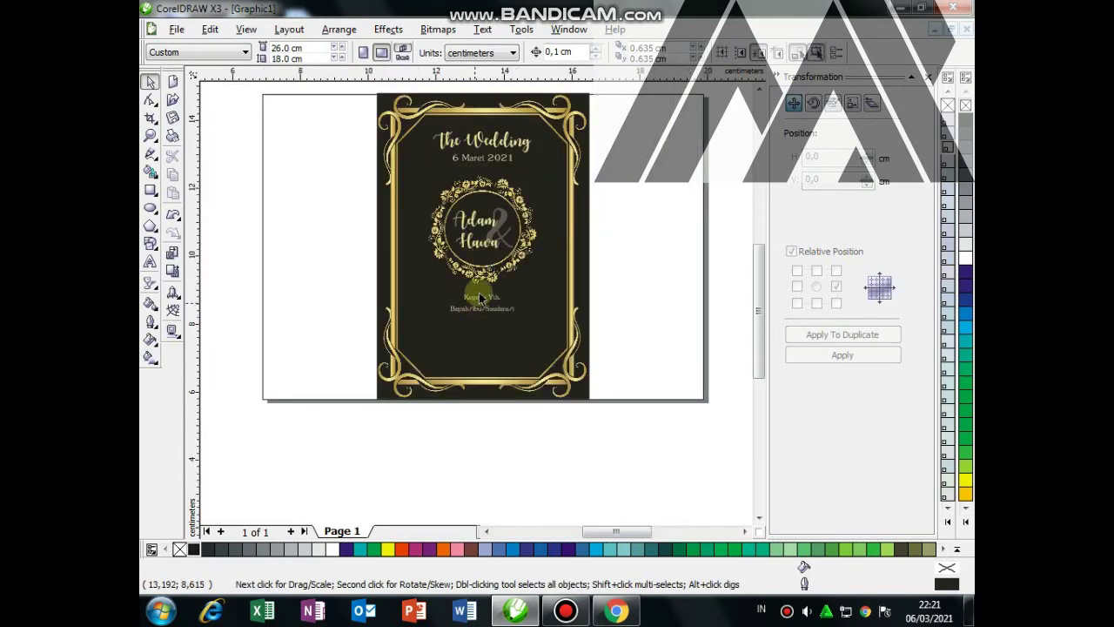
{"action": "scroll", "coordinate": [479, 296], "scroll_direction": "up", "scroll_amount": 2}
{"action": "mouse_move", "coordinate": [231, 135]}
{"action": "left_mouse_down"}
{"action": "mouse_move", "coordinate": [625, 328]}
{"action": "mouse_move", "coordinate": [622, 375]}
{"action": "left_mouse_up"}
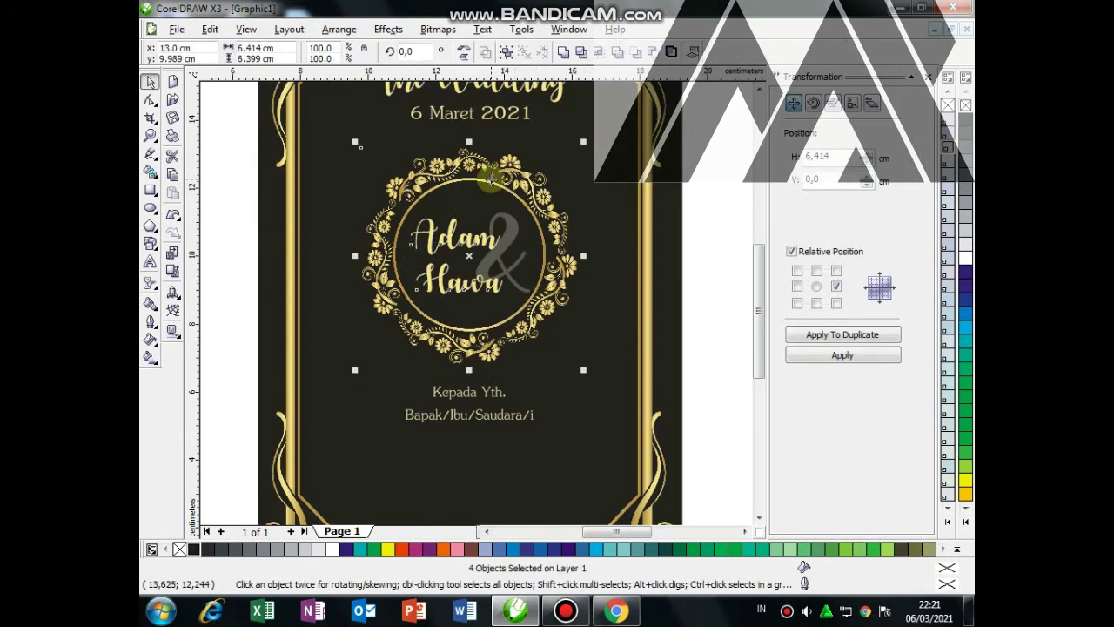
{"action": "key", "text": "Up"}
{"action": "key", "text": "Up"}
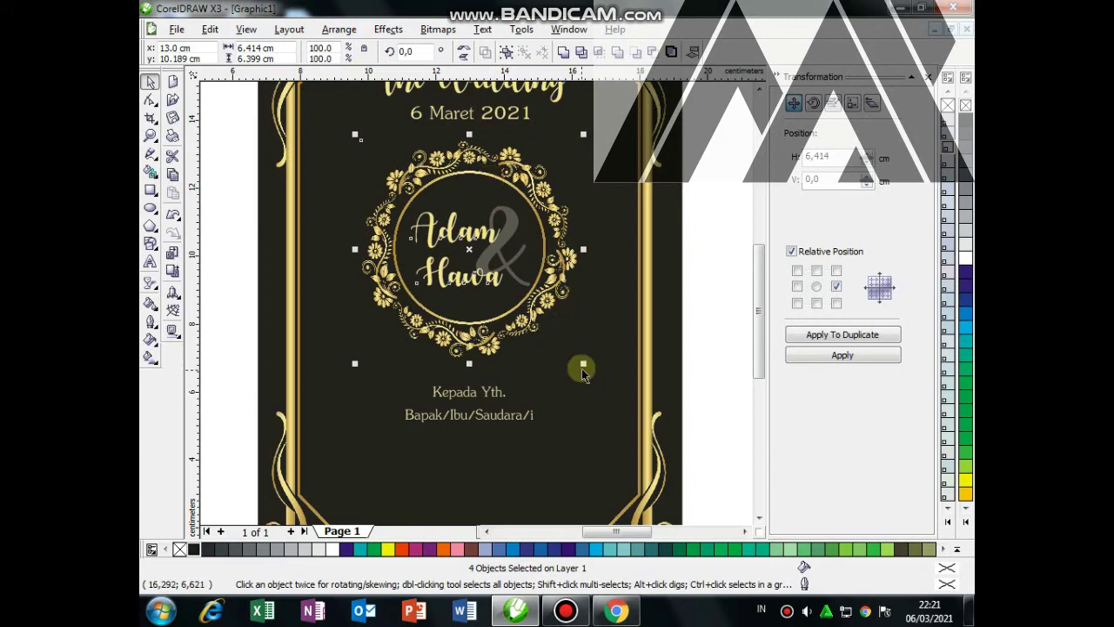
{"action": "left_click_drag", "start_coordinate": [580, 364], "coordinate": [578, 355]}
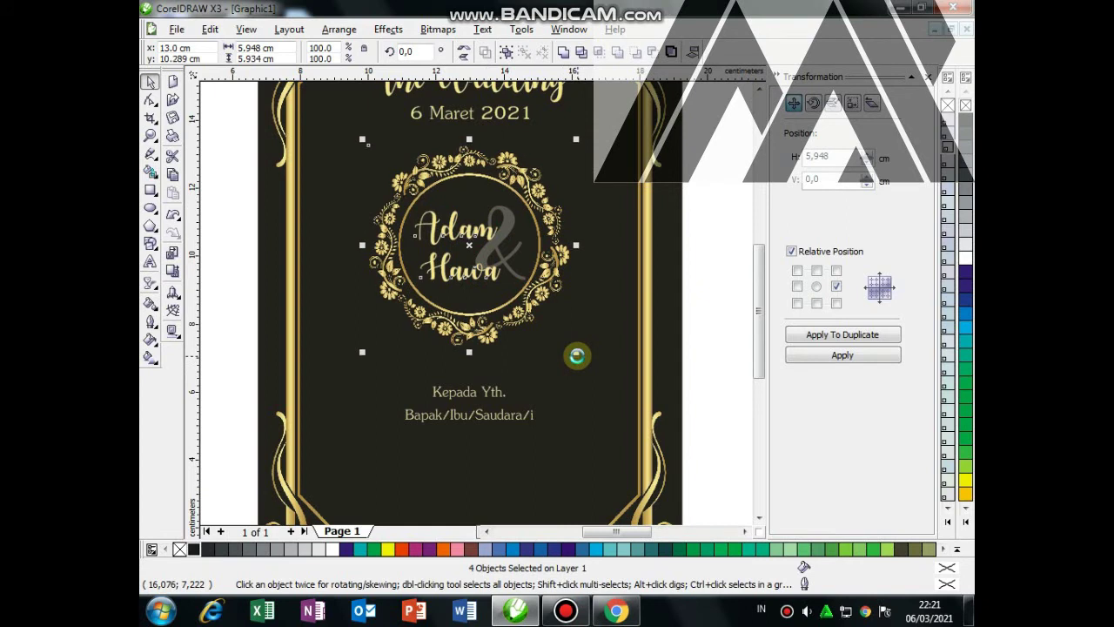
{"action": "left_click", "coordinate": [494, 421]}
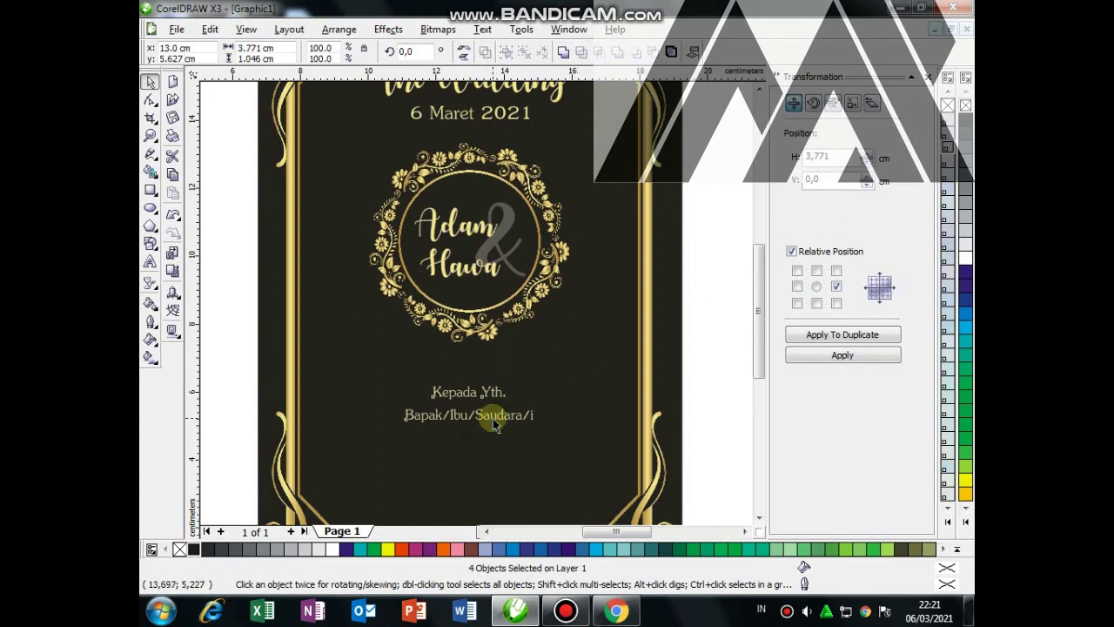
{"action": "left_click_drag", "start_coordinate": [493, 421], "coordinate": [492, 394]}
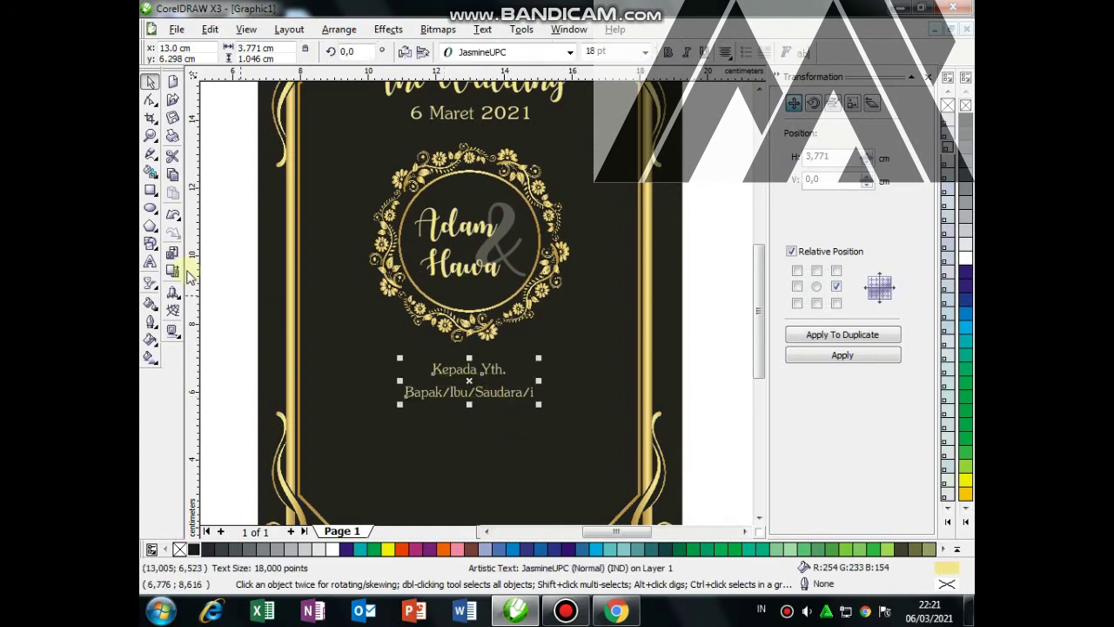
Step: Draw a rectangle below the greeting text
{"action": "left_click", "coordinate": [151, 189]}
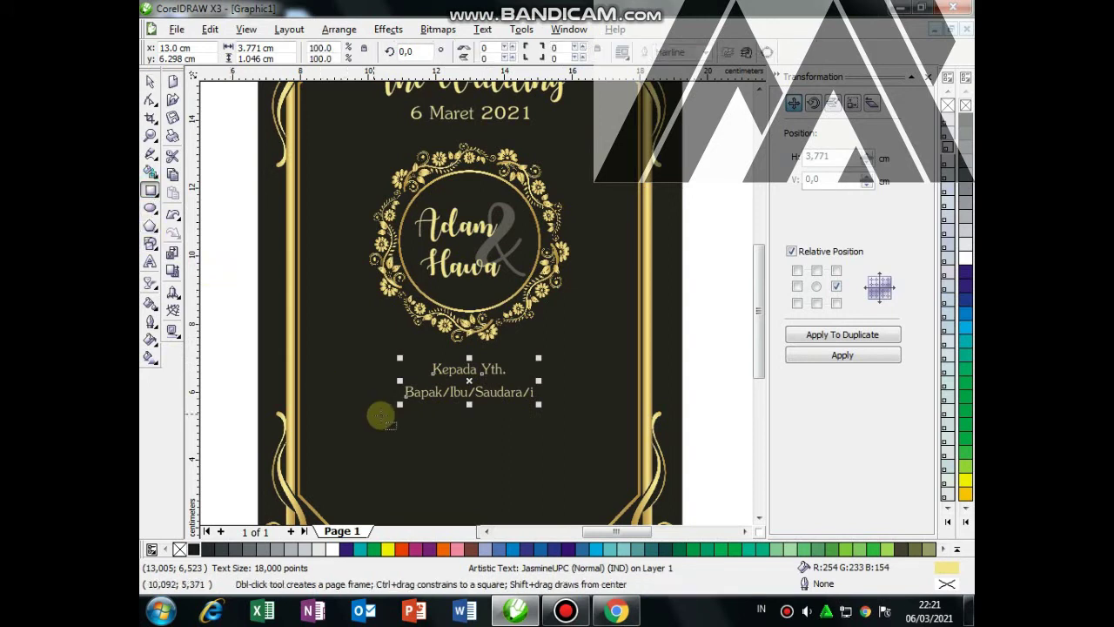
{"action": "left_click_drag", "start_coordinate": [371, 426], "coordinate": [553, 498]}
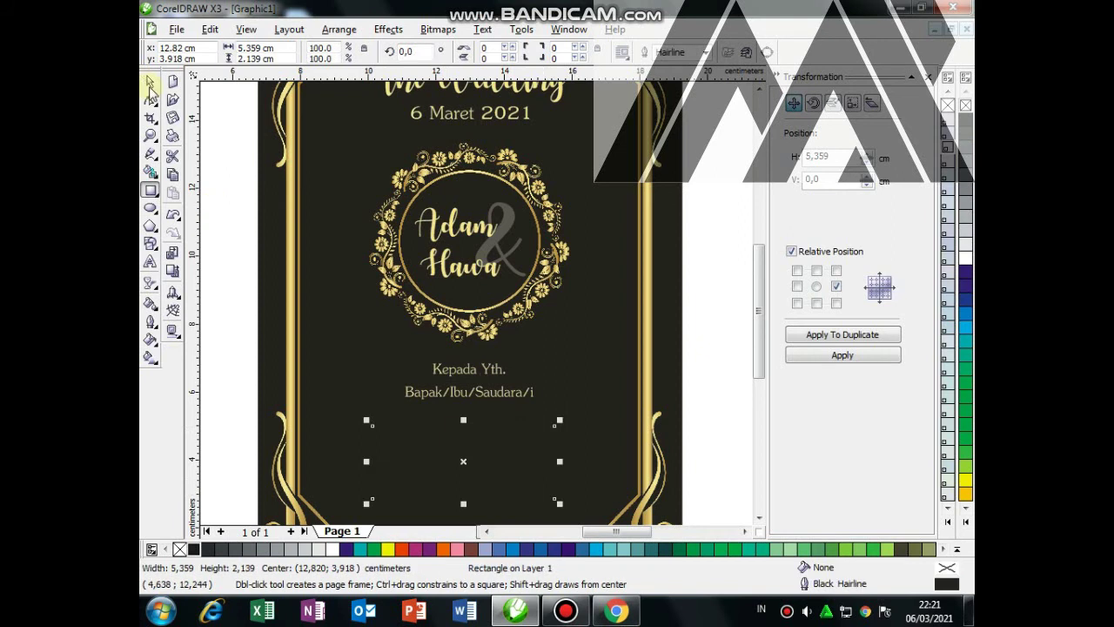
{"action": "left_click", "coordinate": [150, 83]}
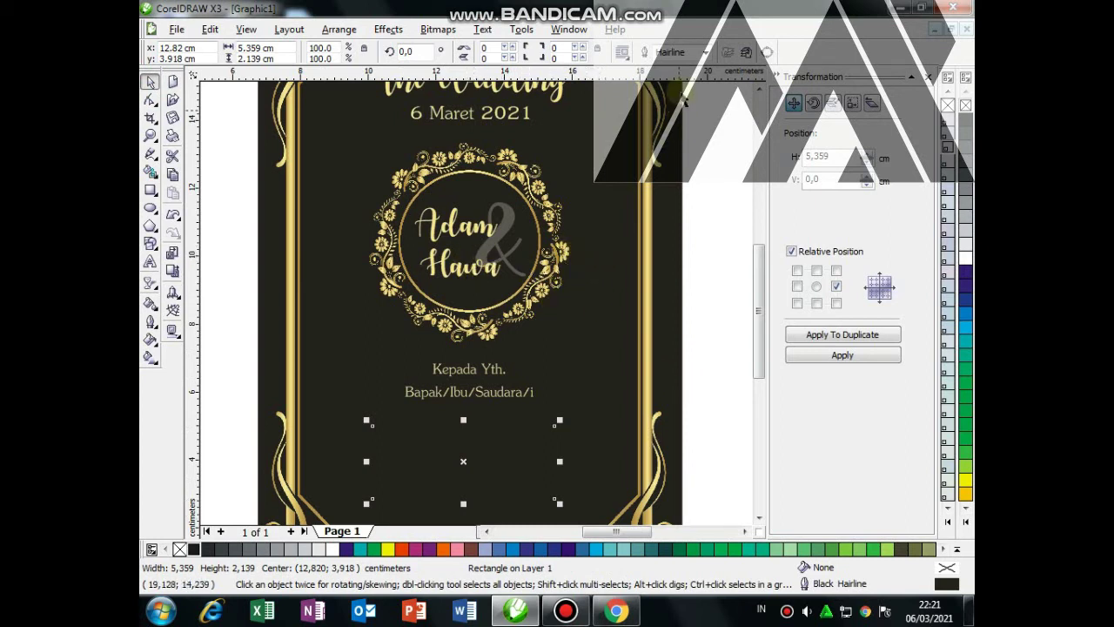
Step: Sample the pale gold (R254 G233 B154) from the design and add it to the colour palette
{"action": "left_click", "coordinate": [151, 282]}
{"action": "left_click", "coordinate": [150, 307]}
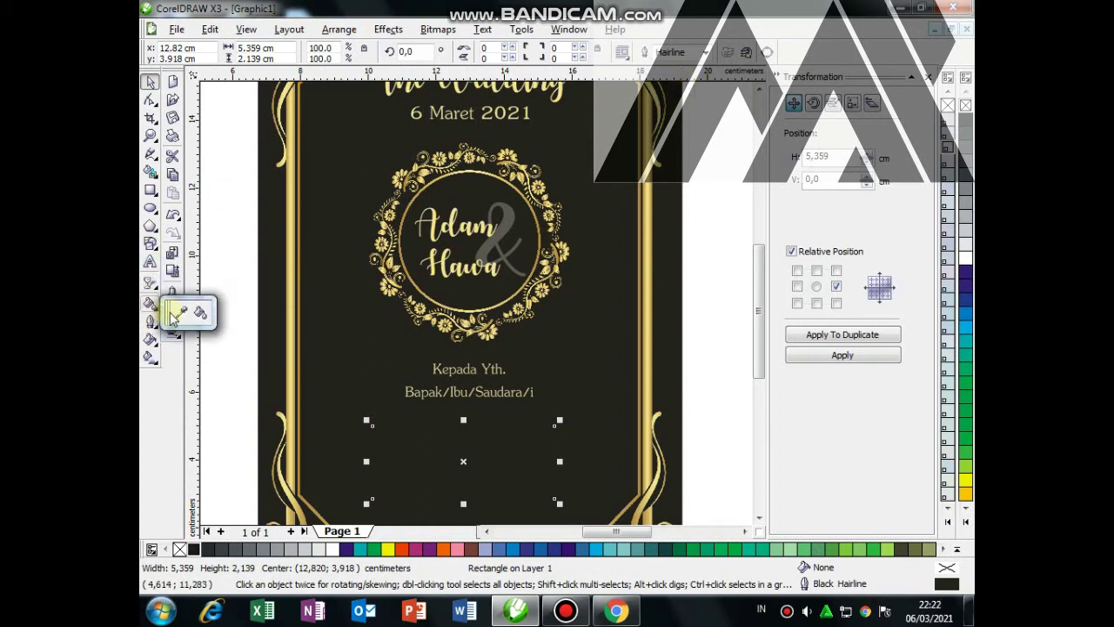
{"action": "left_click", "coordinate": [184, 312]}
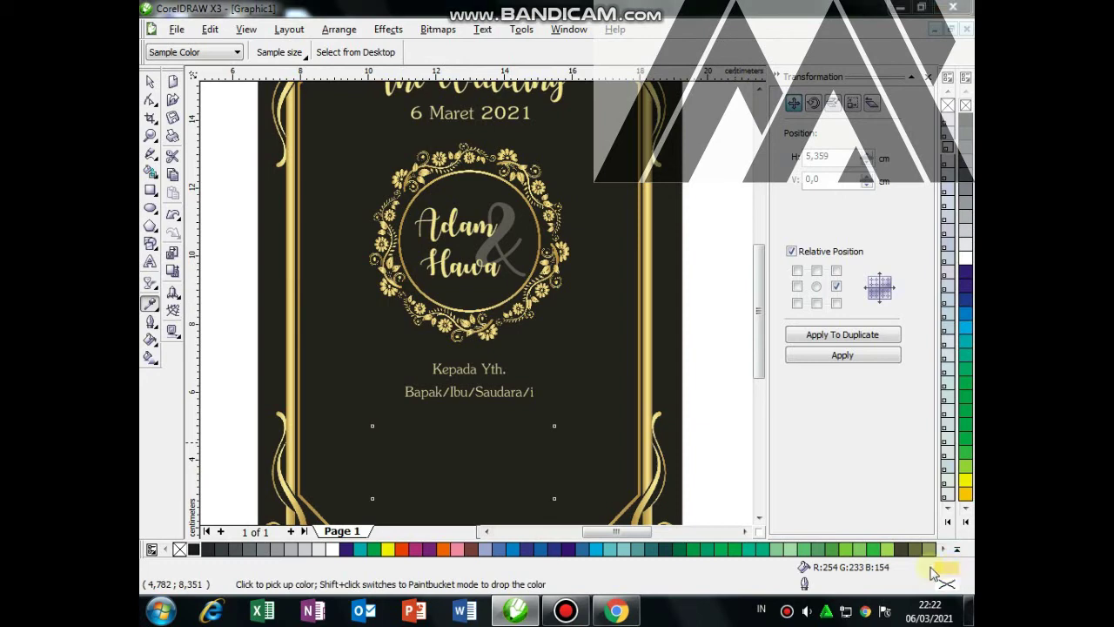
{"action": "double_click", "coordinate": [938, 571]}
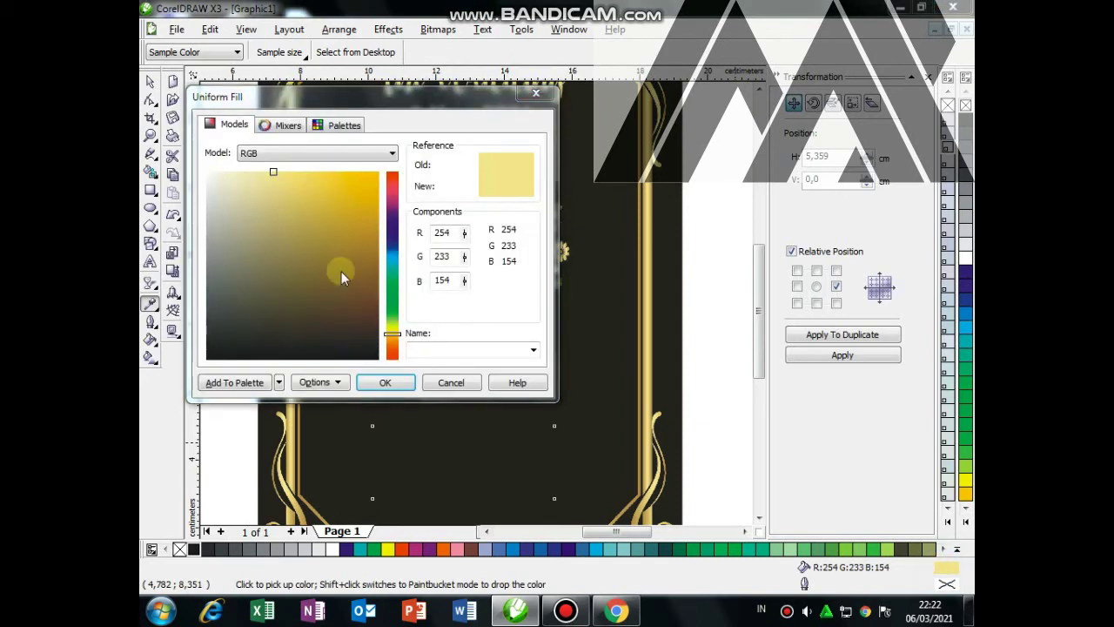
{"action": "left_click", "coordinate": [257, 387]}
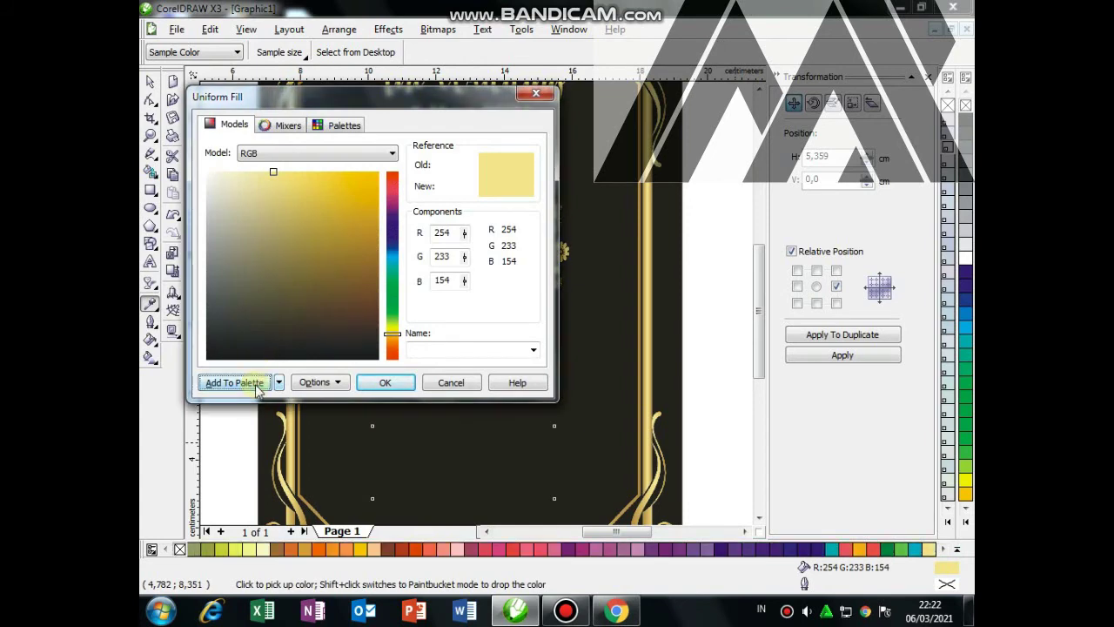
{"action": "left_click", "coordinate": [407, 383]}
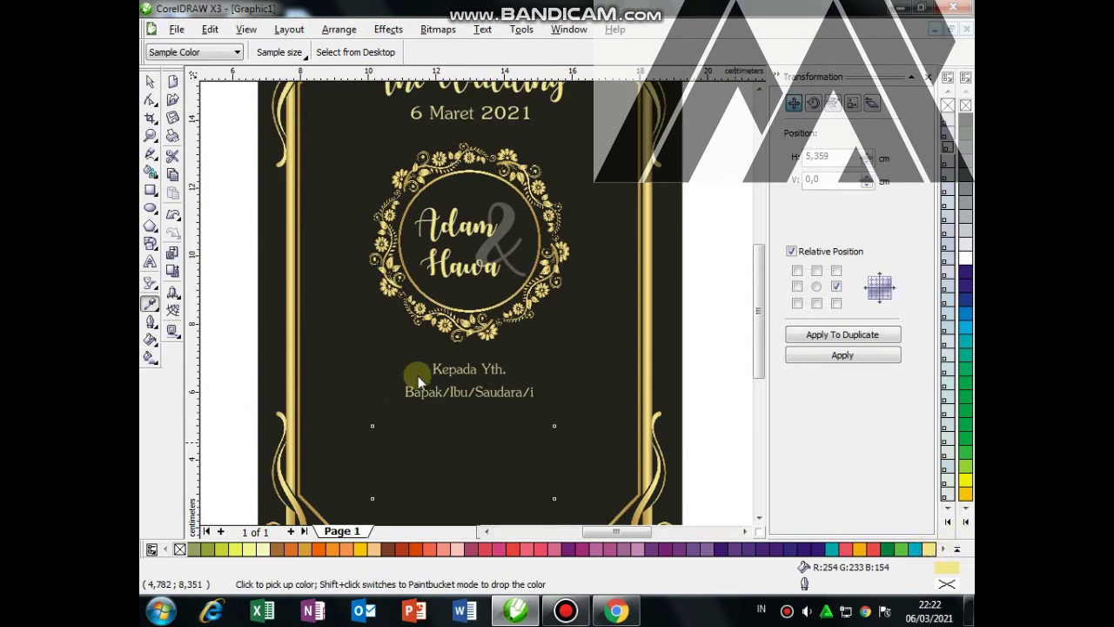
Step: Give the rectangle a pale gold outline and enter its 6 × 3 cm size
{"action": "left_click", "coordinate": [481, 454]}
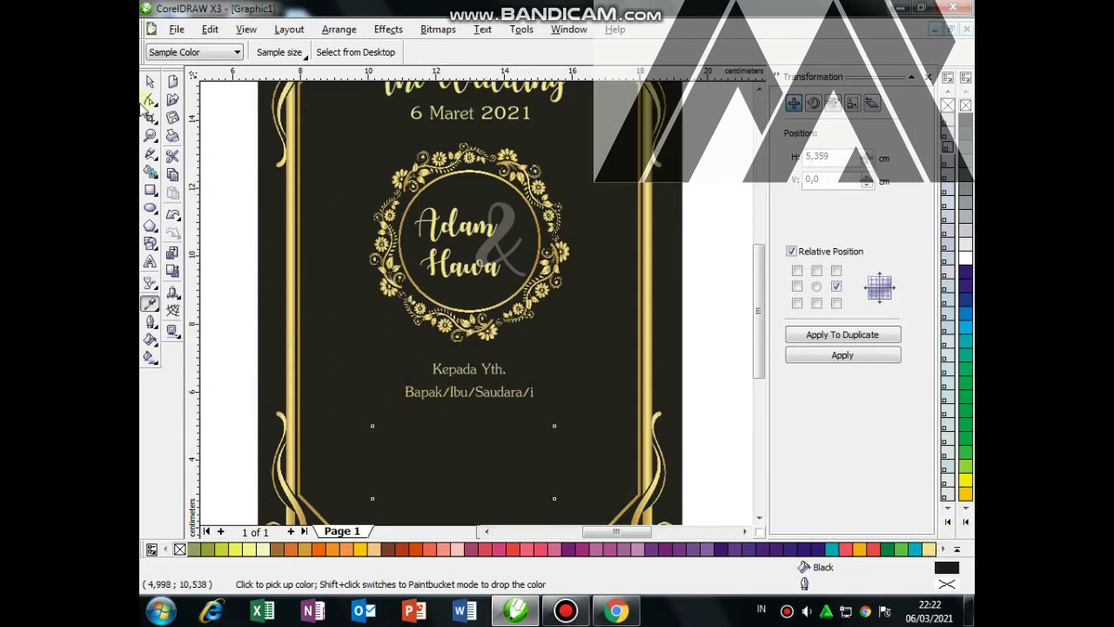
{"action": "left_click", "coordinate": [151, 82]}
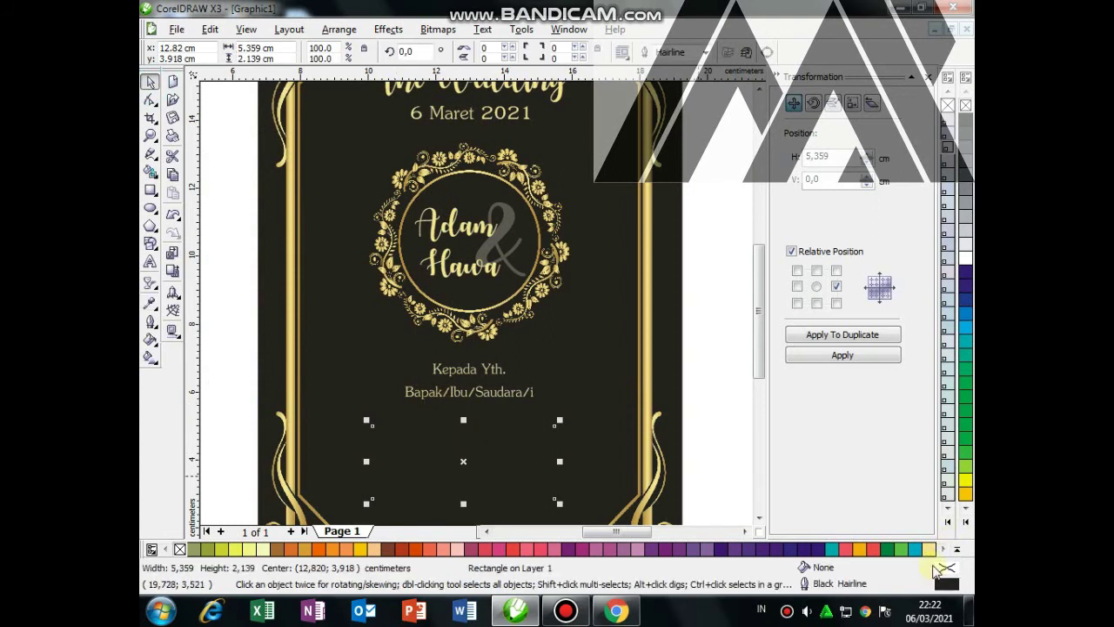
{"action": "right_click", "coordinate": [933, 550]}
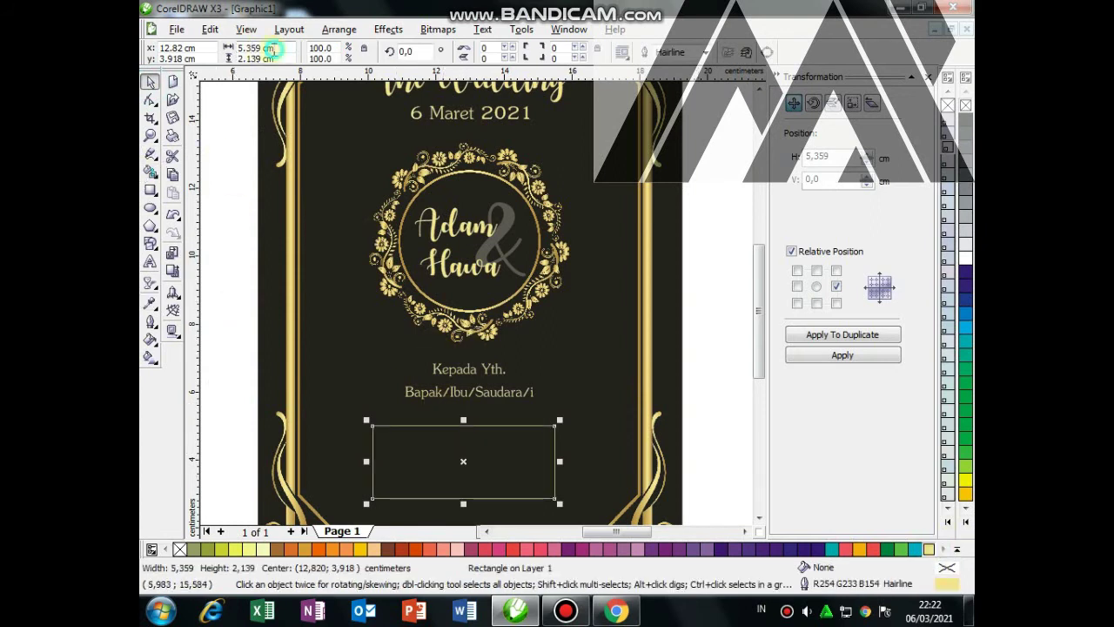
{"action": "type", "text": "6"}
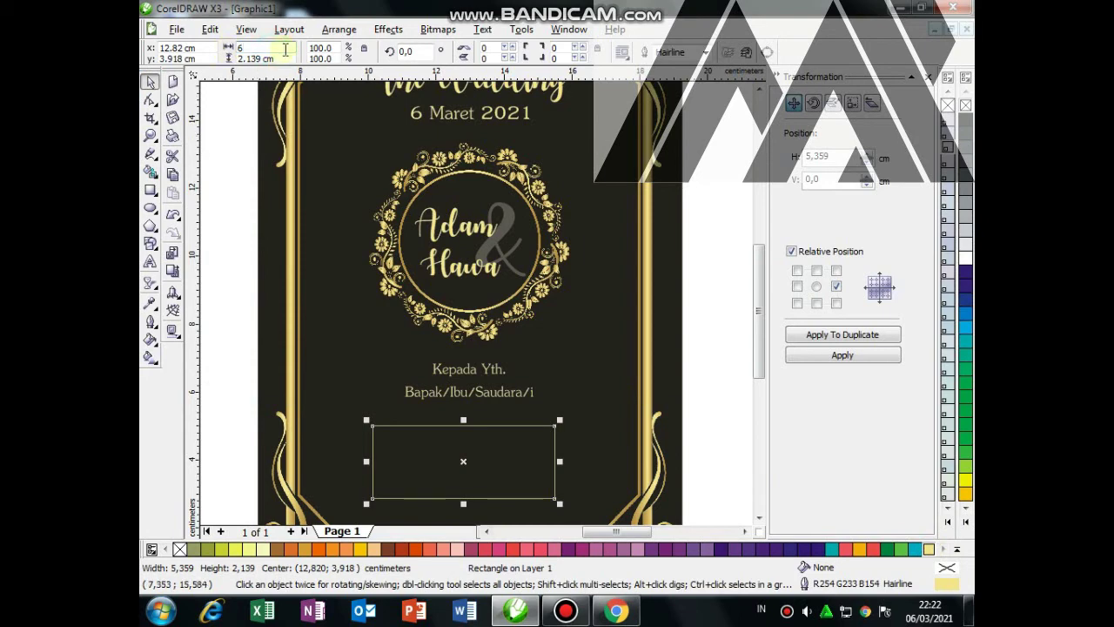
{"action": "type", "text": "3"}
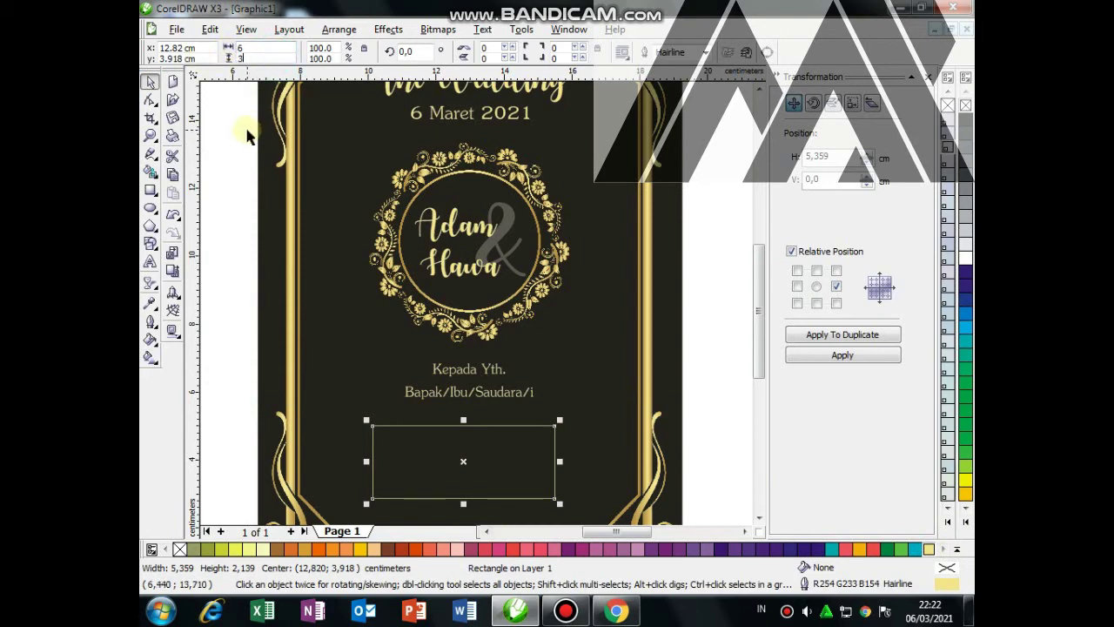
Step: Apply the 6 × 3 cm size to the gold-outlined rectangle
{"action": "key", "text": "Return"}
{"action": "left_click", "coordinate": [510, 455]}
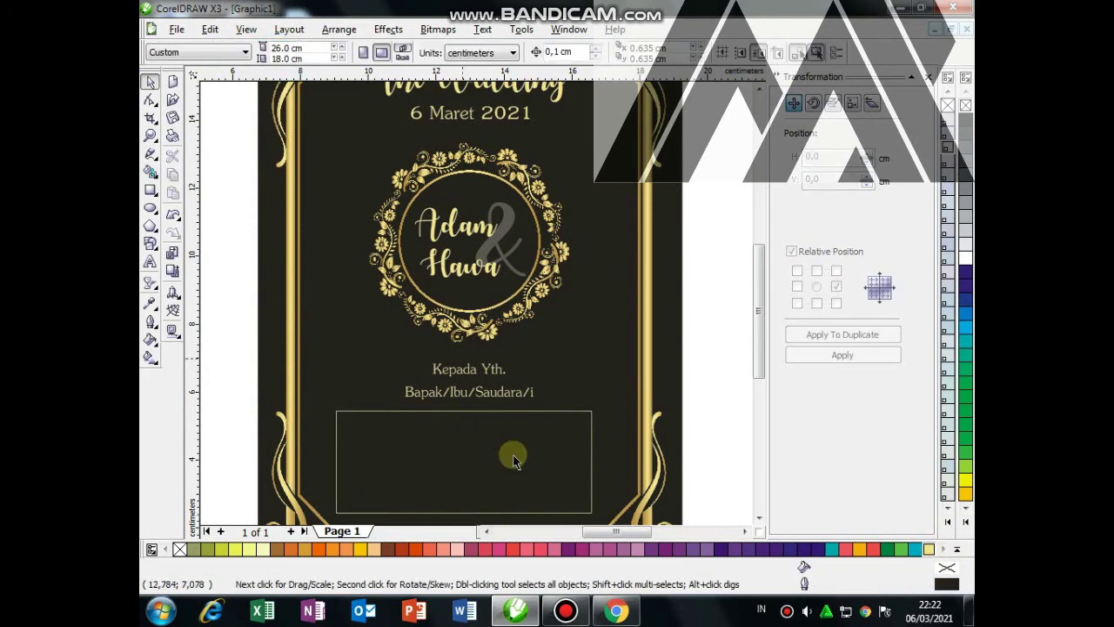
{"action": "scroll", "coordinate": [476, 306], "scroll_direction": "down", "scroll_amount": 1}
{"action": "scroll", "coordinate": [476, 306], "scroll_direction": "up", "scroll_amount": 1}
Step: Round the corners of the gold-outlined rectangle
{"action": "left_click", "coordinate": [473, 301]}
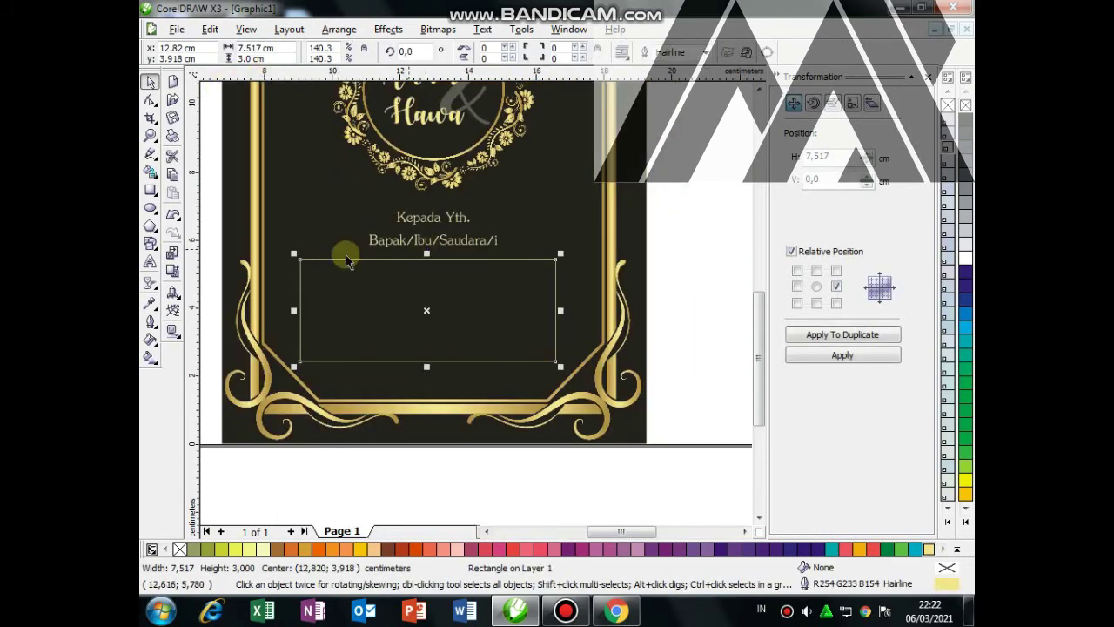
{"action": "left_click", "coordinate": [151, 101]}
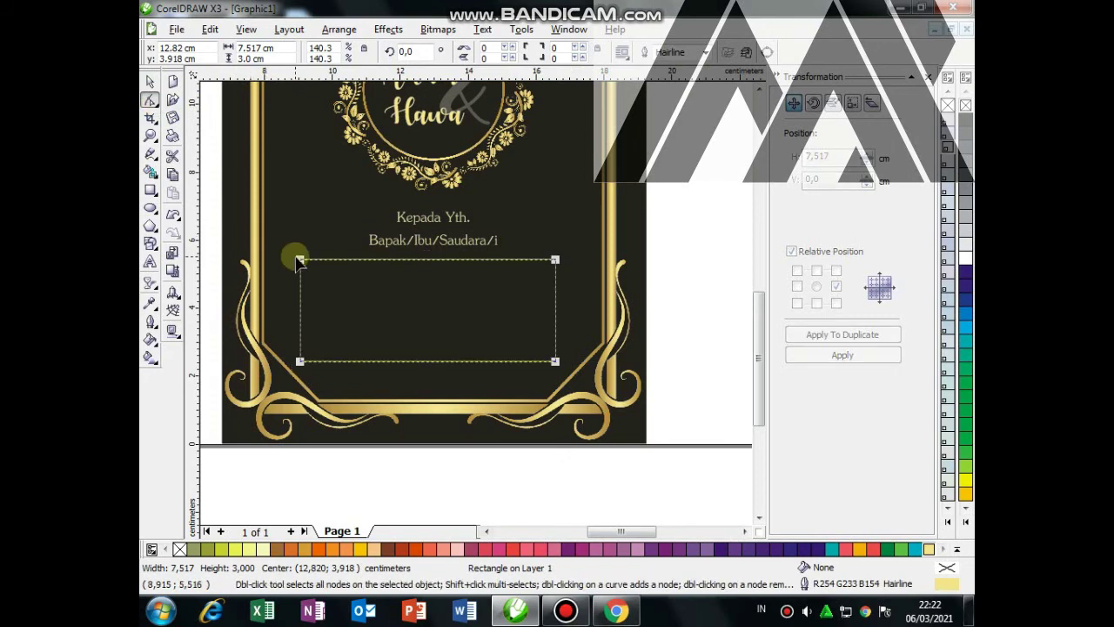
{"action": "left_click_drag", "start_coordinate": [300, 258], "coordinate": [313, 261]}
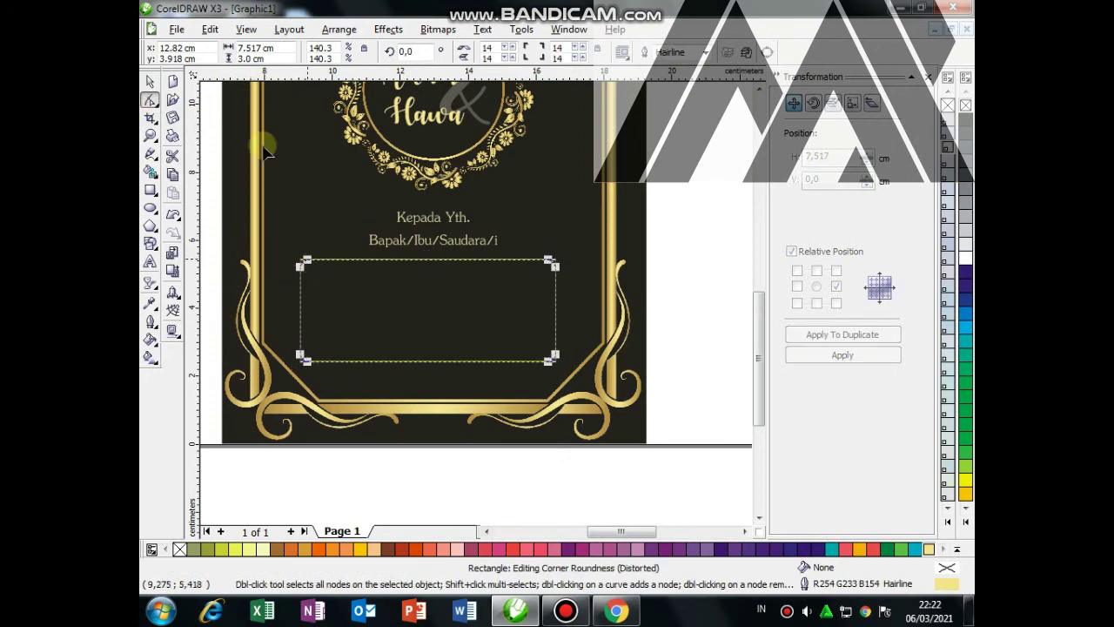
{"action": "left_click", "coordinate": [150, 83]}
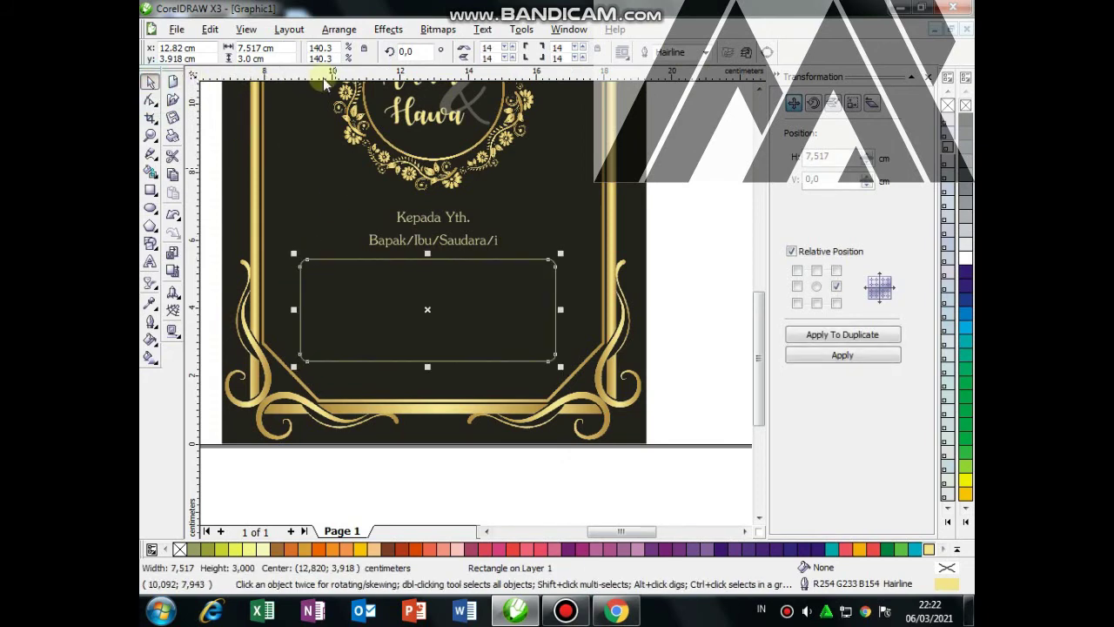
Step: Centre the rounded box horizontally under the Kepada Yth. greeting text
{"action": "left_click", "coordinate": [416, 220], "text": "shift"}
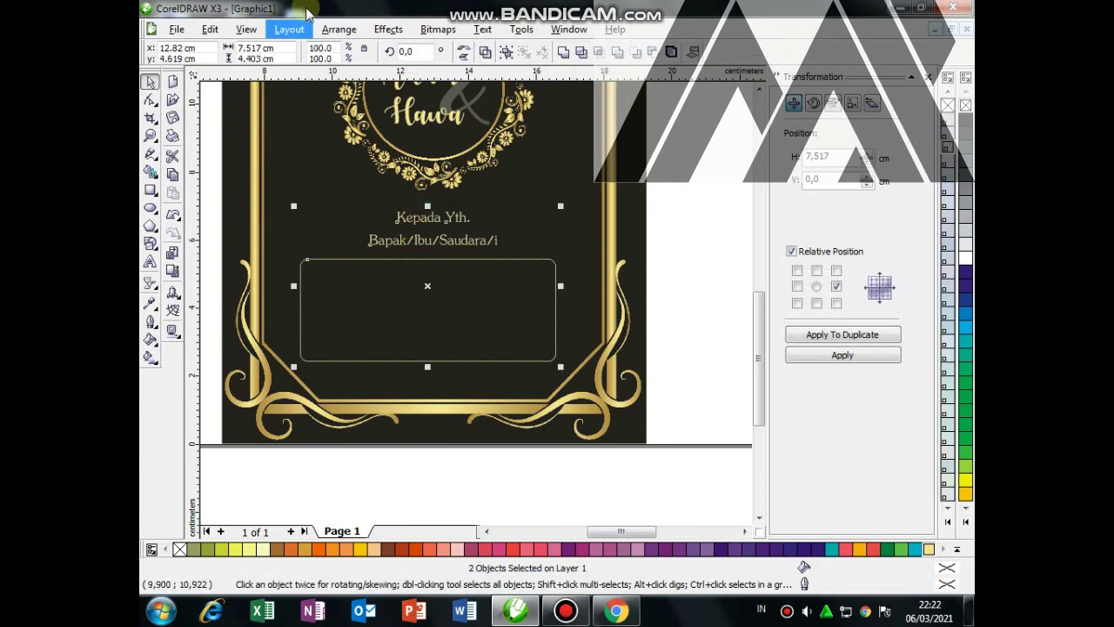
{"action": "left_click", "coordinate": [339, 29]}
{"action": "mouse_move", "coordinate": [376, 83]}
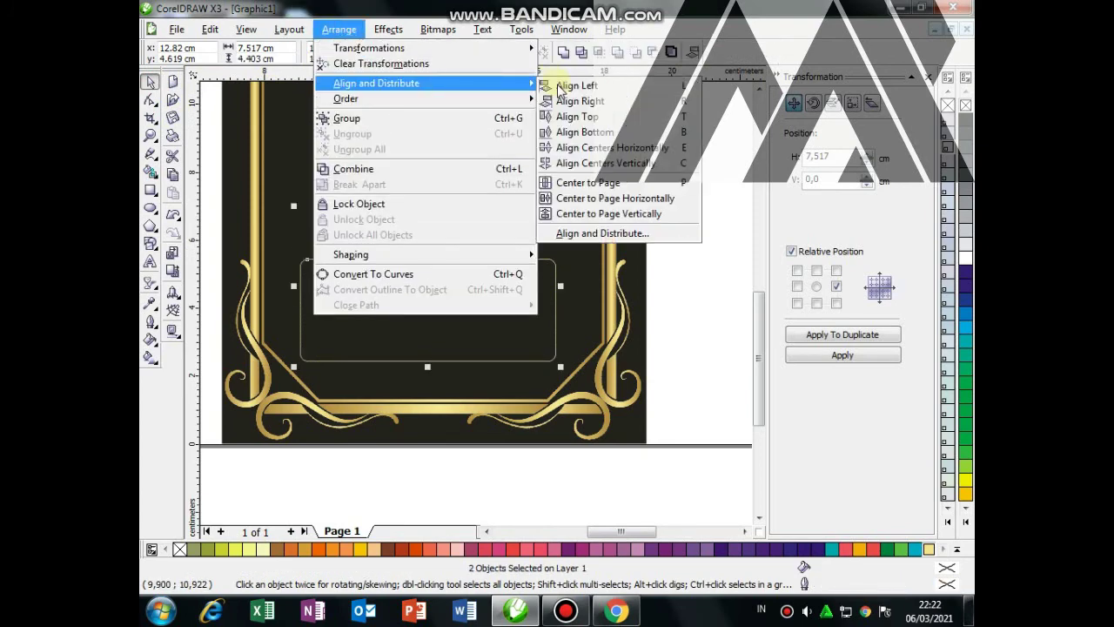
{"action": "left_click", "coordinate": [576, 165]}
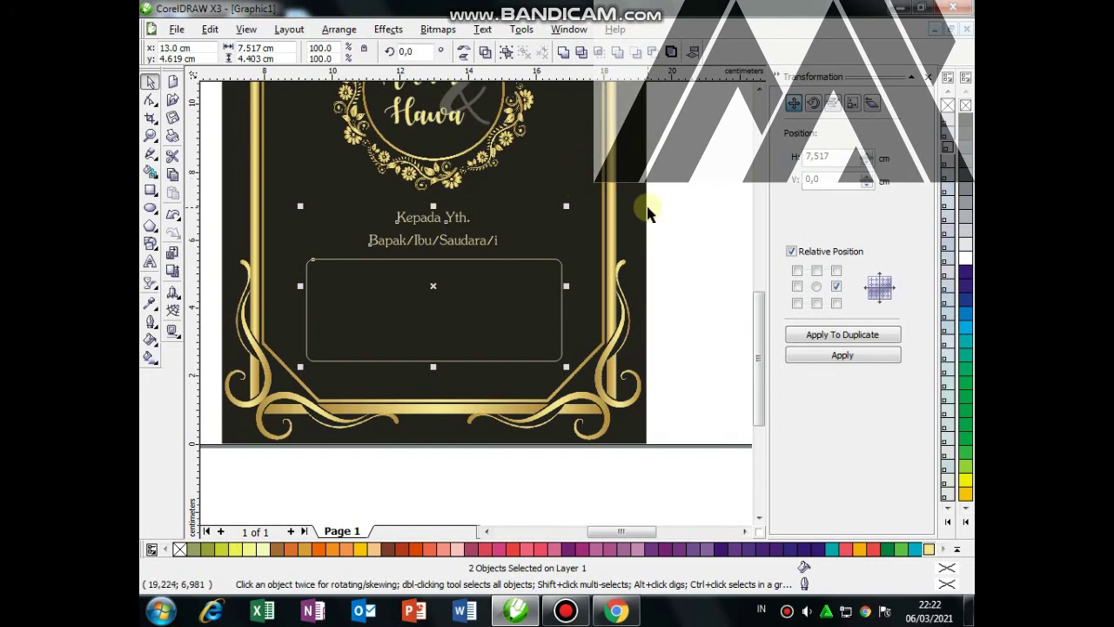
{"action": "left_click", "coordinate": [391, 317]}
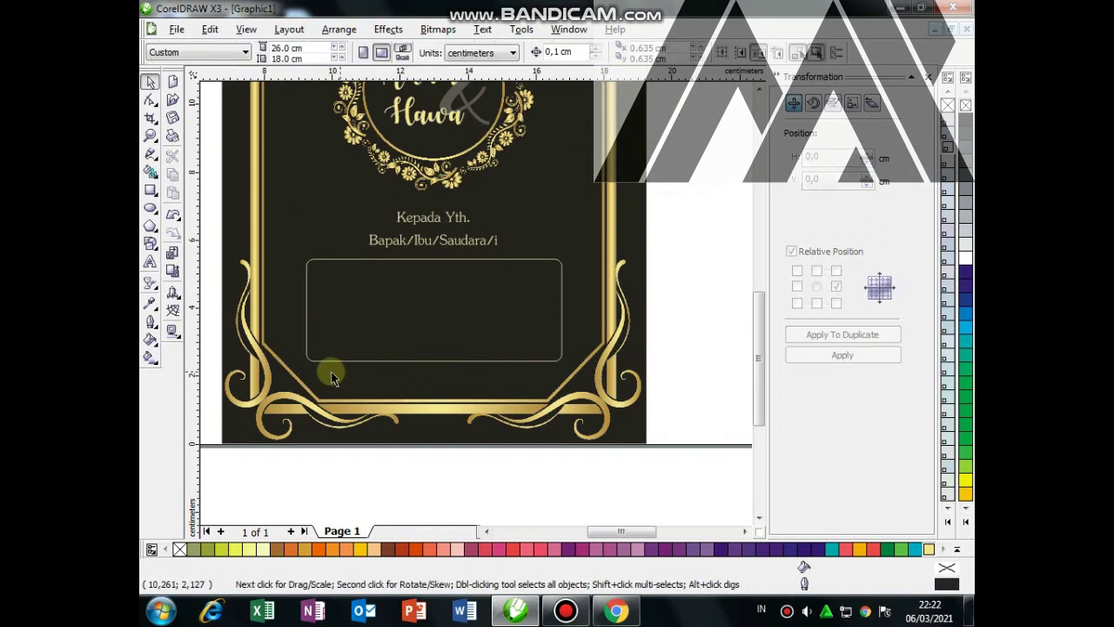
Step: Place a copy of the greeting text lower down and set it to 8 pt
{"action": "left_click_drag", "start_coordinate": [433, 218], "coordinate": [434, 363]}
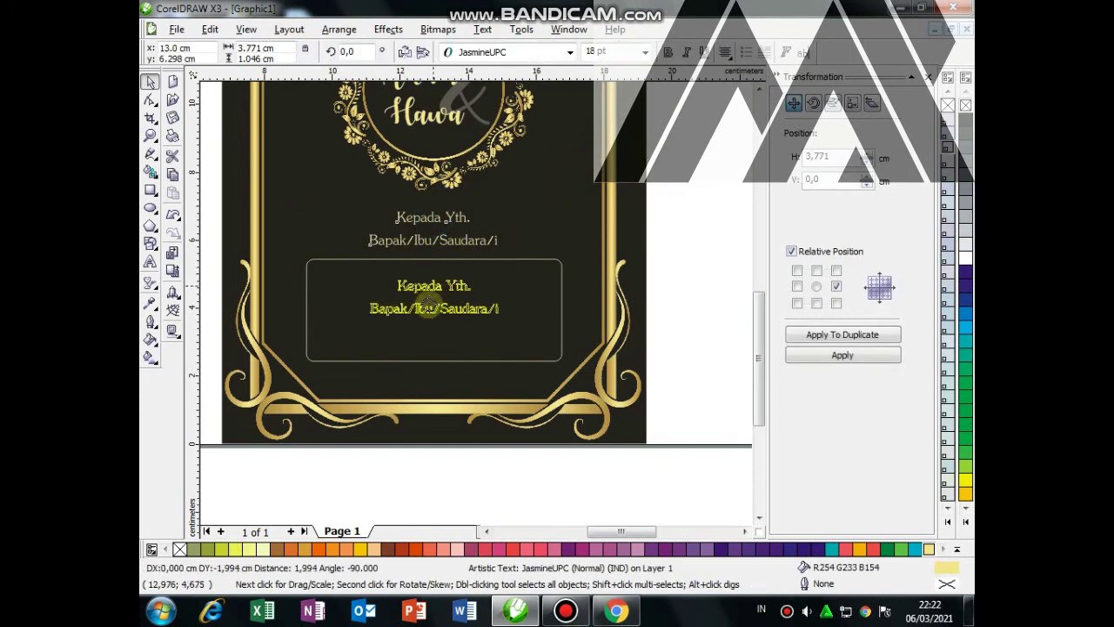
{"action": "left_click", "coordinate": [450, 391]}
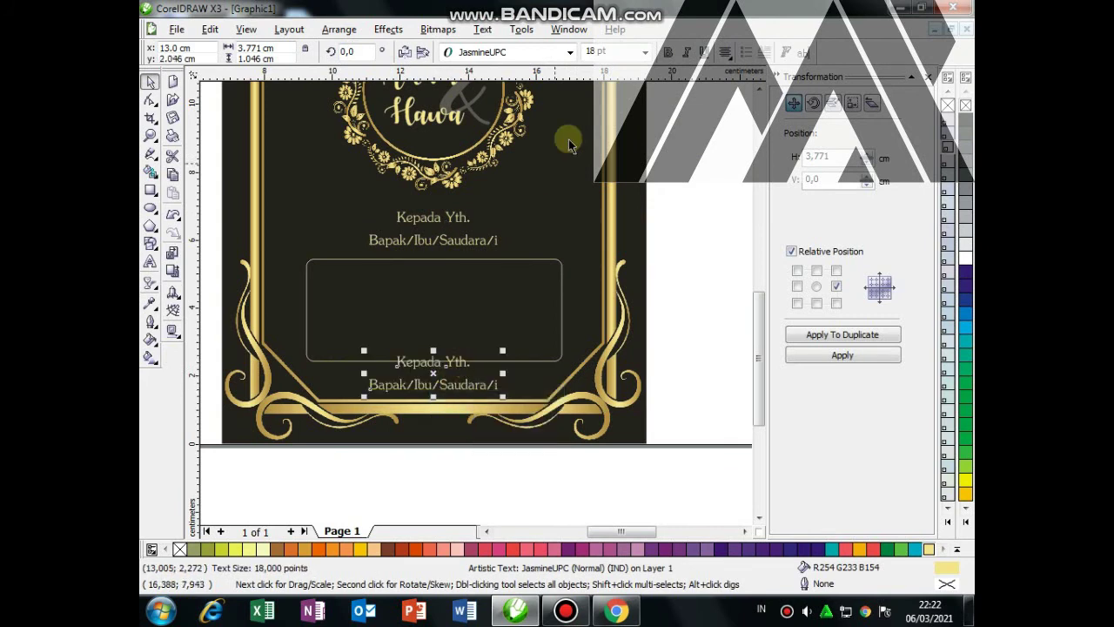
{"action": "left_click", "coordinate": [645, 52]}
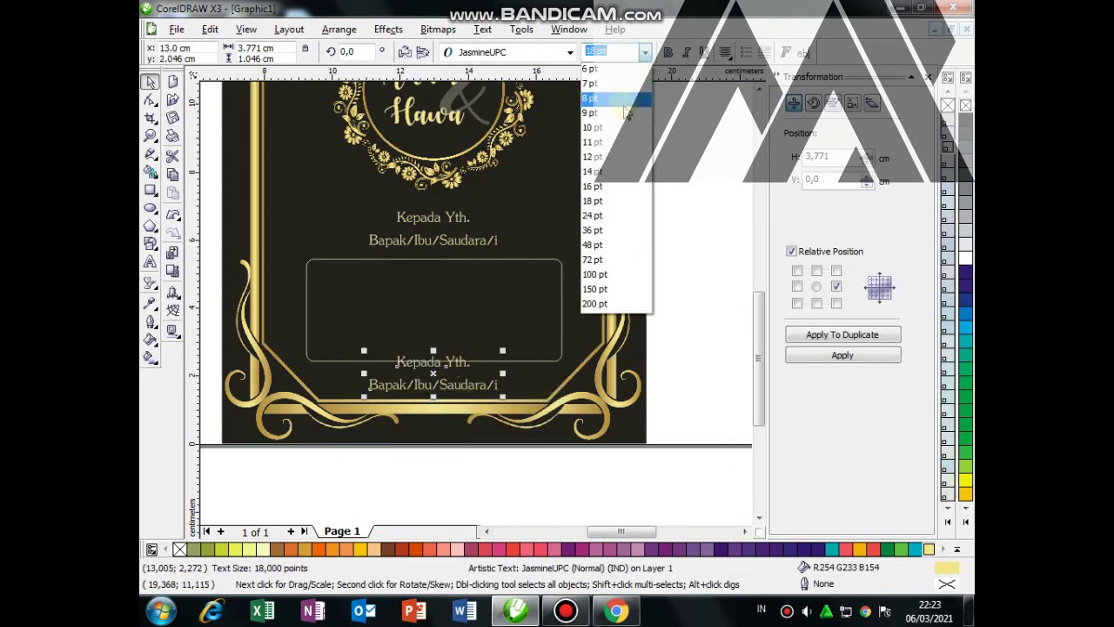
{"action": "left_click", "coordinate": [591, 83]}
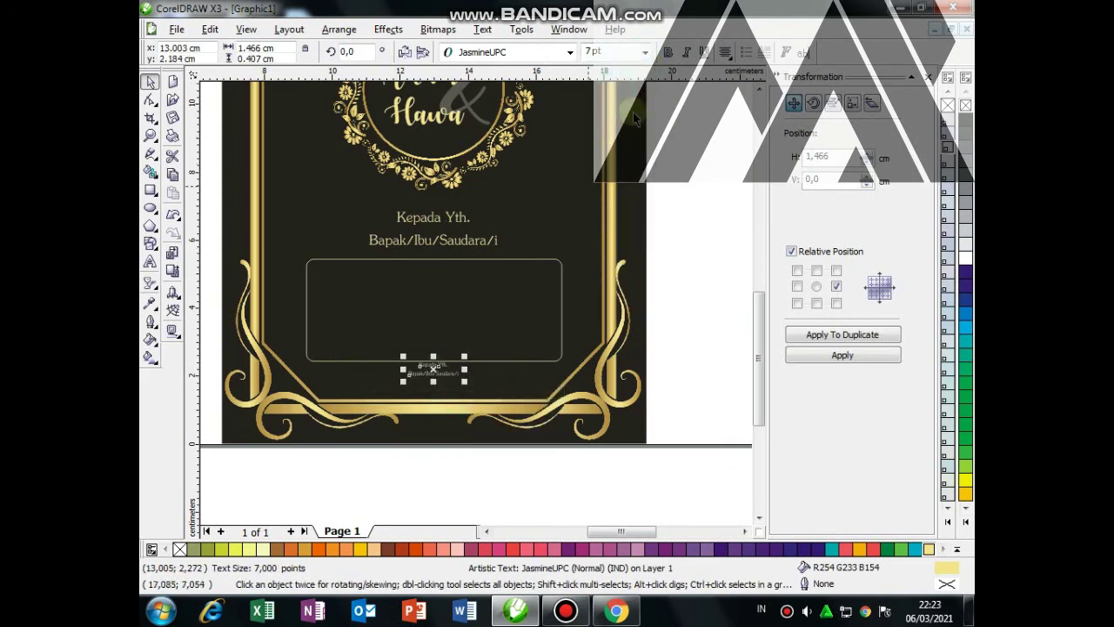
{"action": "left_click", "coordinate": [645, 52]}
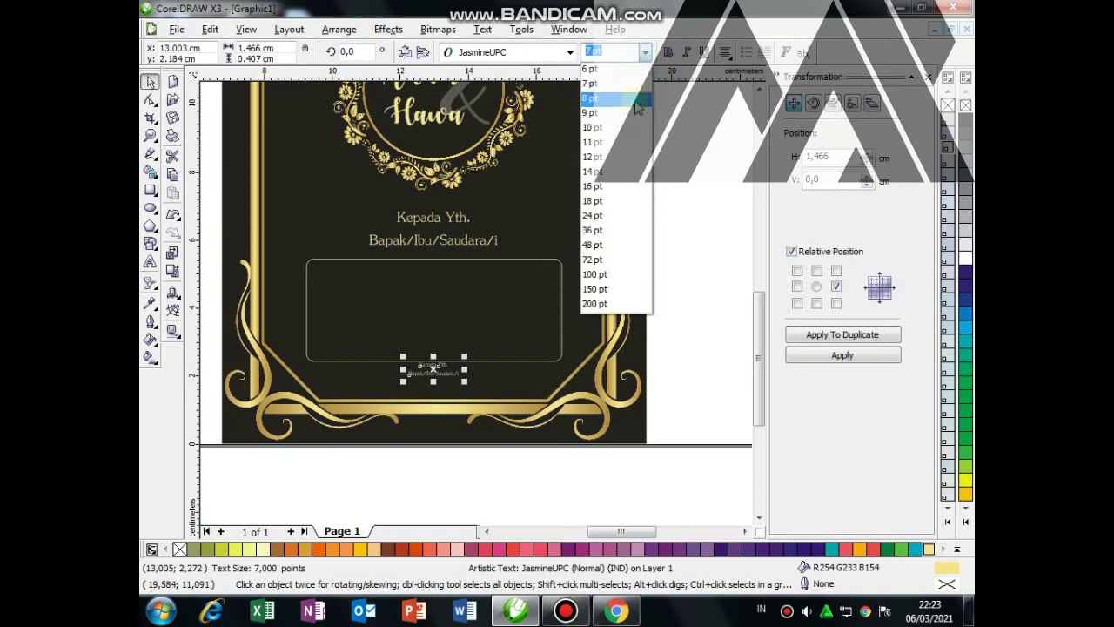
{"action": "left_click", "coordinate": [591, 97]}
Step: Replace the copied greeting wording with the 'Mohon maaf apabila…' note
{"action": "key", "text": "F8"}
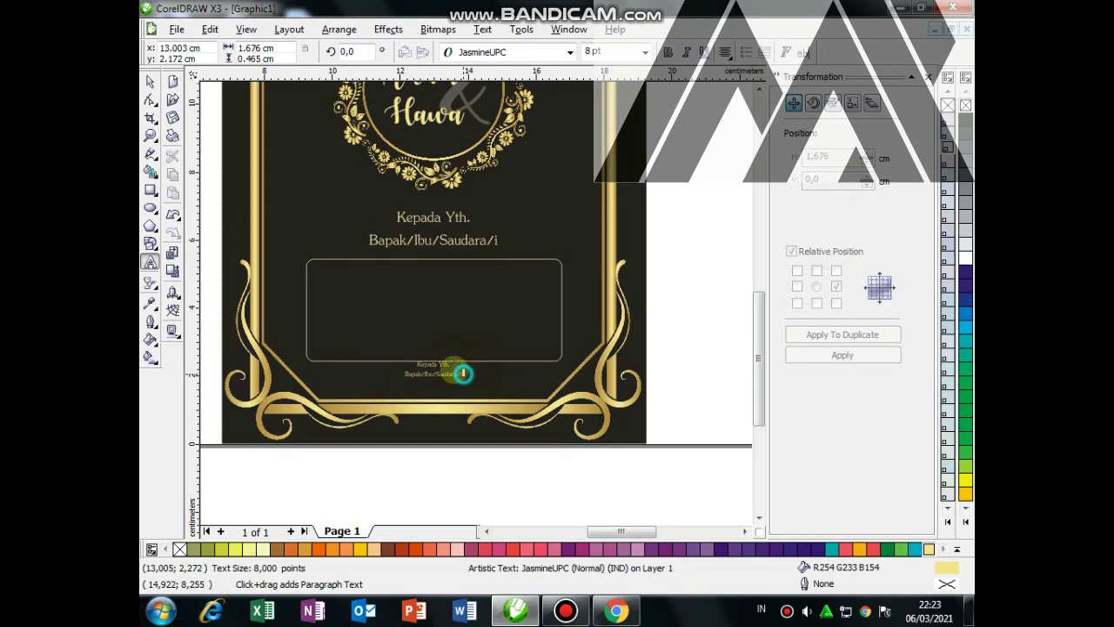
{"action": "left_click_drag", "start_coordinate": [468, 372], "coordinate": [405, 366]}
{"action": "left_click_drag", "start_coordinate": [416, 268], "coordinate": [542, 311]}
{"action": "scroll", "coordinate": [515, 311], "scroll_direction": "up", "scroll_amount": 1}
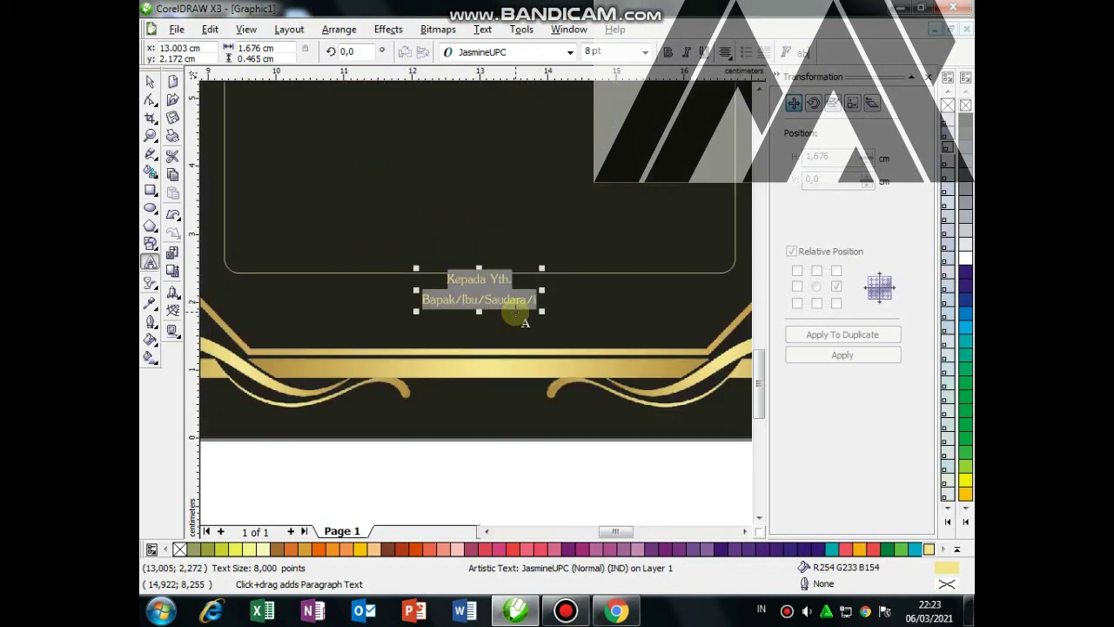
{"action": "type", "text": "Mohon m"}
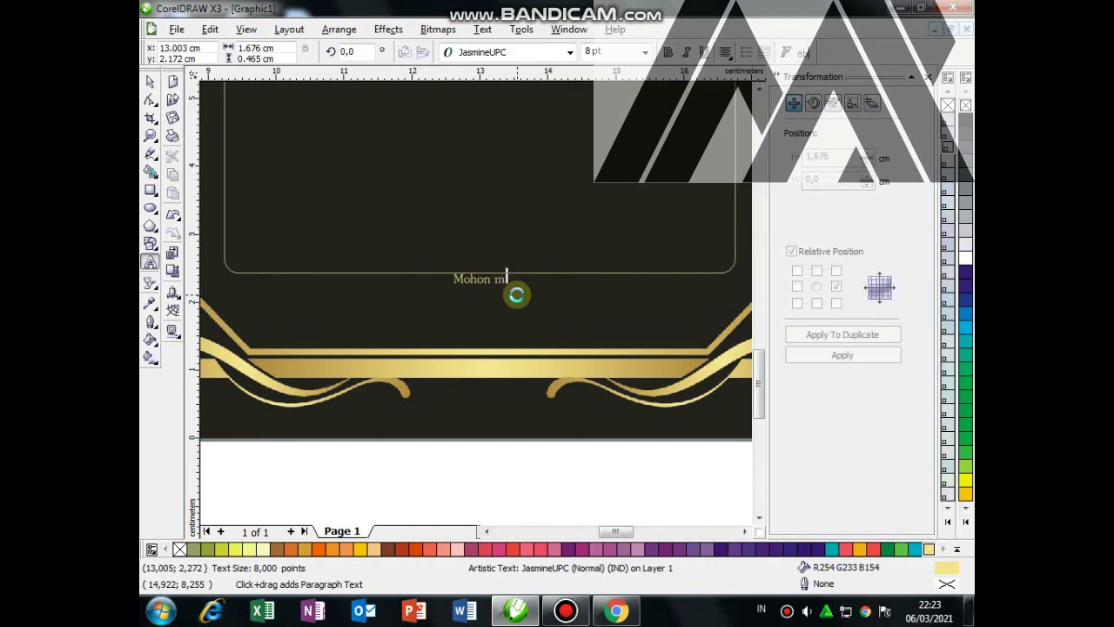
{"action": "type", "text": "ab"}
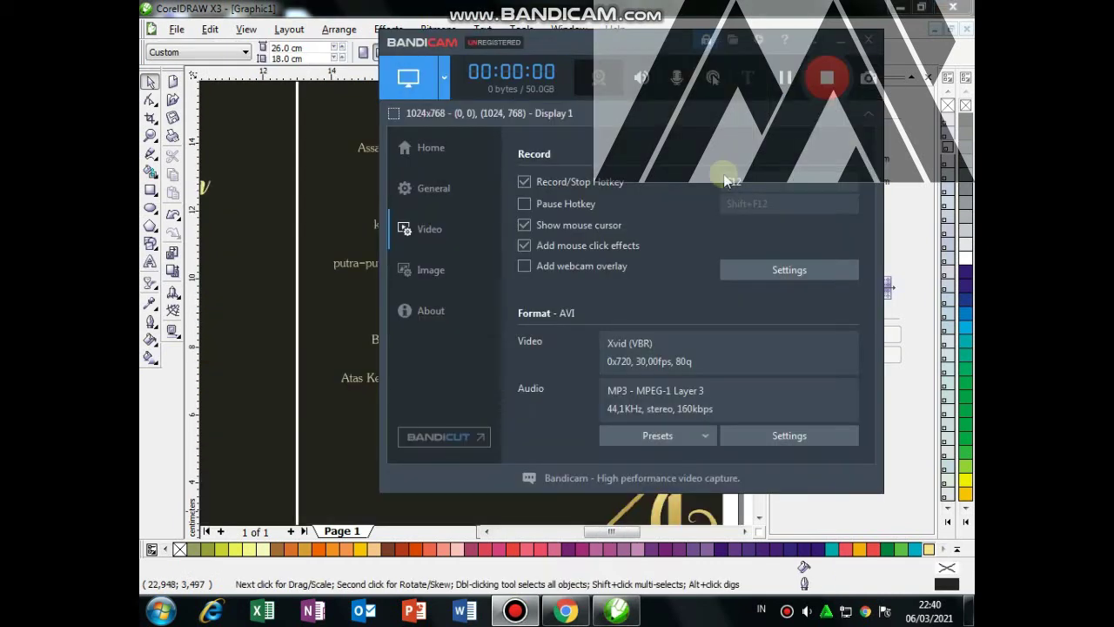
{"action": "left_click", "coordinate": [835, 41]}
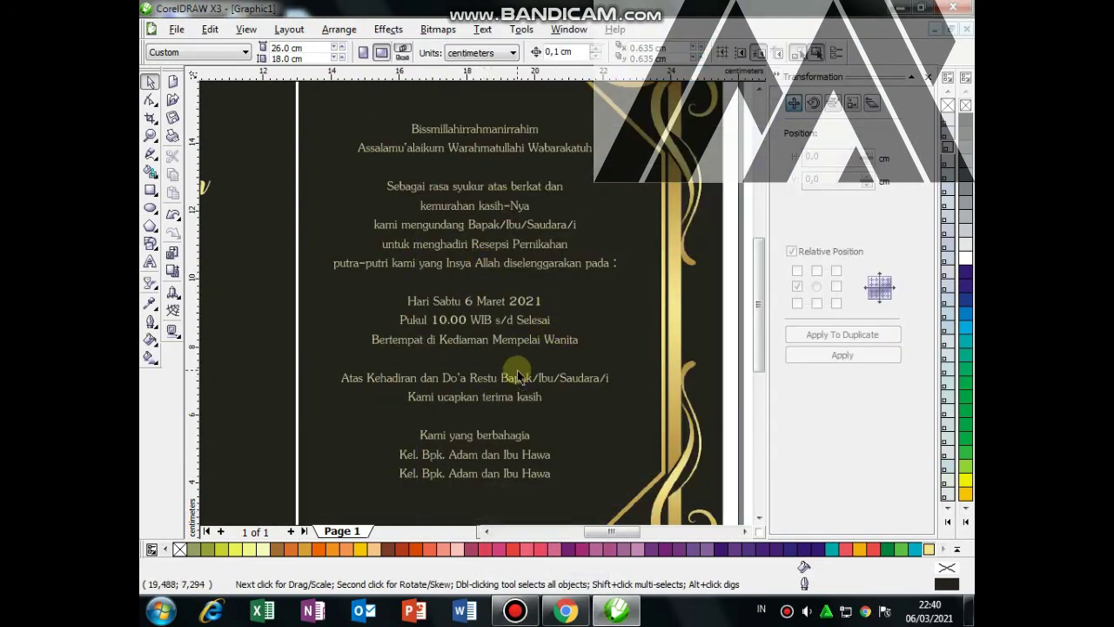
{"action": "scroll", "coordinate": [474, 300], "scroll_direction": "down", "scroll_amount": 1}
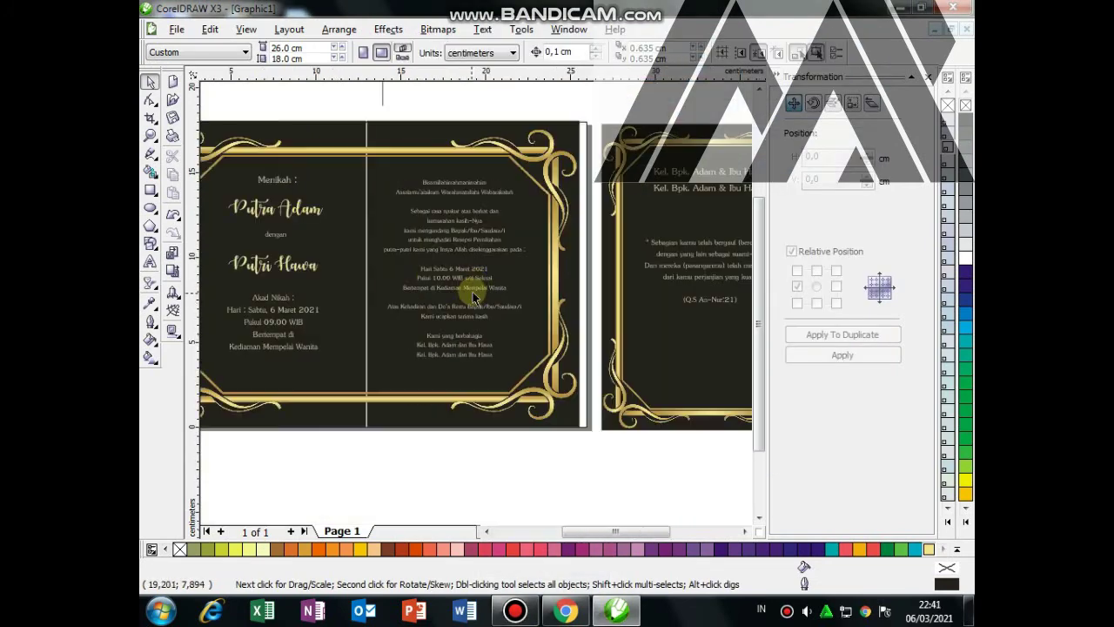
{"action": "left_click", "coordinate": [310, 219]}
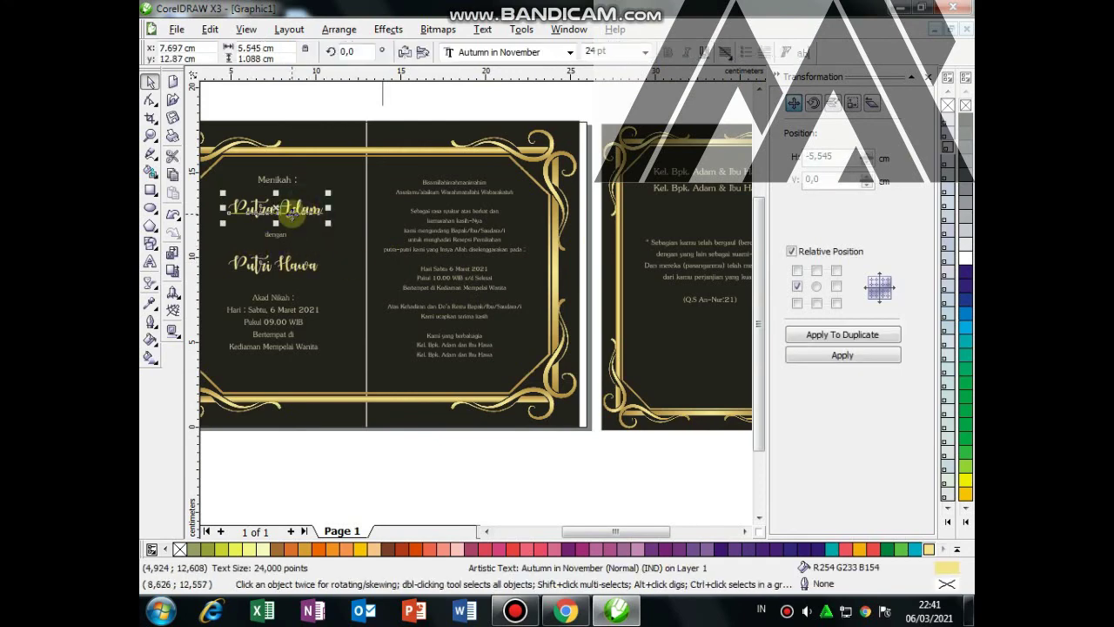
{"action": "left_click_drag", "start_coordinate": [294, 209], "coordinate": [461, 374]}
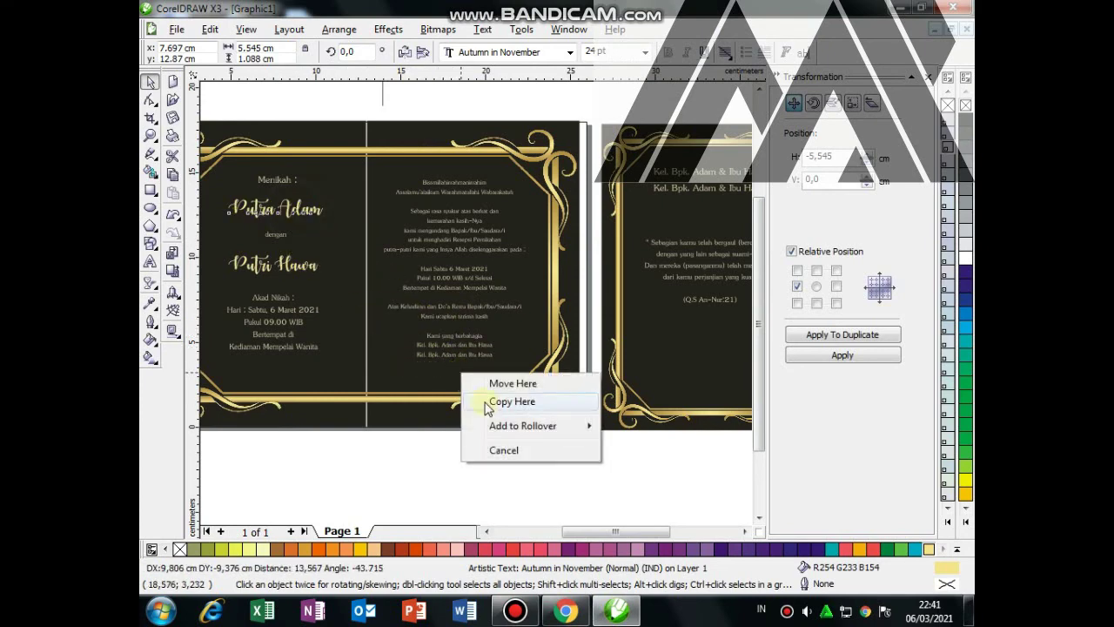
{"action": "left_click", "coordinate": [488, 402]}
{"action": "scroll", "coordinate": [475, 304], "scroll_direction": "up", "scroll_amount": 1}
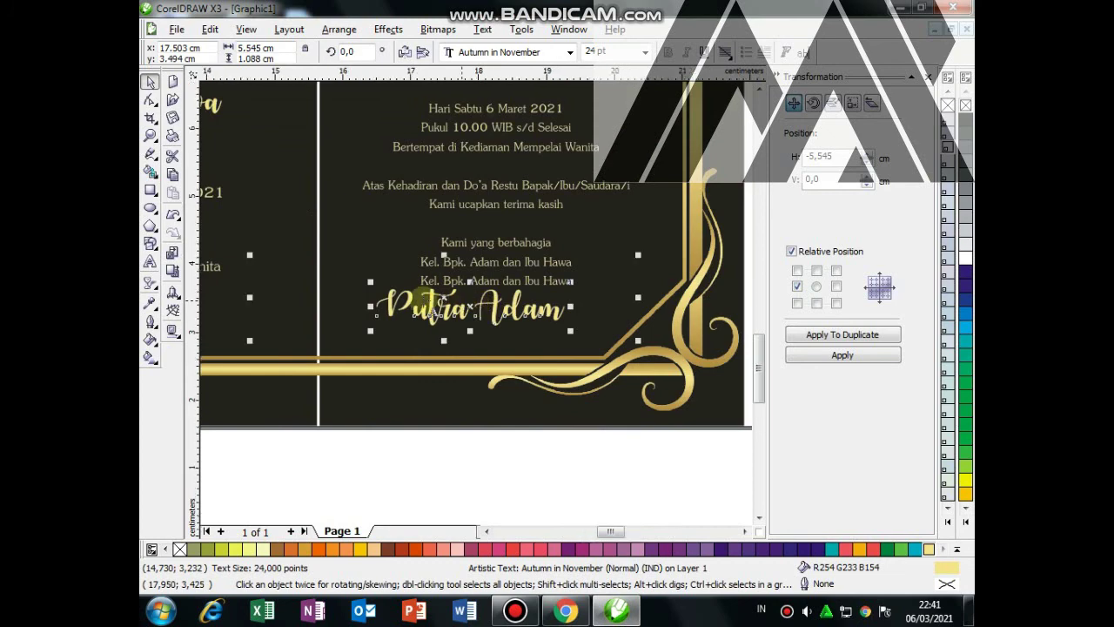
Step: Change the copy's wording to 'Adam & Hawa' at 16 pt
{"action": "double_click", "coordinate": [418, 305]}
{"action": "scroll", "coordinate": [418, 305], "scroll_direction": "up", "scroll_amount": 1}
{"action": "left_click_drag", "start_coordinate": [259, 294], "coordinate": [648, 302]}
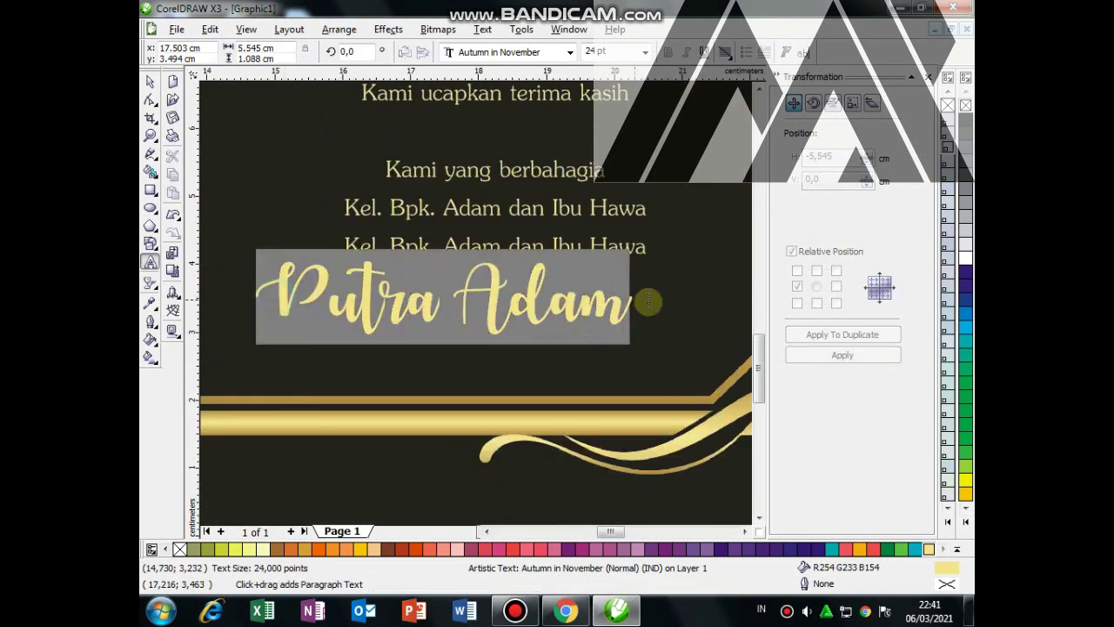
{"action": "type", "text": "Adam"}
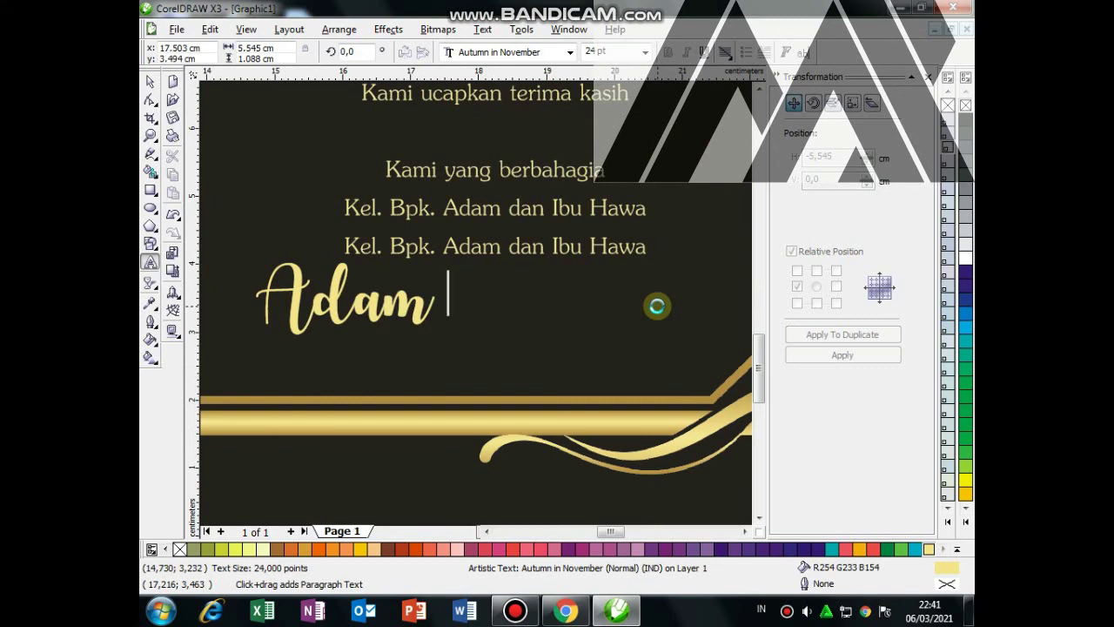
{"action": "type", "text": " & Haw"}
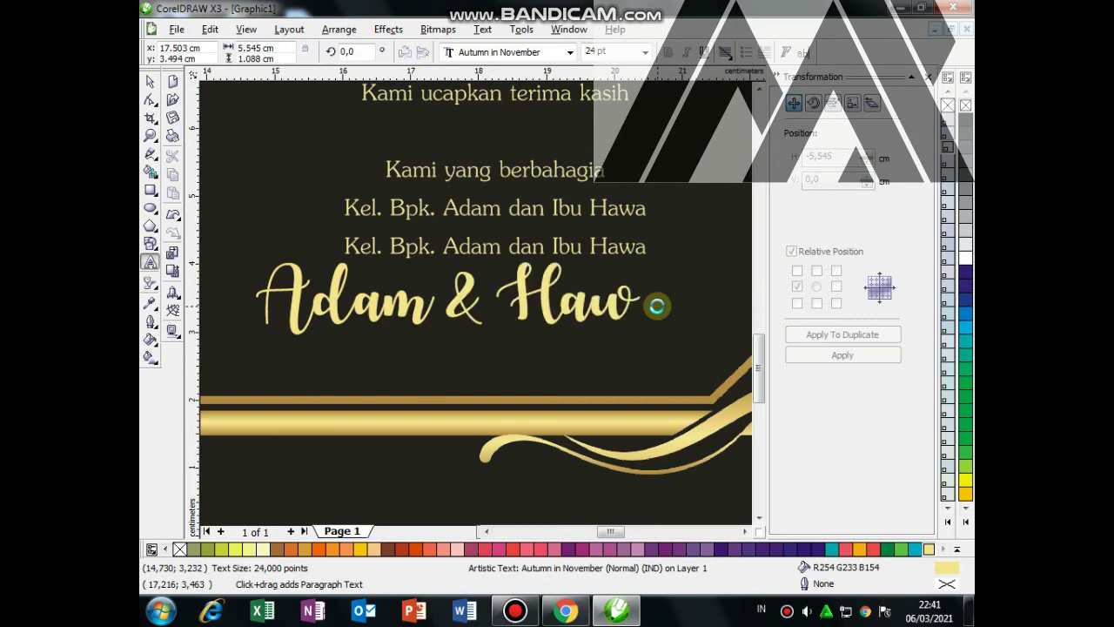
{"action": "type", "text": "a"}
{"action": "left_click", "coordinate": [150, 81]}
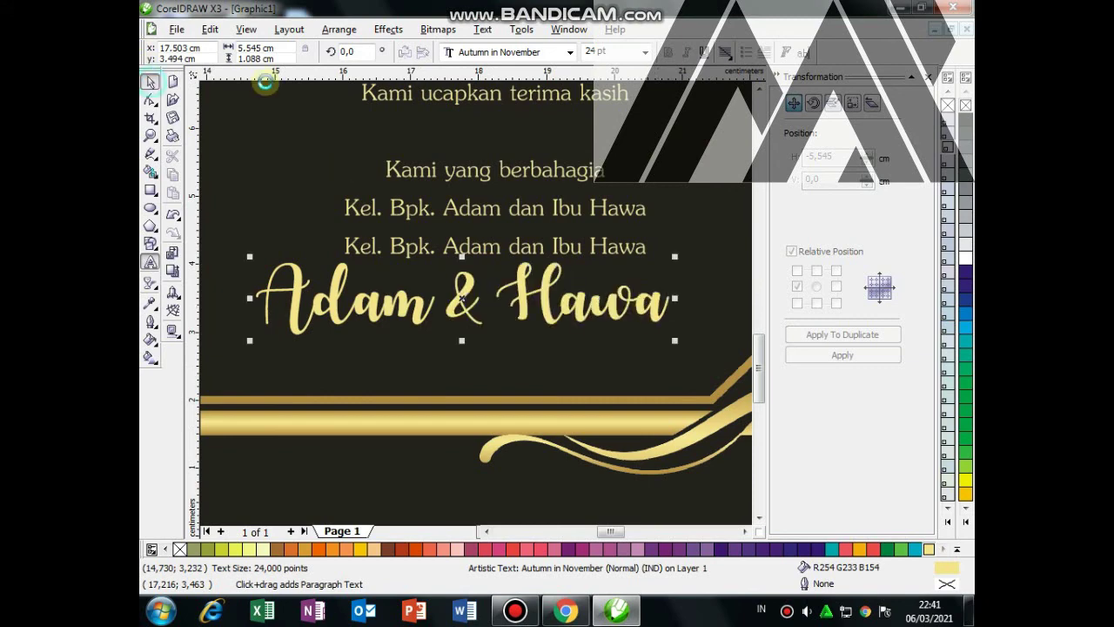
{"action": "left_click", "coordinate": [645, 52]}
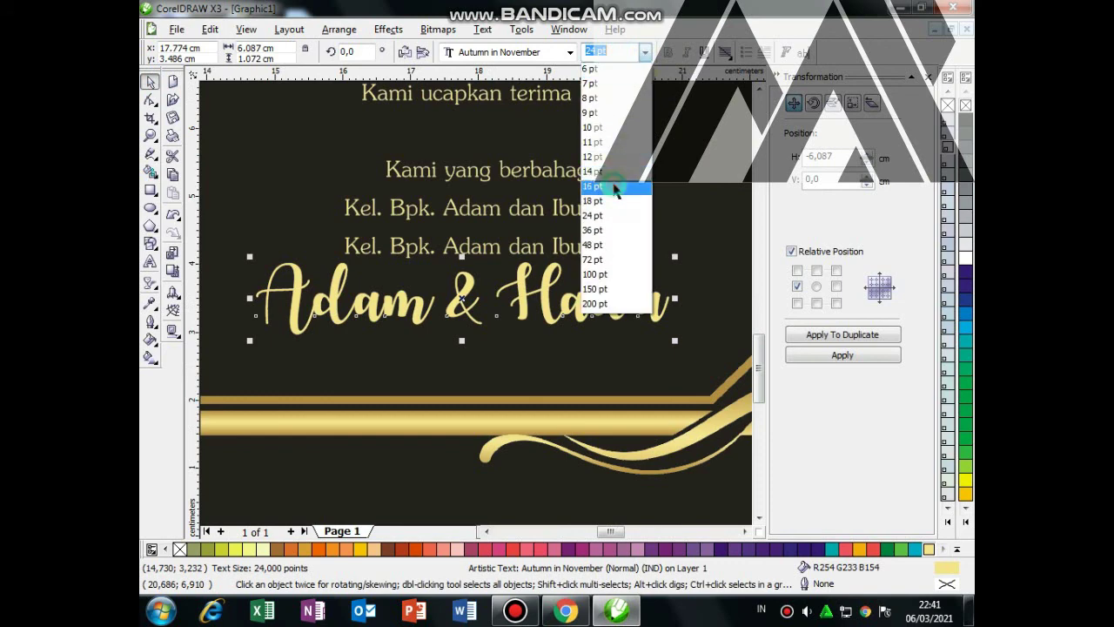
{"action": "left_click", "coordinate": [616, 186]}
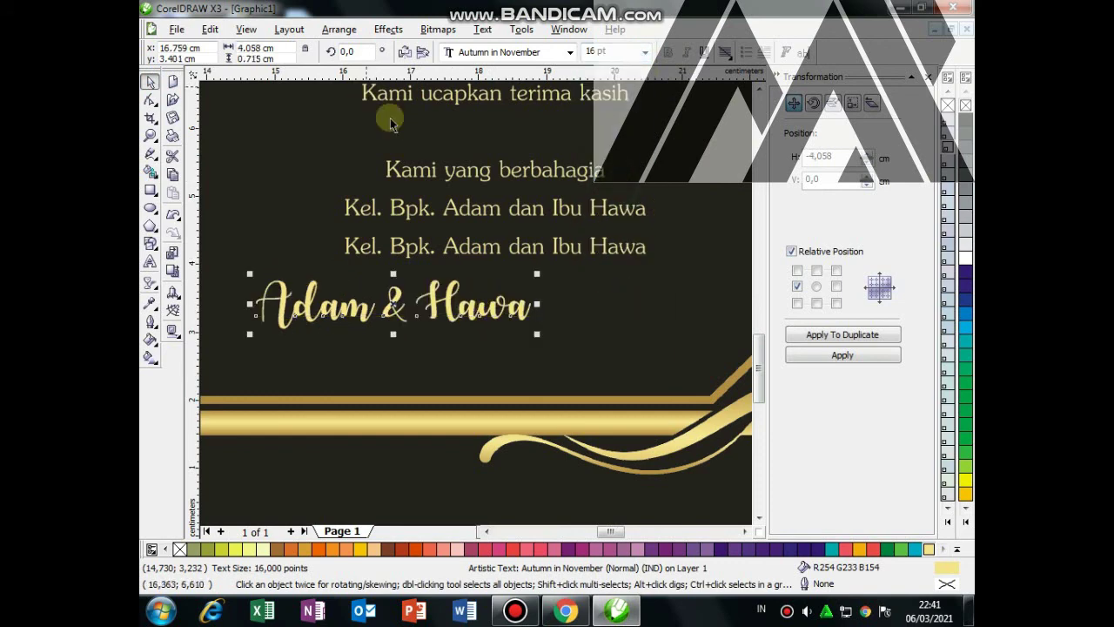
Step: Centre the Adam & Hawa signature horizontally beneath the Kel. Bpk. lines
{"action": "left_click", "coordinate": [485, 250], "text": "shift"}
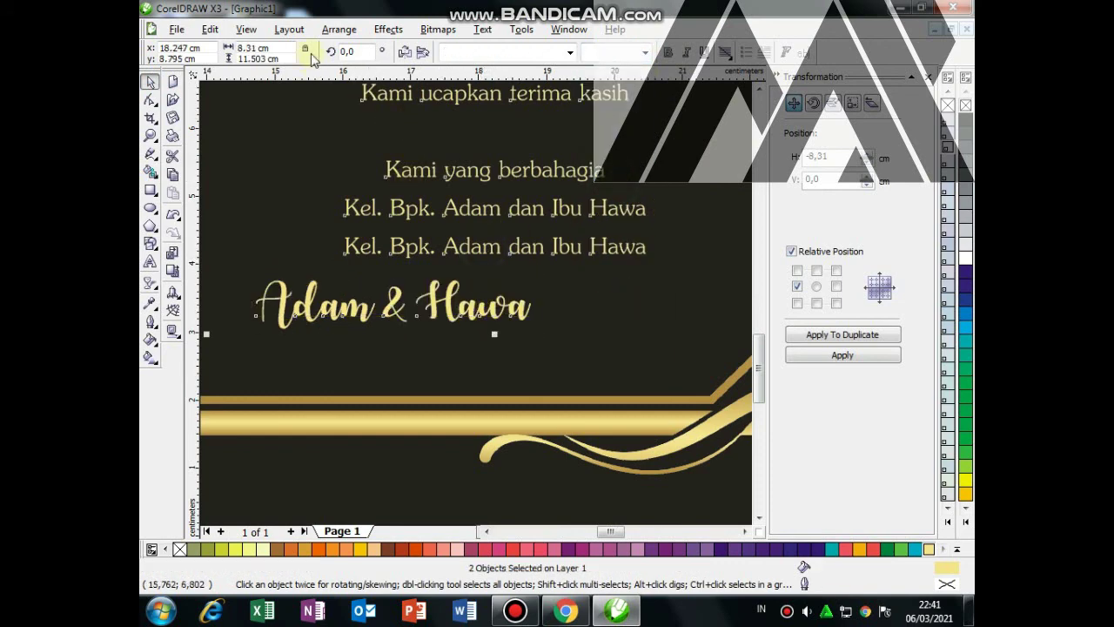
{"action": "left_click", "coordinate": [339, 33]}
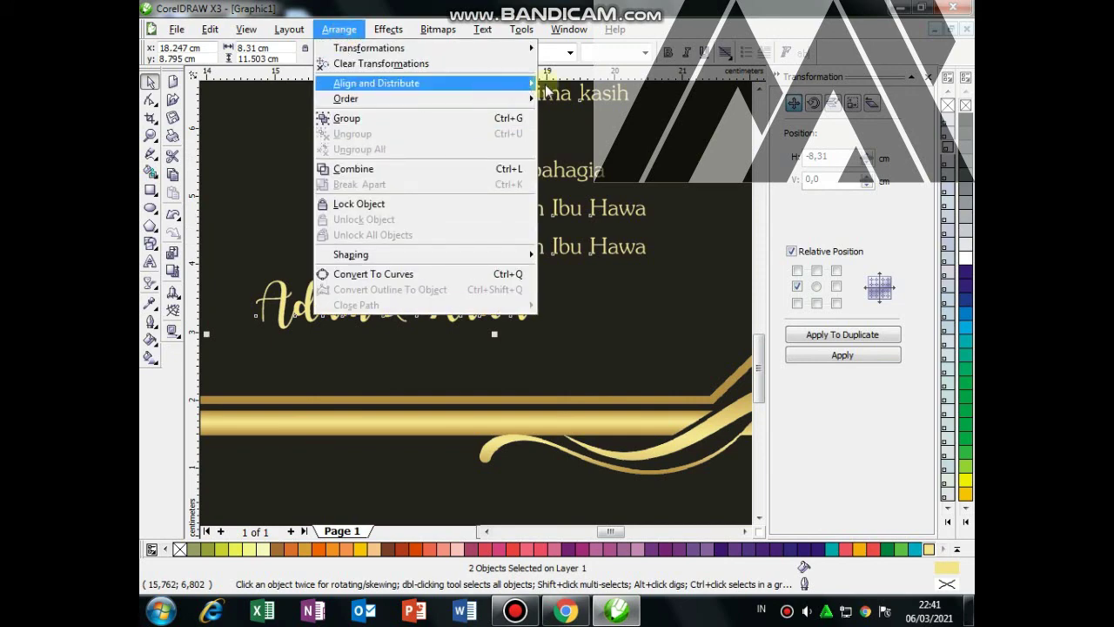
{"action": "mouse_move", "coordinate": [376, 82]}
{"action": "left_click", "coordinate": [566, 166]}
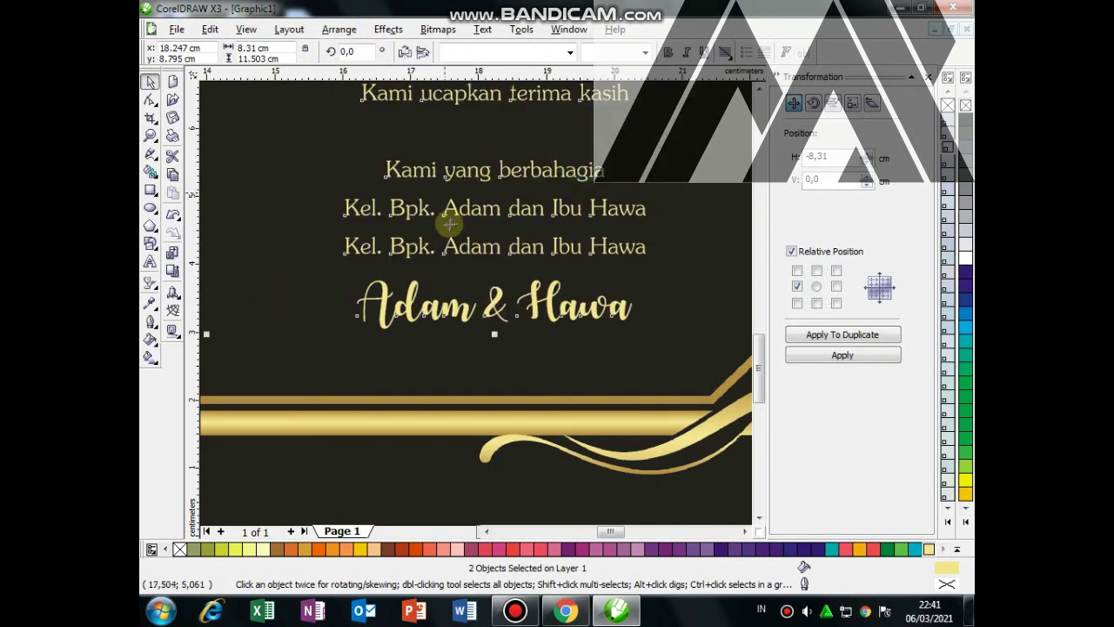
{"action": "left_click", "coordinate": [466, 303]}
{"action": "left_click", "coordinate": [467, 306]}
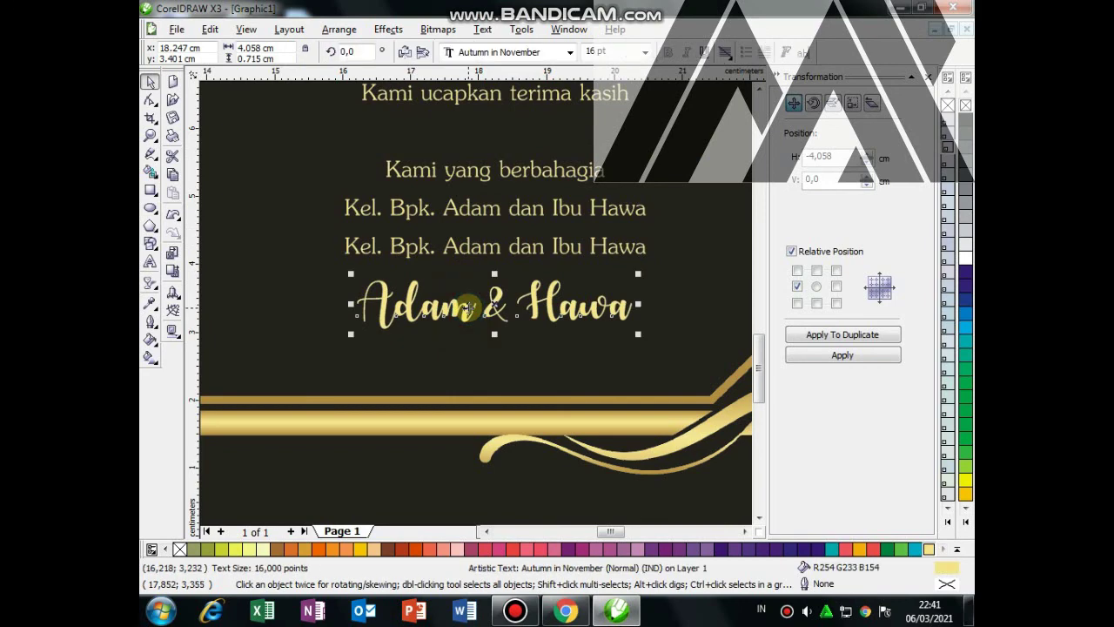
{"action": "left_click", "coordinate": [455, 261]}
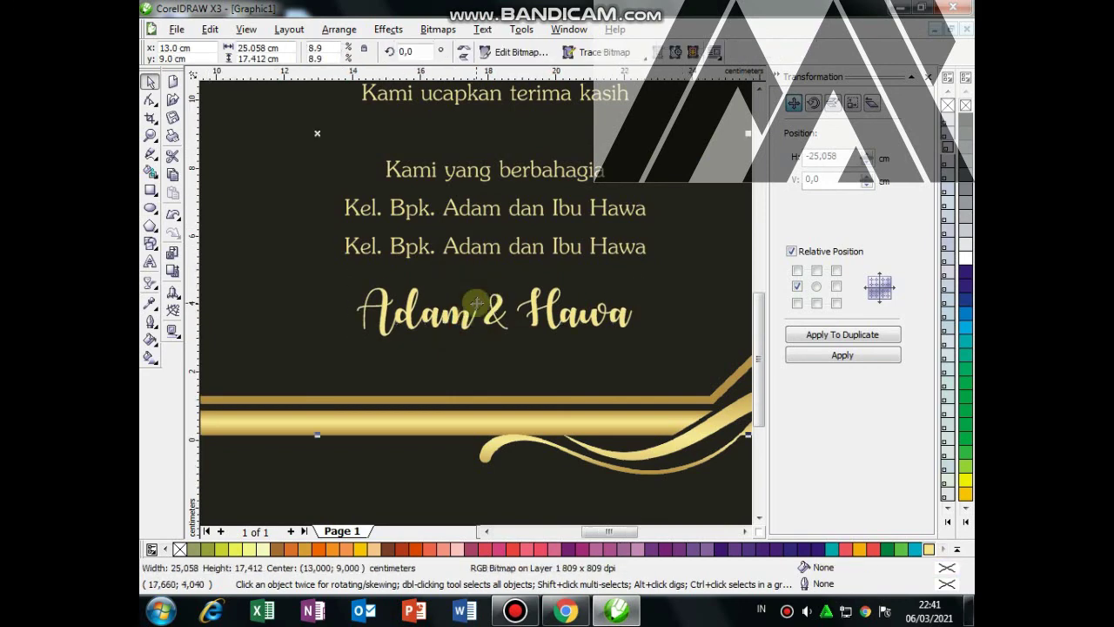
{"action": "scroll", "coordinate": [472, 296], "scroll_direction": "down", "scroll_amount": 1}
{"action": "scroll", "coordinate": [477, 308], "scroll_direction": "down", "scroll_amount": 2}
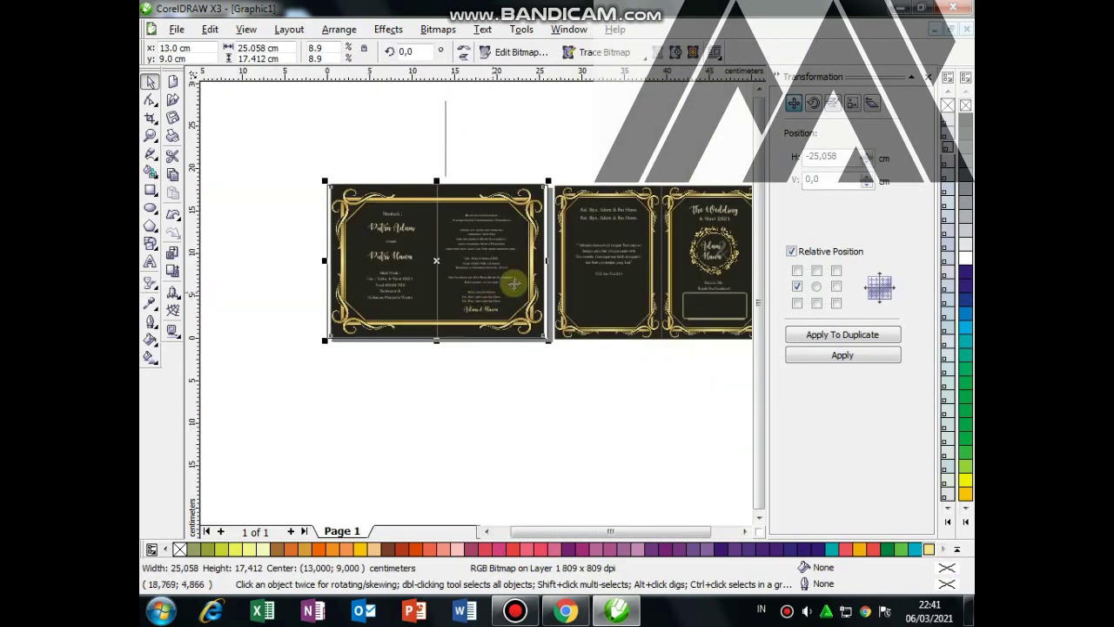
{"action": "left_click", "coordinate": [549, 144]}
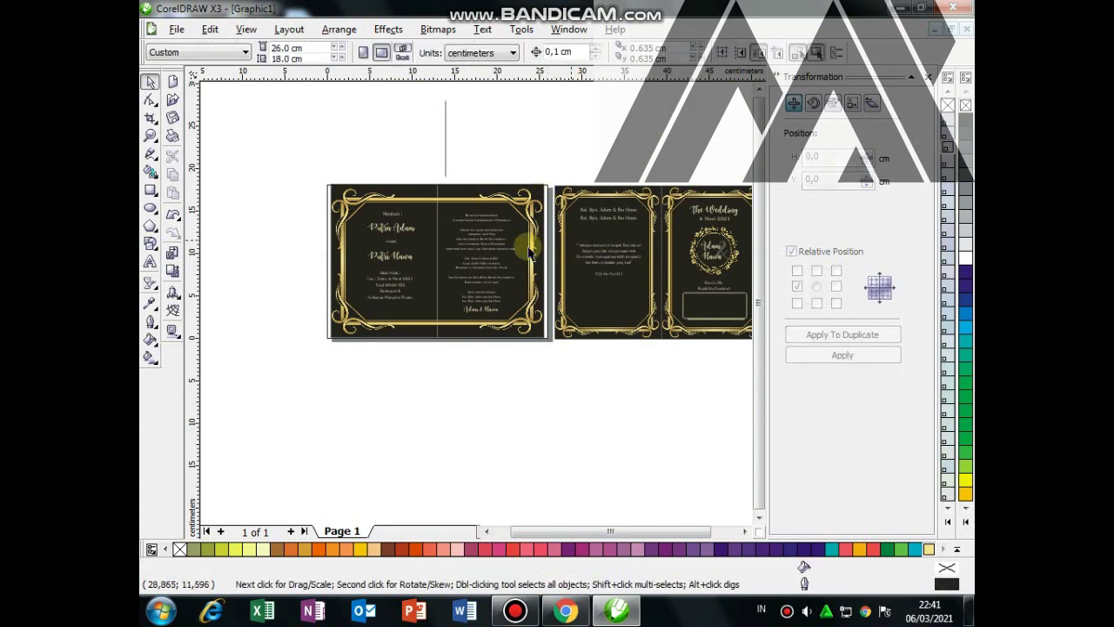
{"action": "scroll", "coordinate": [477, 307], "scroll_direction": "down", "scroll_amount": 2}
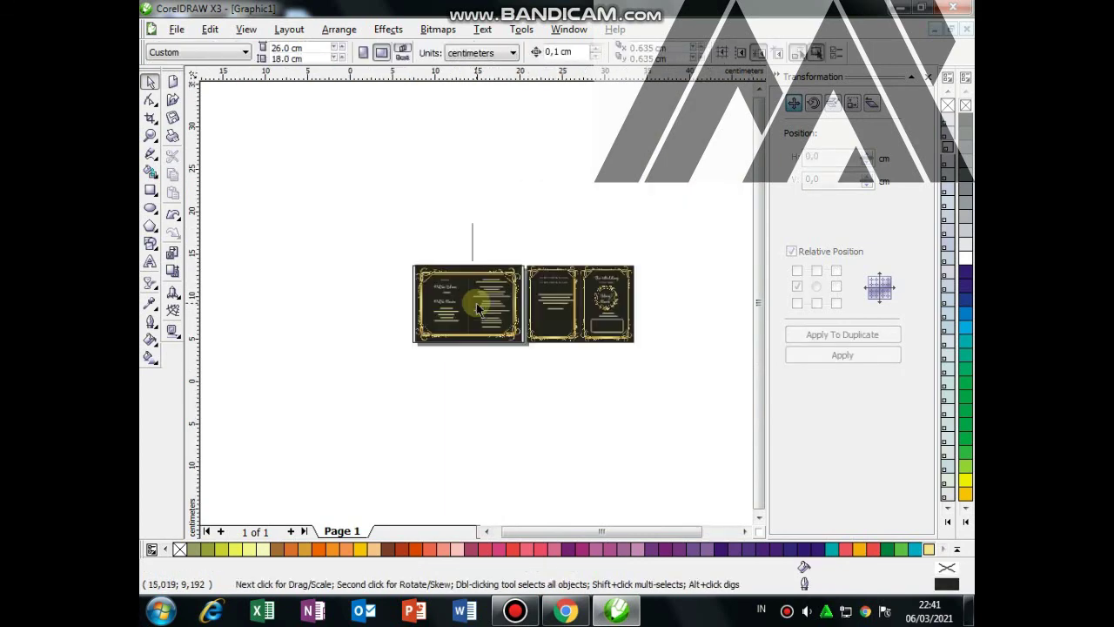
{"action": "scroll", "coordinate": [477, 308], "scroll_direction": "up", "scroll_amount": 2}
{"action": "scroll", "coordinate": [477, 308], "scroll_direction": "up", "scroll_amount": 2}
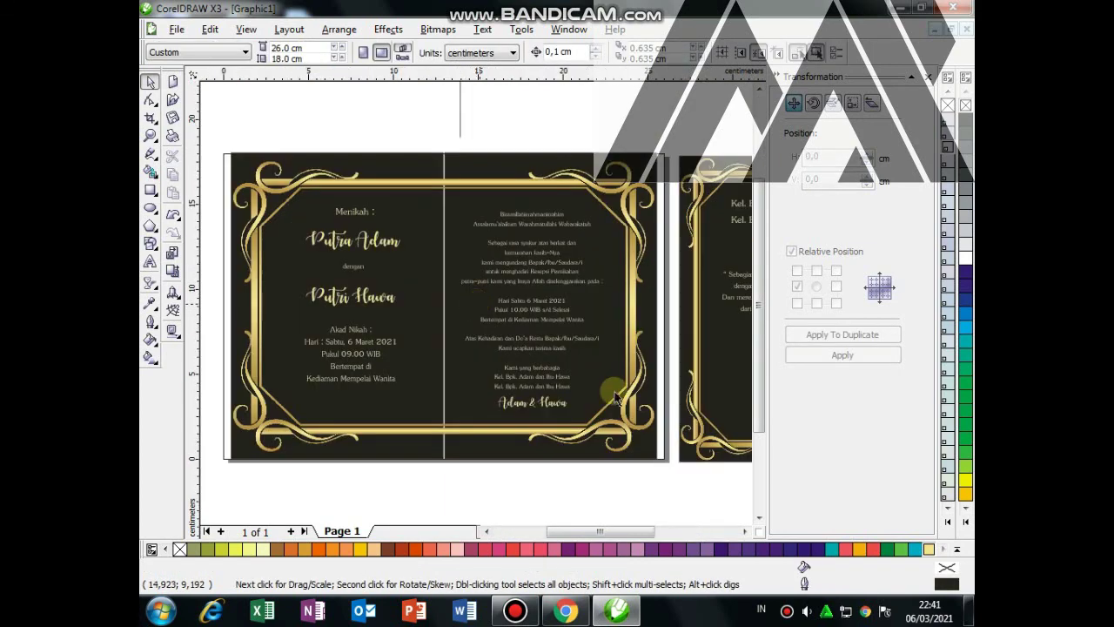
{"action": "left_click", "coordinate": [747, 531]}
{"action": "left_click", "coordinate": [746, 531]}
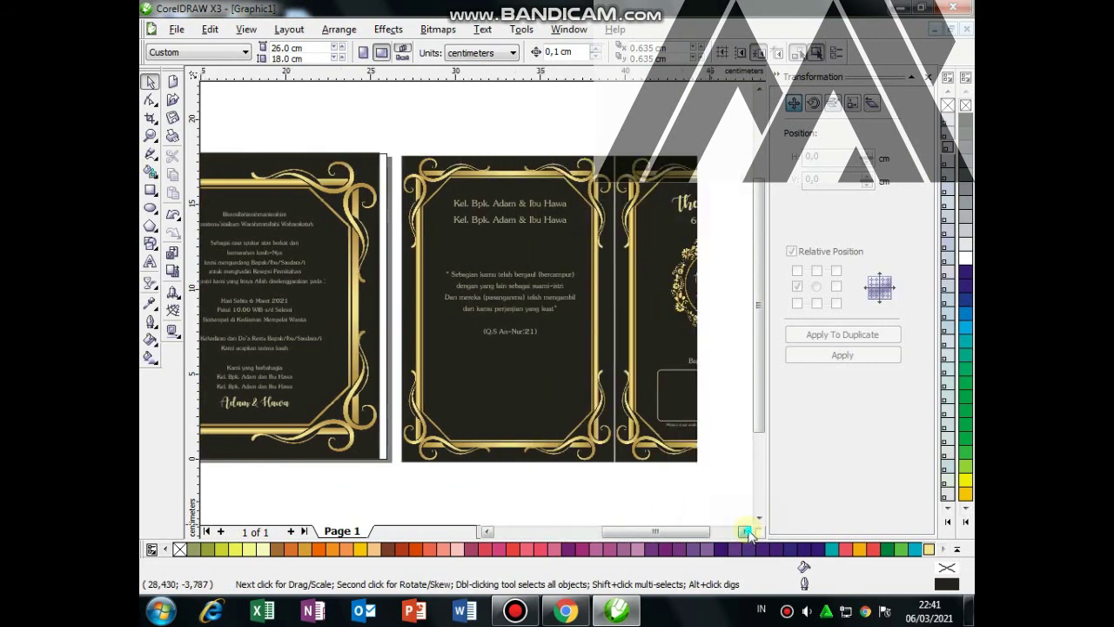
{"action": "left_click", "coordinate": [747, 531]}
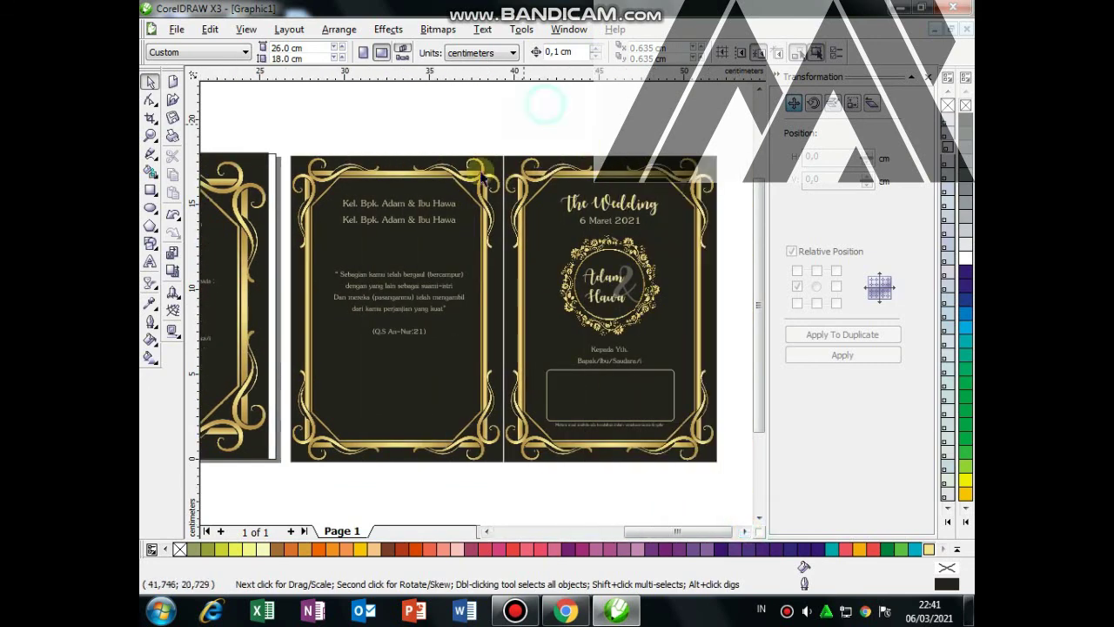
{"action": "left_click", "coordinate": [787, 610]}
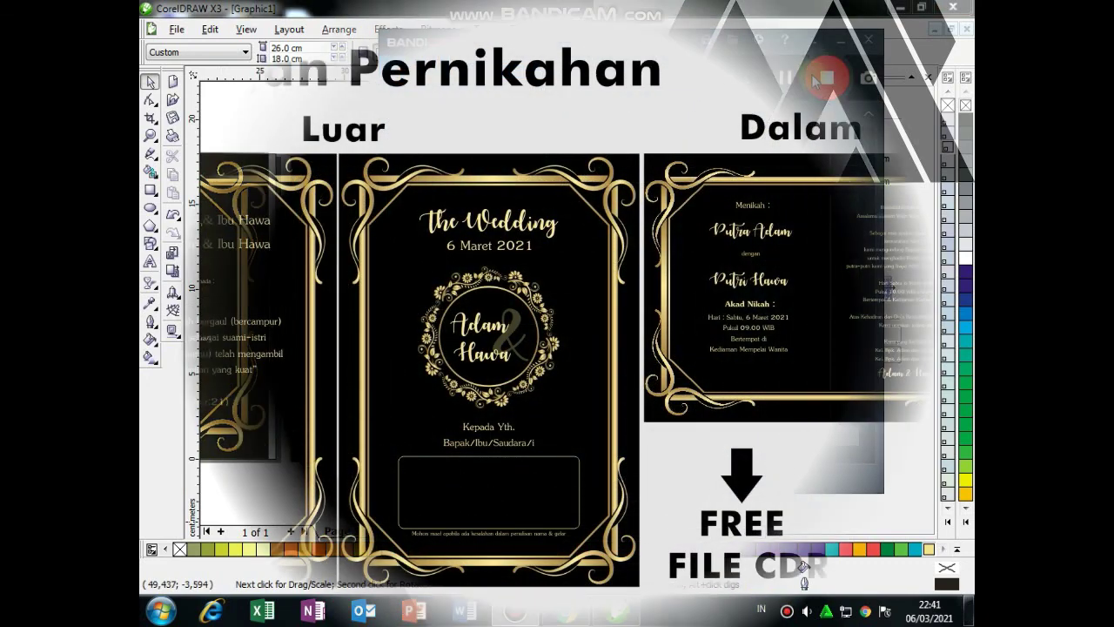